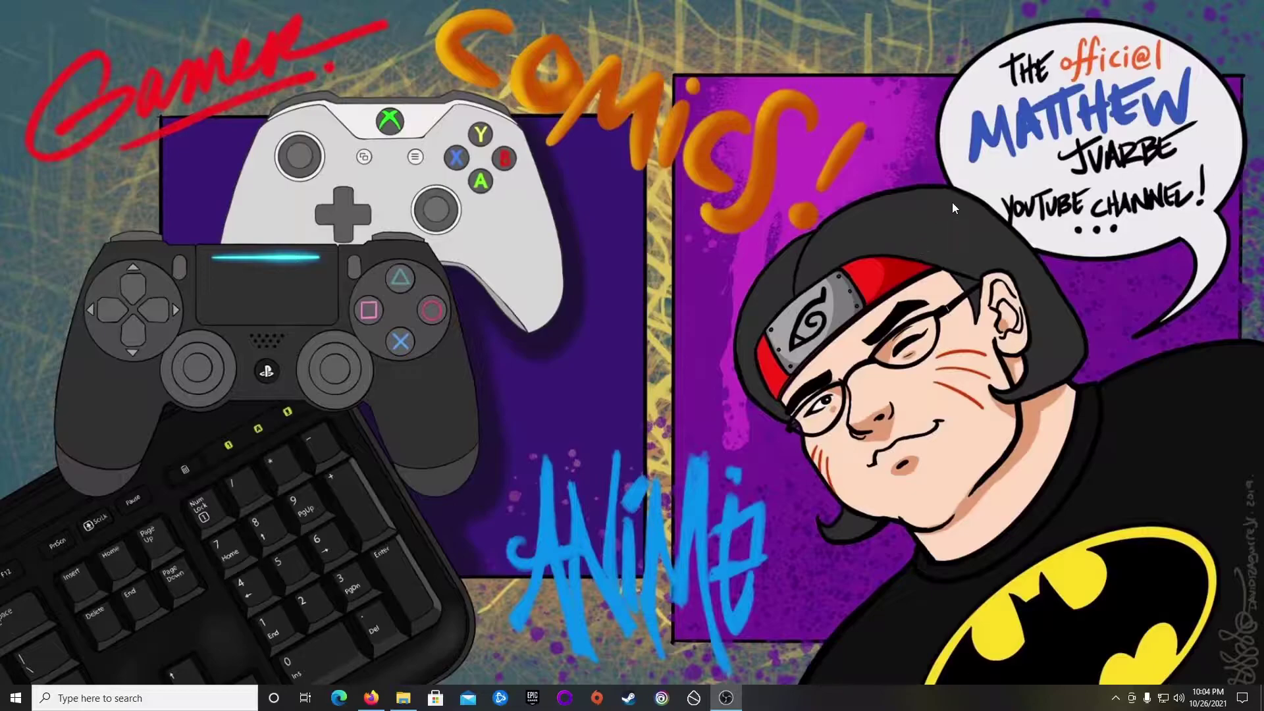
Switch to Firefox, bring up the Windows build's download prompt from RPCS3's download page, and dismiss it without saving.
{"action": "left_click", "coordinate": [373, 698]}
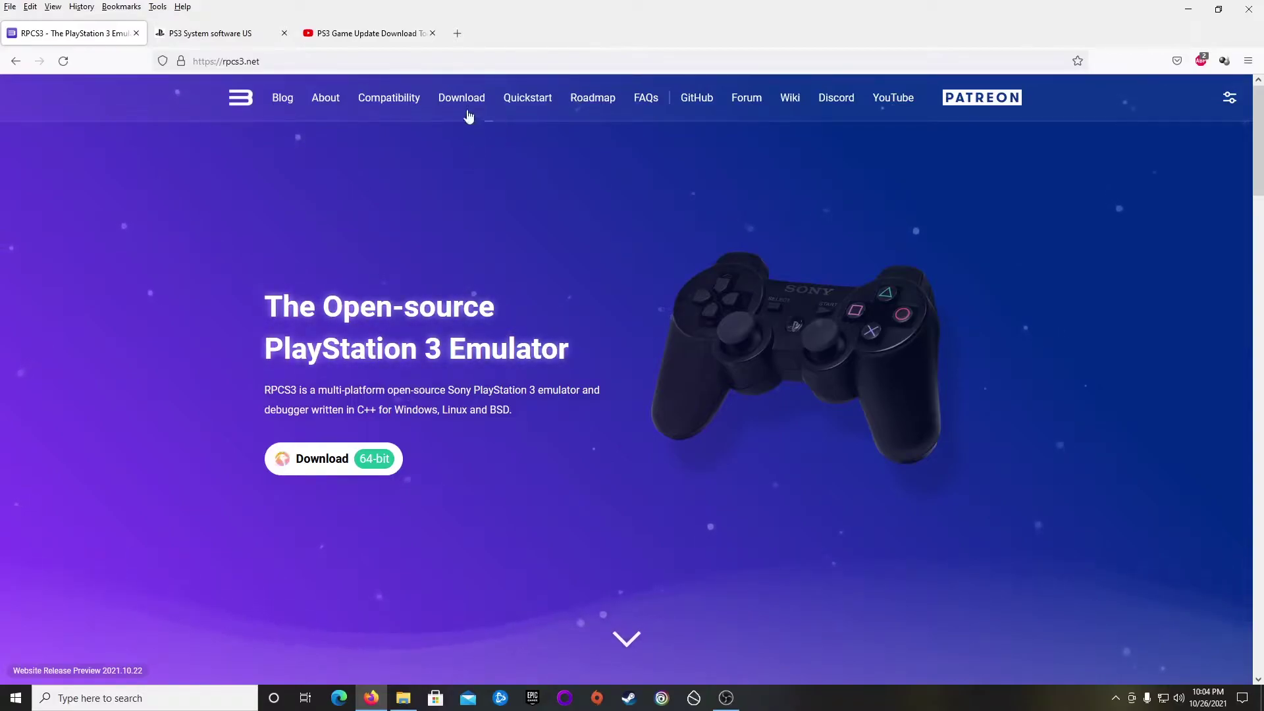
{"action": "left_click", "coordinate": [315, 464]}
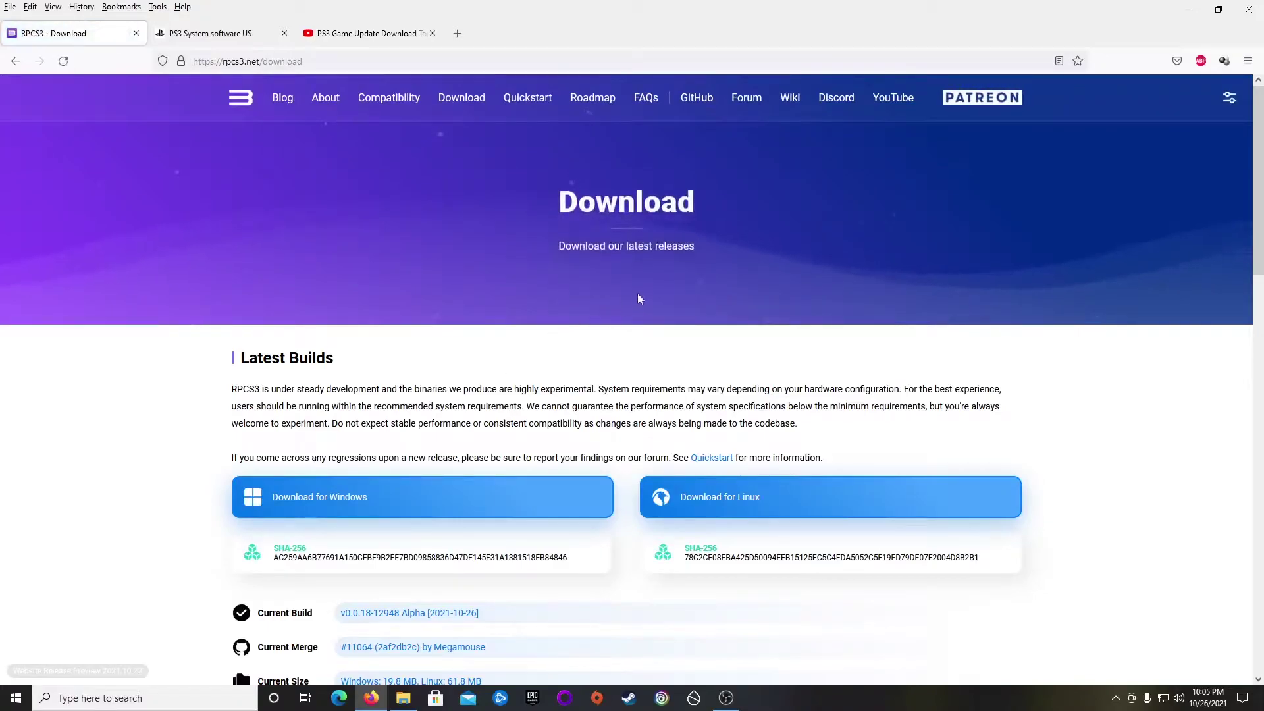
{"action": "left_click", "coordinate": [346, 502]}
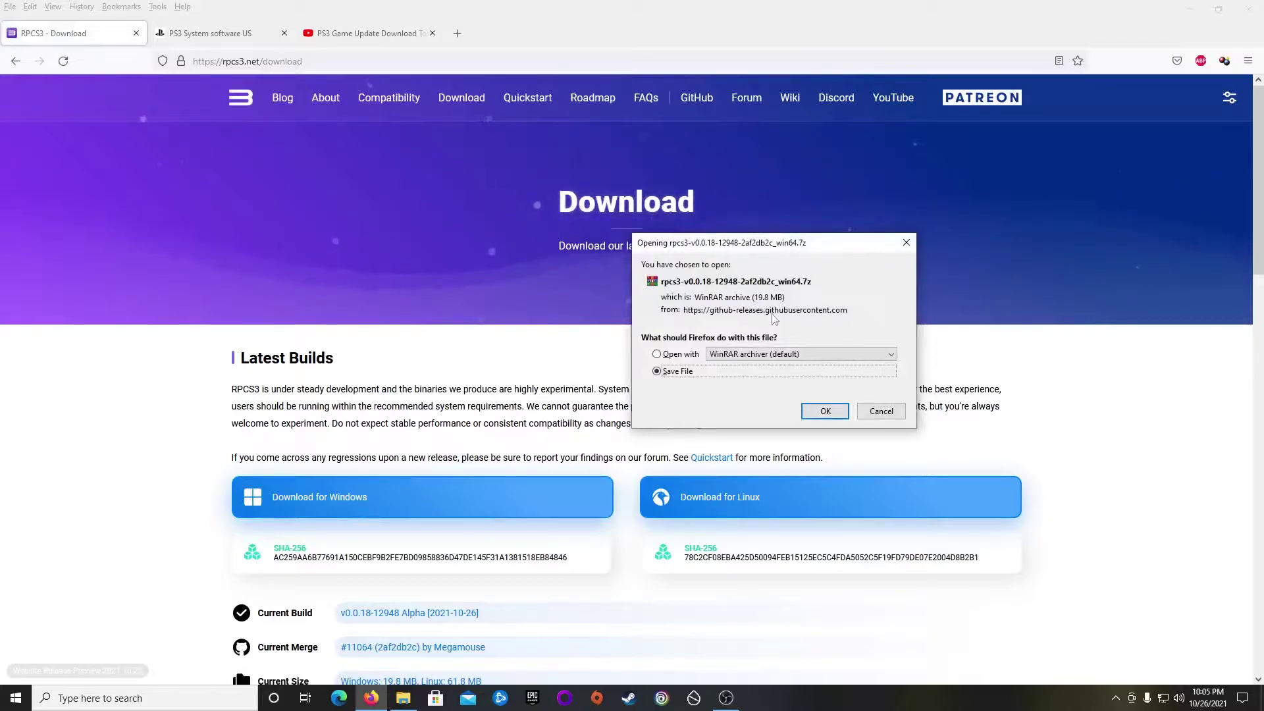
{"action": "left_click", "coordinate": [882, 412]}
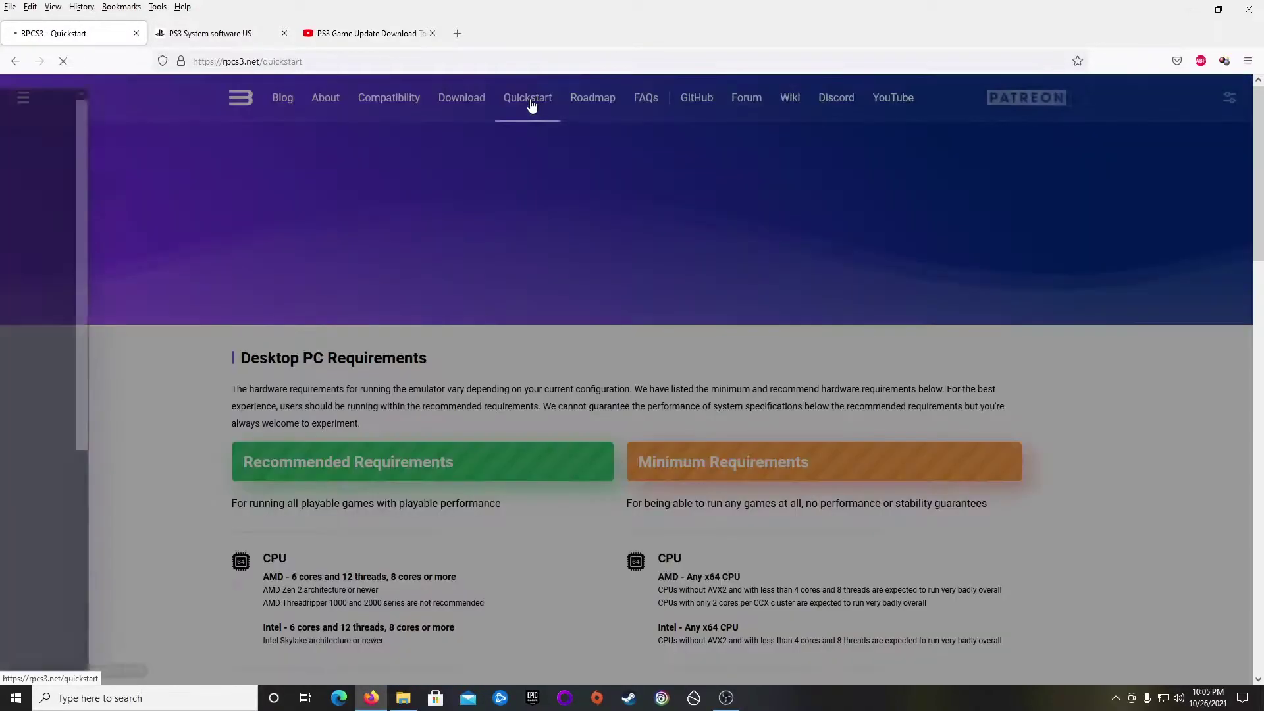
Examine the recommended and minimum desktop PC requirements and the laptop requirements in the RPCS3 Quickstart guide.
{"action": "left_click", "coordinate": [530, 102]}
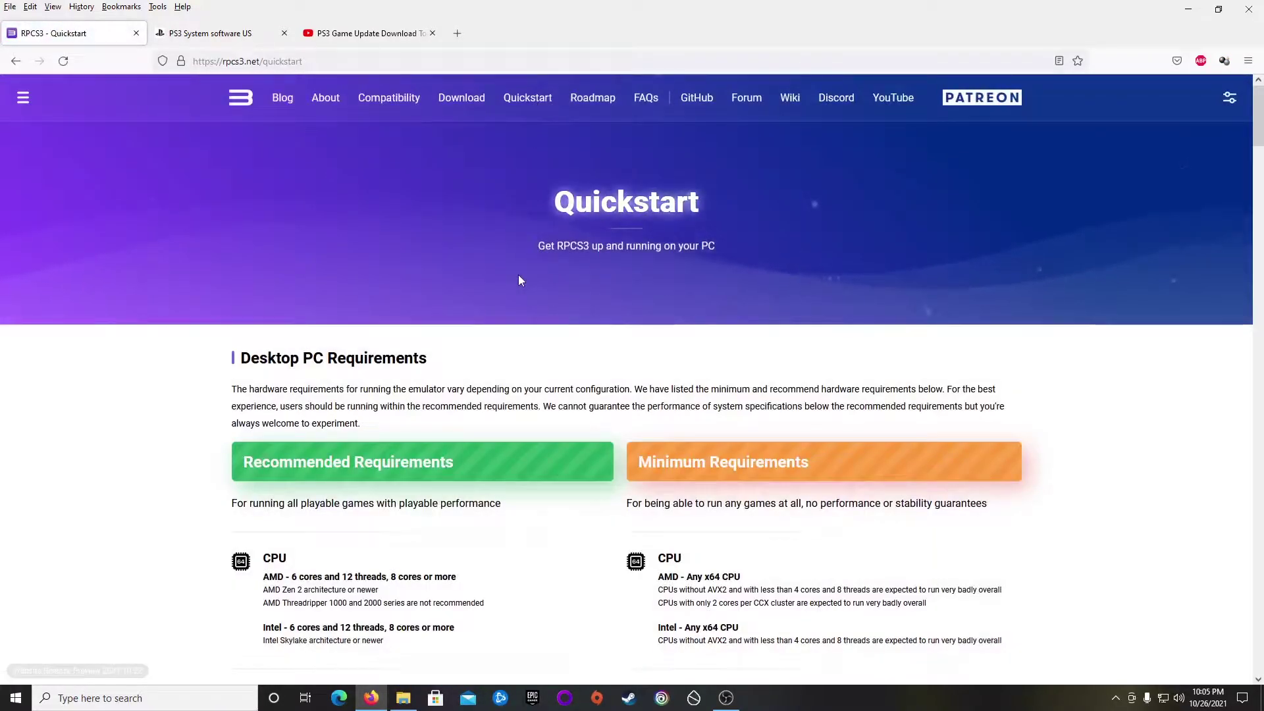
{"action": "scroll", "coordinate": [519, 276], "scroll_direction": "down", "scroll_amount": 2}
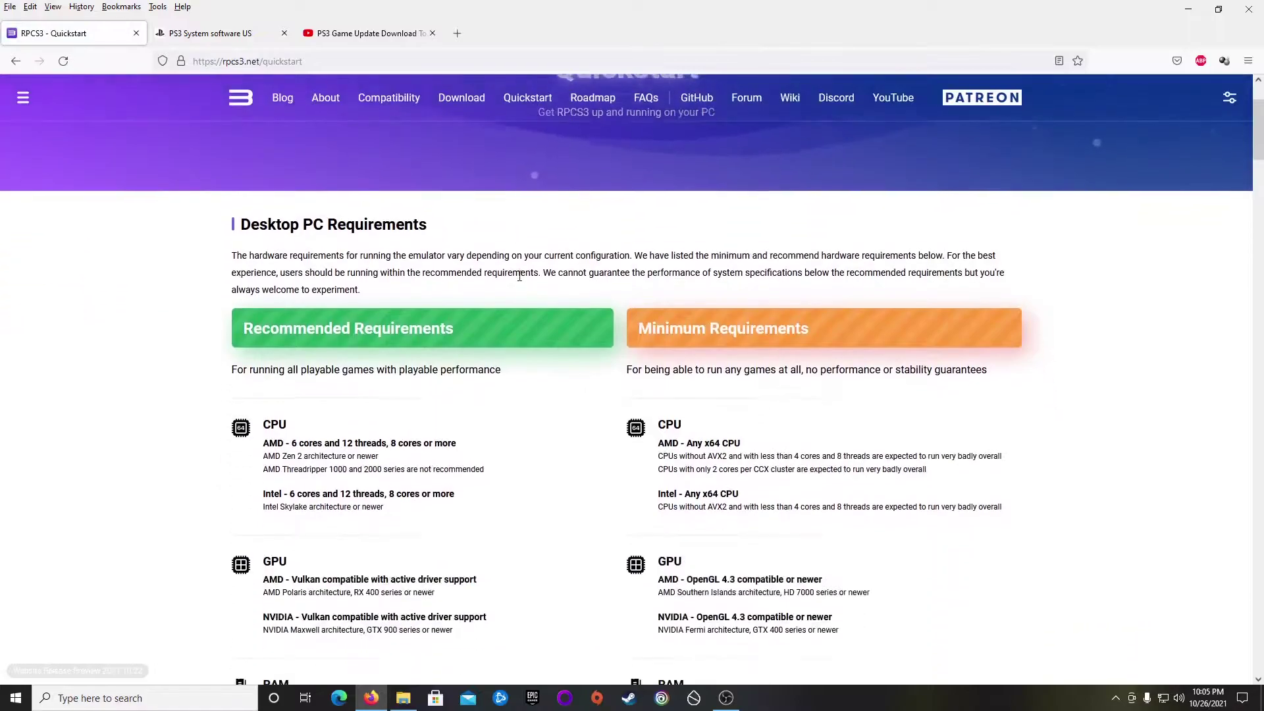
{"action": "scroll", "coordinate": [519, 275], "scroll_direction": "up", "scroll_amount": 2}
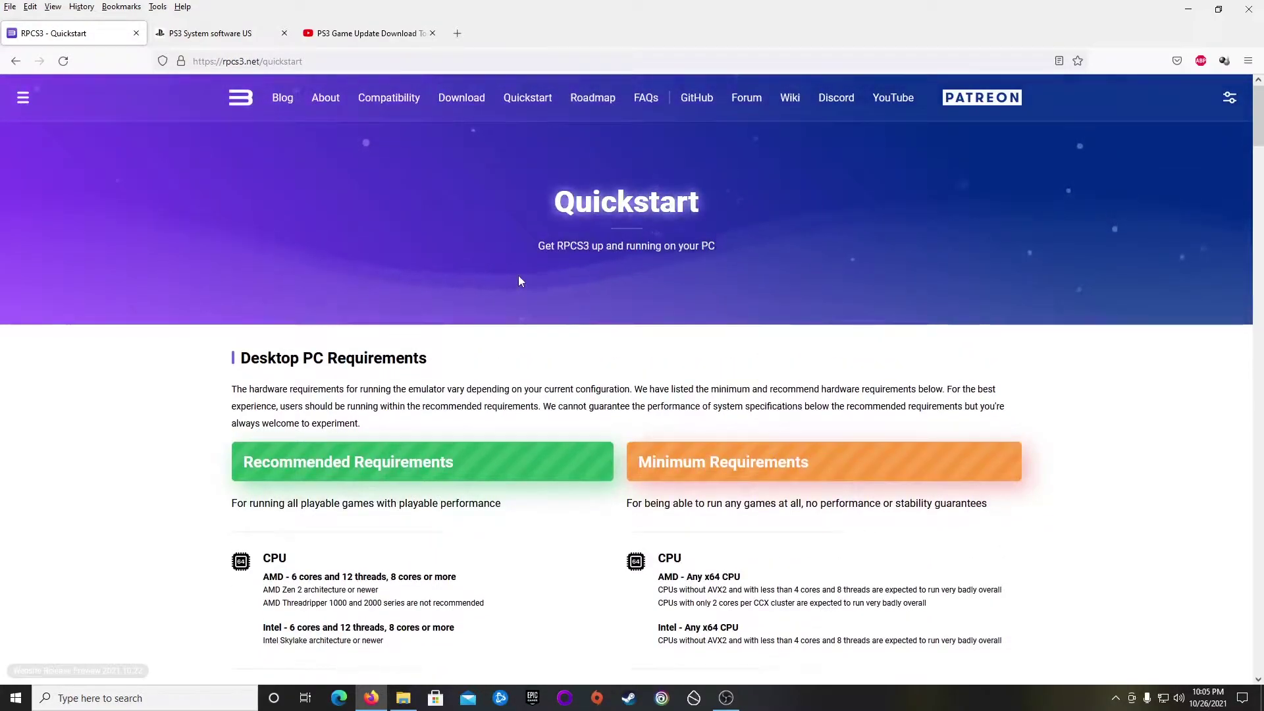
{"action": "scroll", "coordinate": [518, 280], "scroll_direction": "down", "scroll_amount": 5}
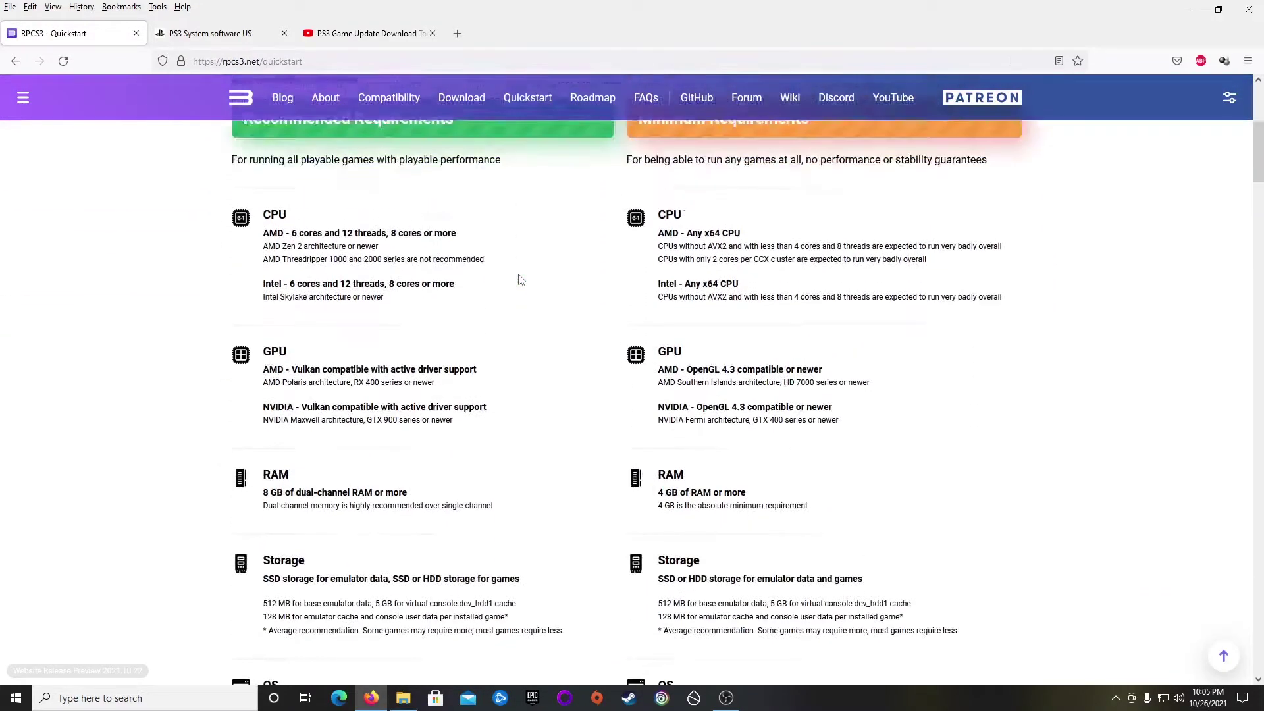
{"action": "scroll", "coordinate": [518, 281], "scroll_direction": "up", "scroll_amount": 2}
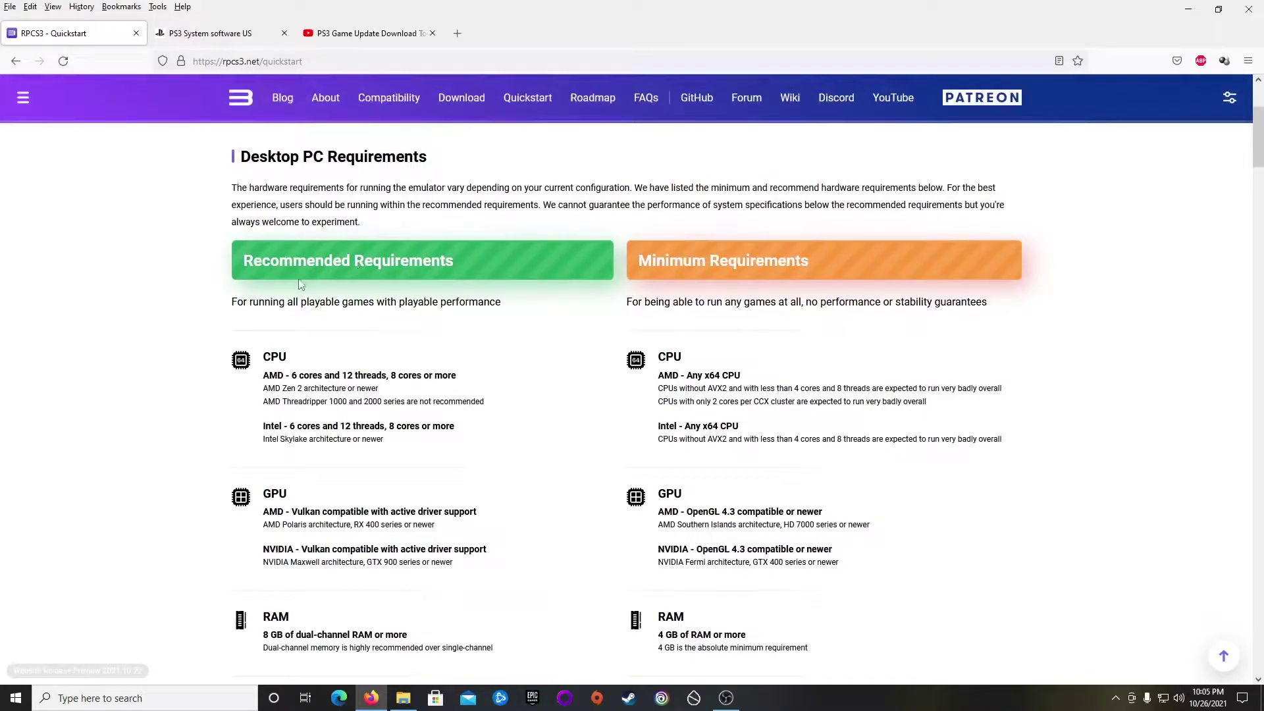
{"action": "scroll", "coordinate": [300, 283], "scroll_direction": "down", "scroll_amount": 3}
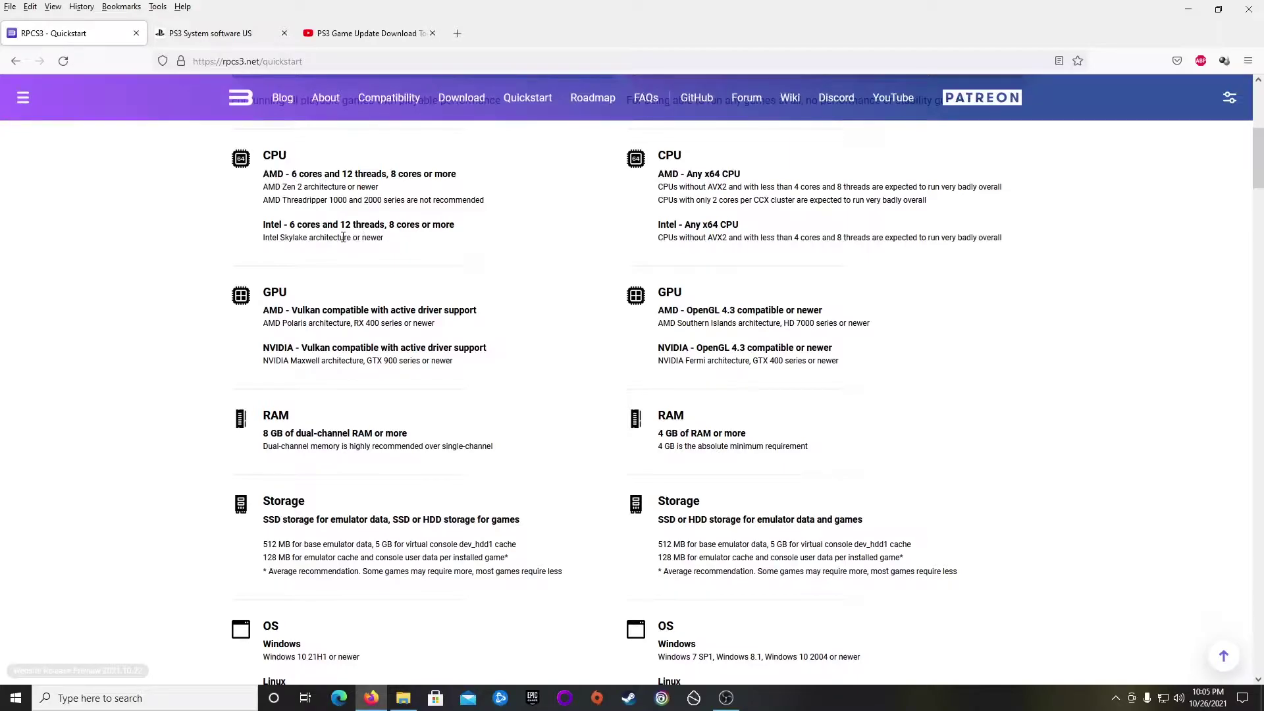
{"action": "scroll", "coordinate": [343, 237], "scroll_direction": "down", "scroll_amount": 2}
{"action": "scroll", "coordinate": [333, 226], "scroll_direction": "up", "scroll_amount": 3}
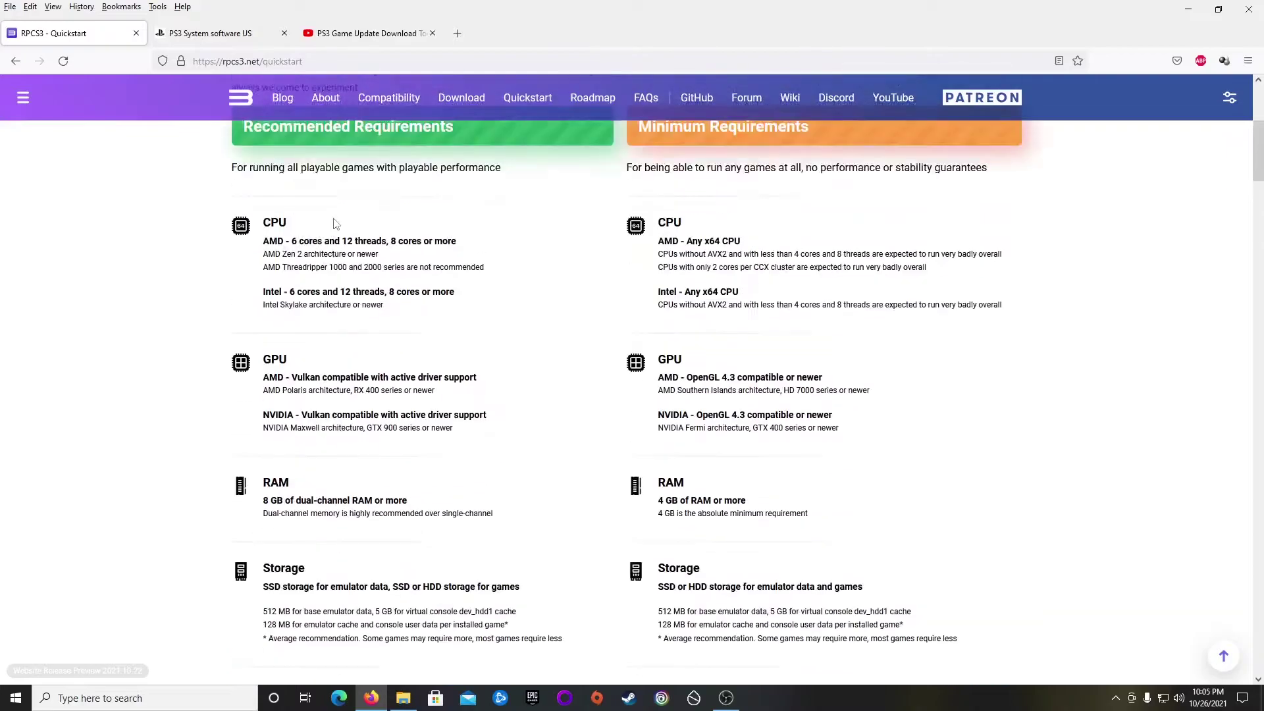
{"action": "scroll", "coordinate": [241, 325], "scroll_direction": "down", "scroll_amount": 1}
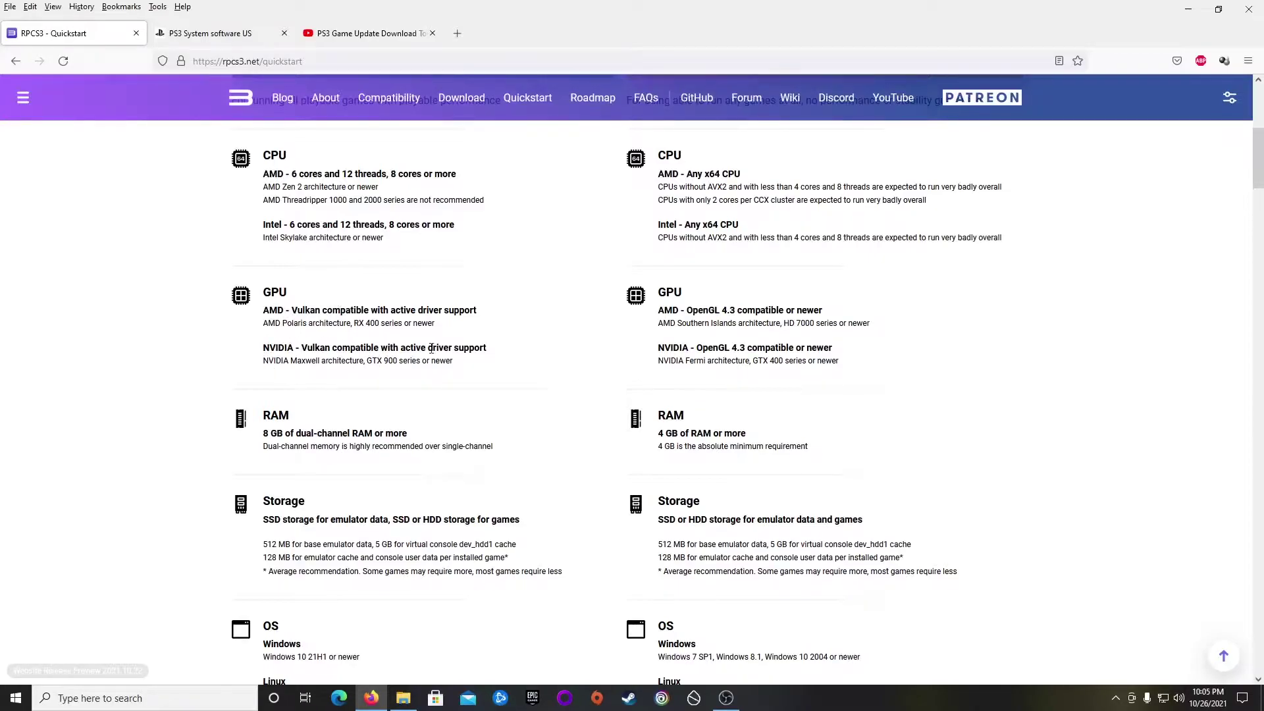
{"action": "scroll", "coordinate": [351, 344], "scroll_direction": "down", "scroll_amount": 2}
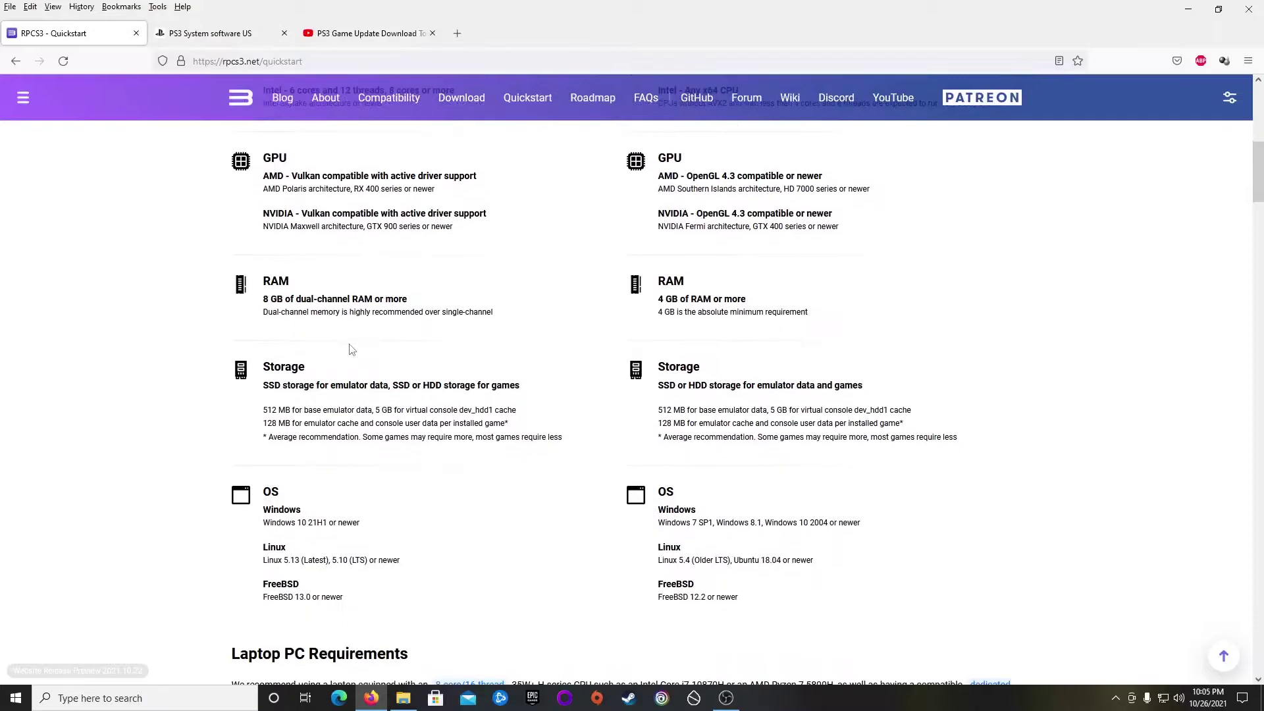
{"action": "scroll", "coordinate": [350, 349], "scroll_direction": "down", "scroll_amount": 6}
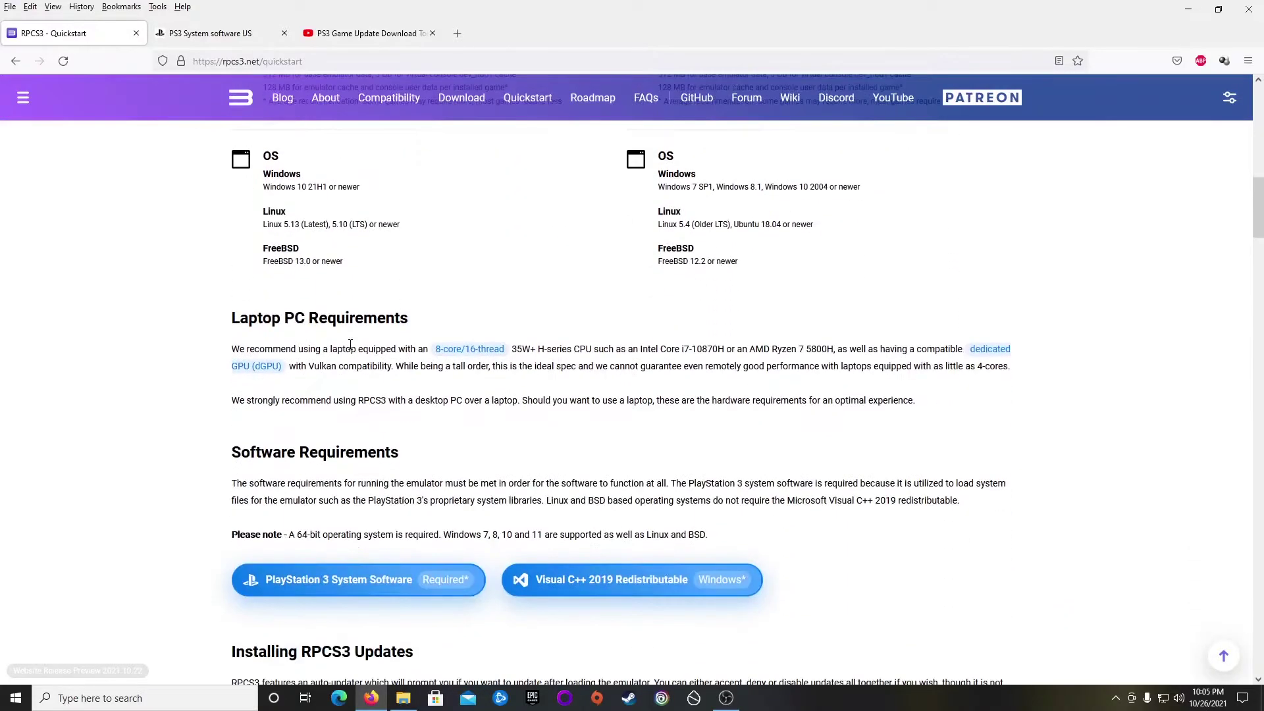
{"action": "scroll", "coordinate": [351, 349], "scroll_direction": "down", "scroll_amount": 1}
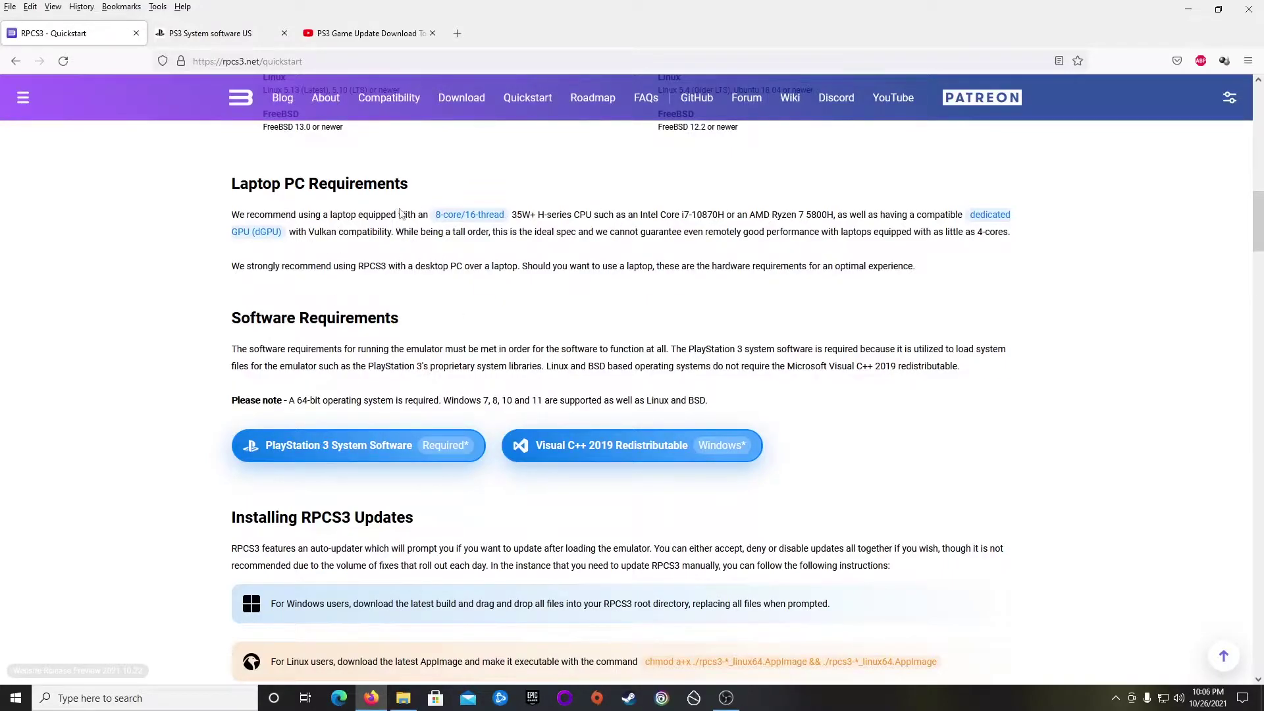
Bring up the Visual C++ 2019 Redistributable download prompt from Software Requirements and dismiss it without saving.
{"action": "scroll", "coordinate": [565, 224], "scroll_direction": "down", "scroll_amount": 3}
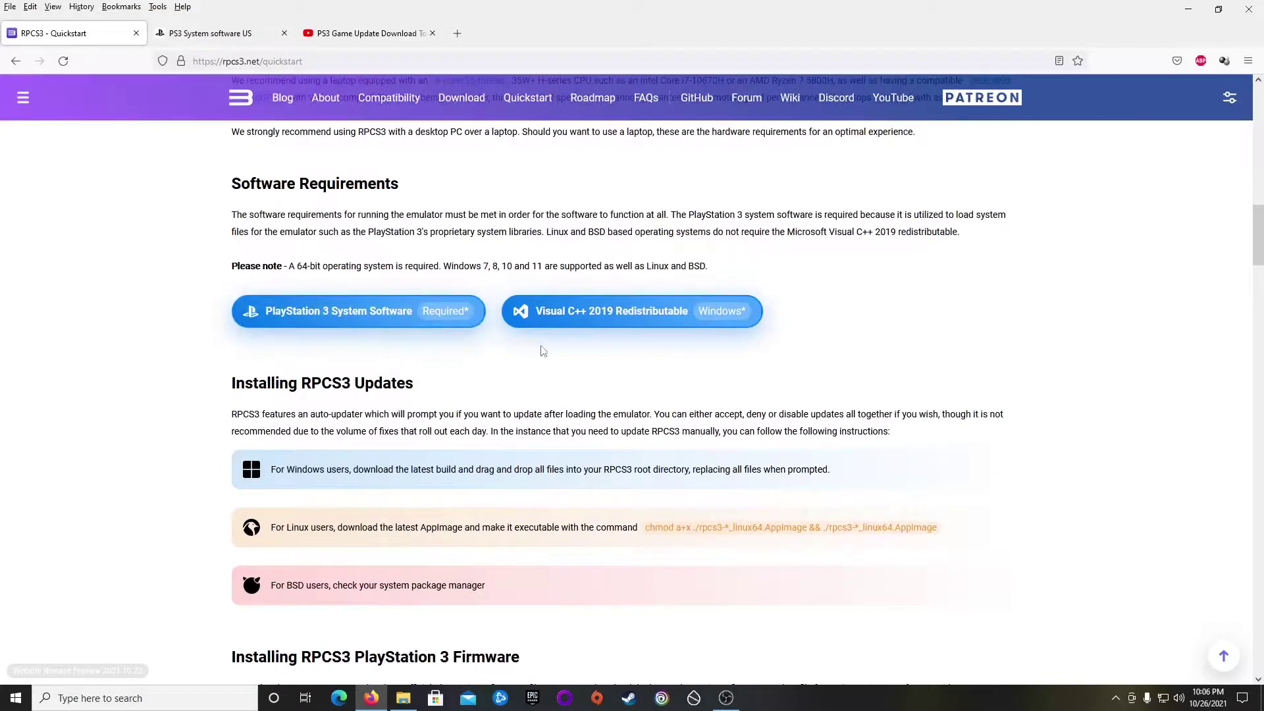
{"action": "left_click", "coordinate": [588, 311]}
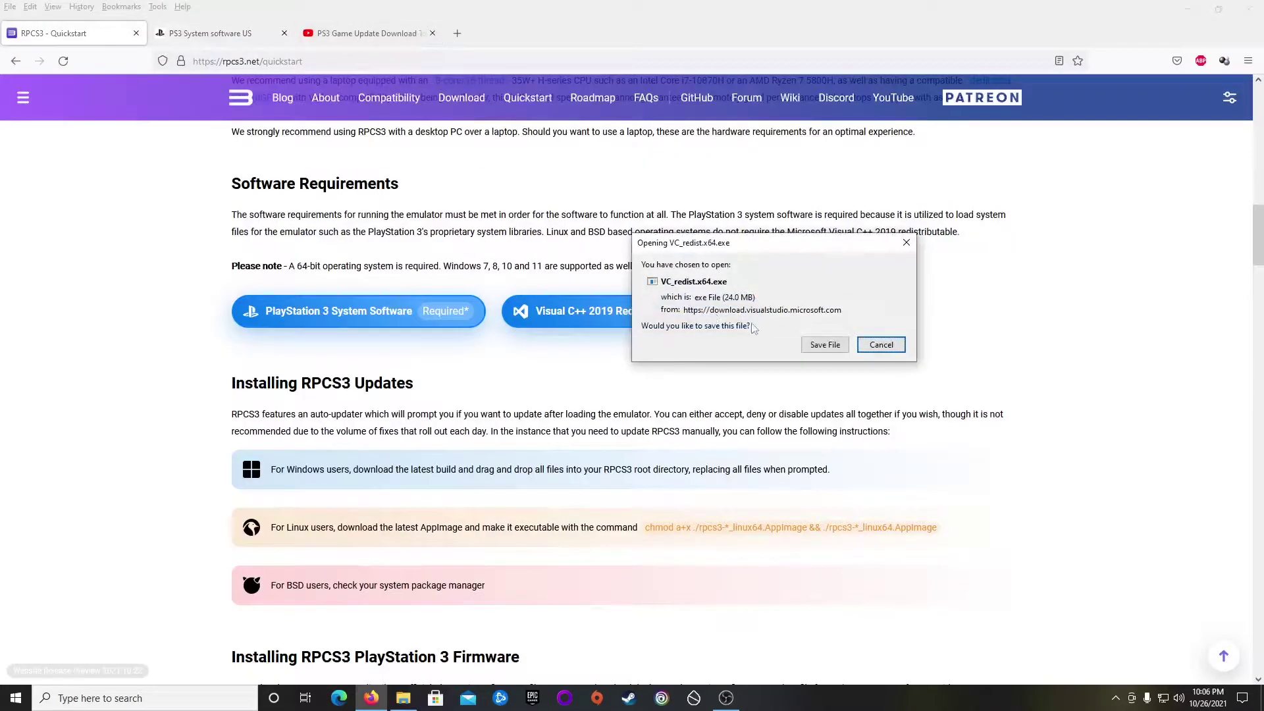
{"action": "left_click", "coordinate": [881, 344]}
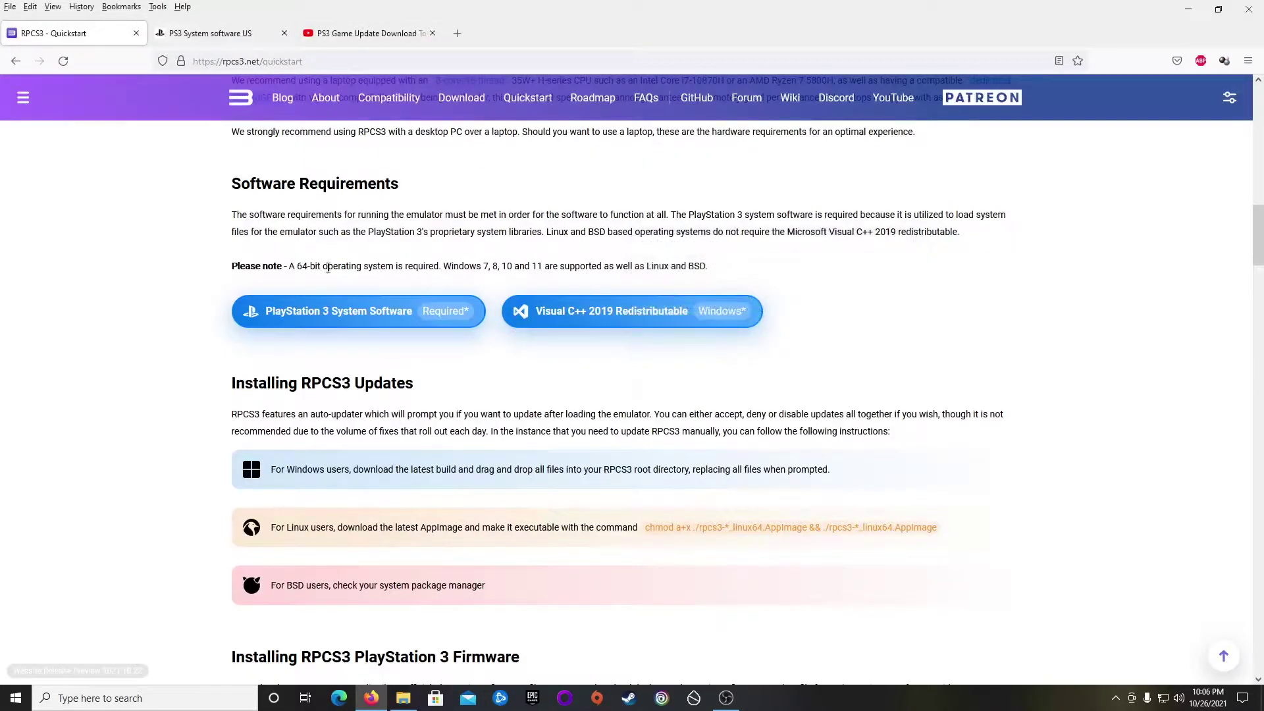
Visit the PlayStation 3 system software page, close the duplicate page, and bring up the PS3UPDAT.PUP download prompt, dismissing it without saving.
{"action": "left_click", "coordinate": [287, 316]}
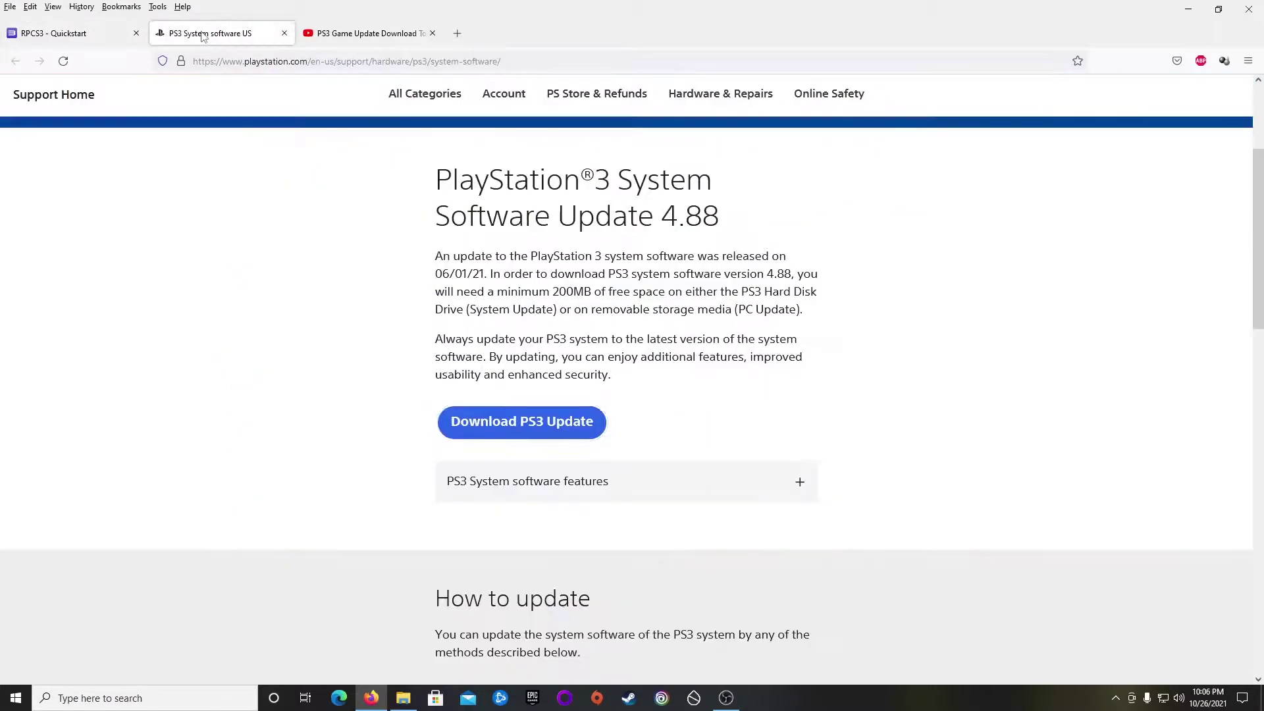
{"action": "left_click", "coordinate": [56, 33]}
{"action": "left_click", "coordinate": [369, 326]}
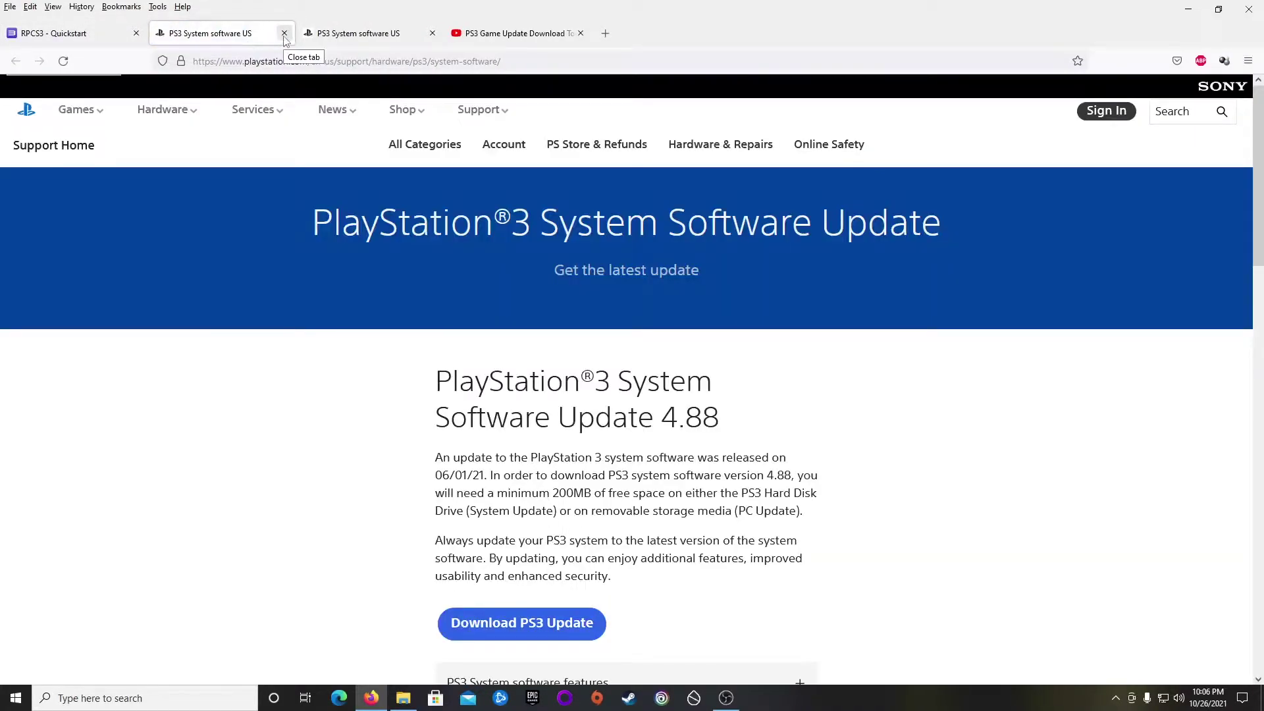
{"action": "left_click", "coordinate": [284, 36]}
{"action": "left_click", "coordinate": [210, 36]}
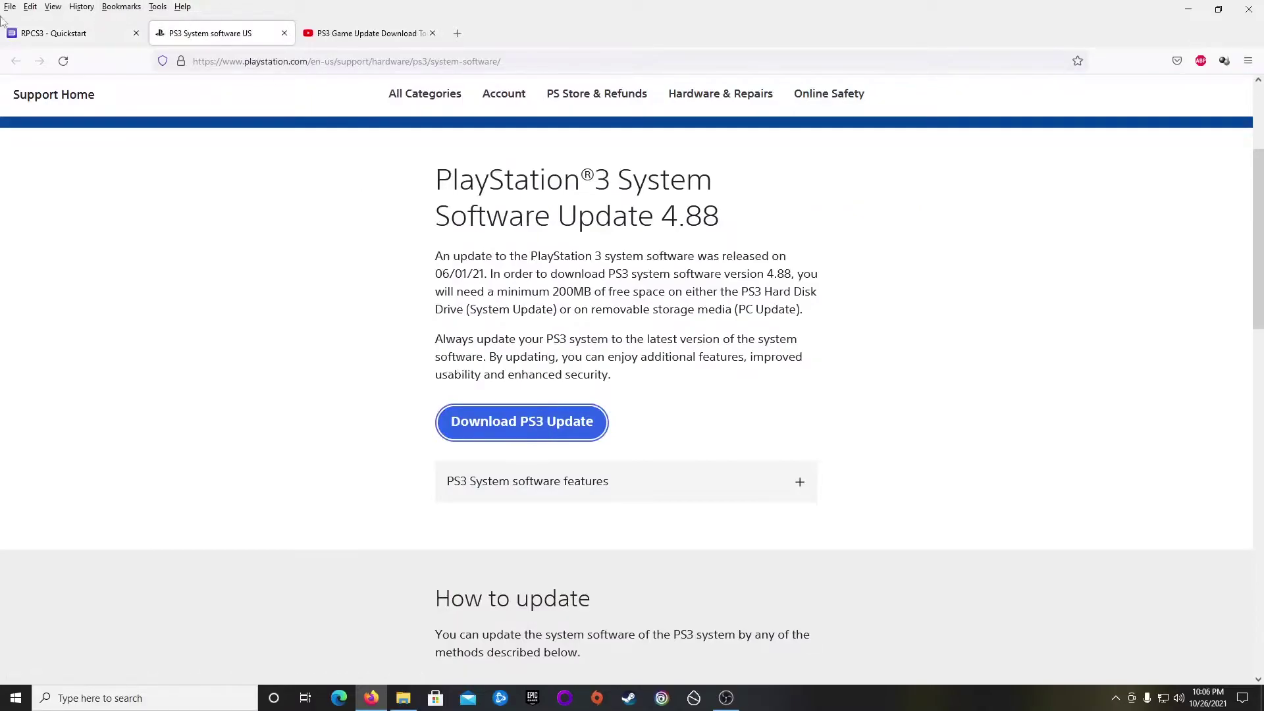
{"action": "left_click", "coordinate": [565, 440]}
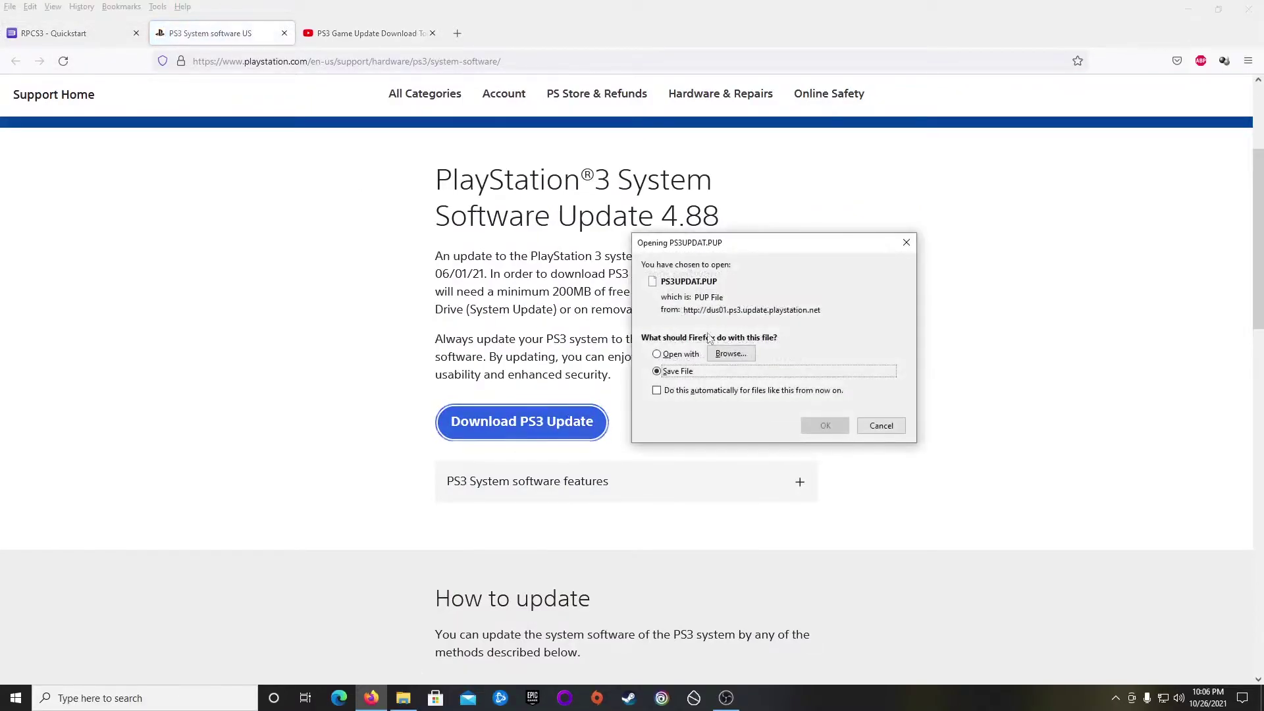
{"action": "left_click", "coordinate": [881, 426]}
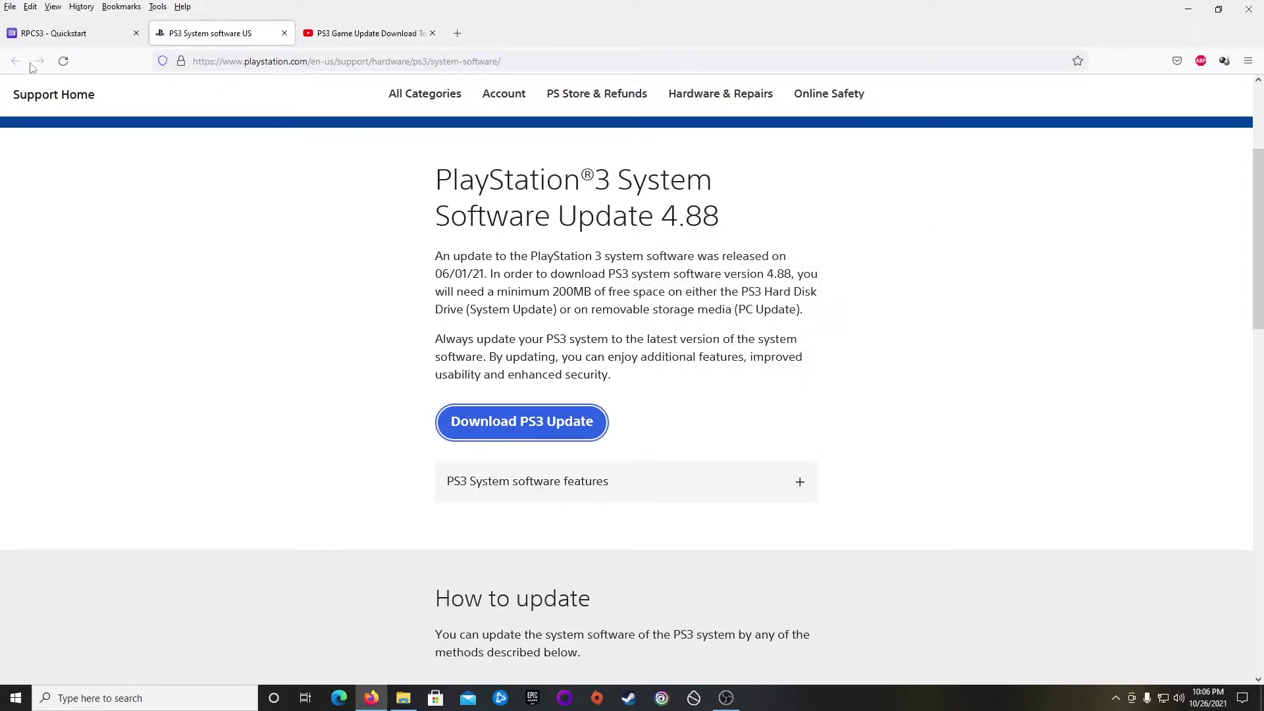
Review the Quickstart guide's sections on installing the PlayStation 3 firmware and managing PlayStation 3 game data.
{"action": "left_click", "coordinate": [88, 37]}
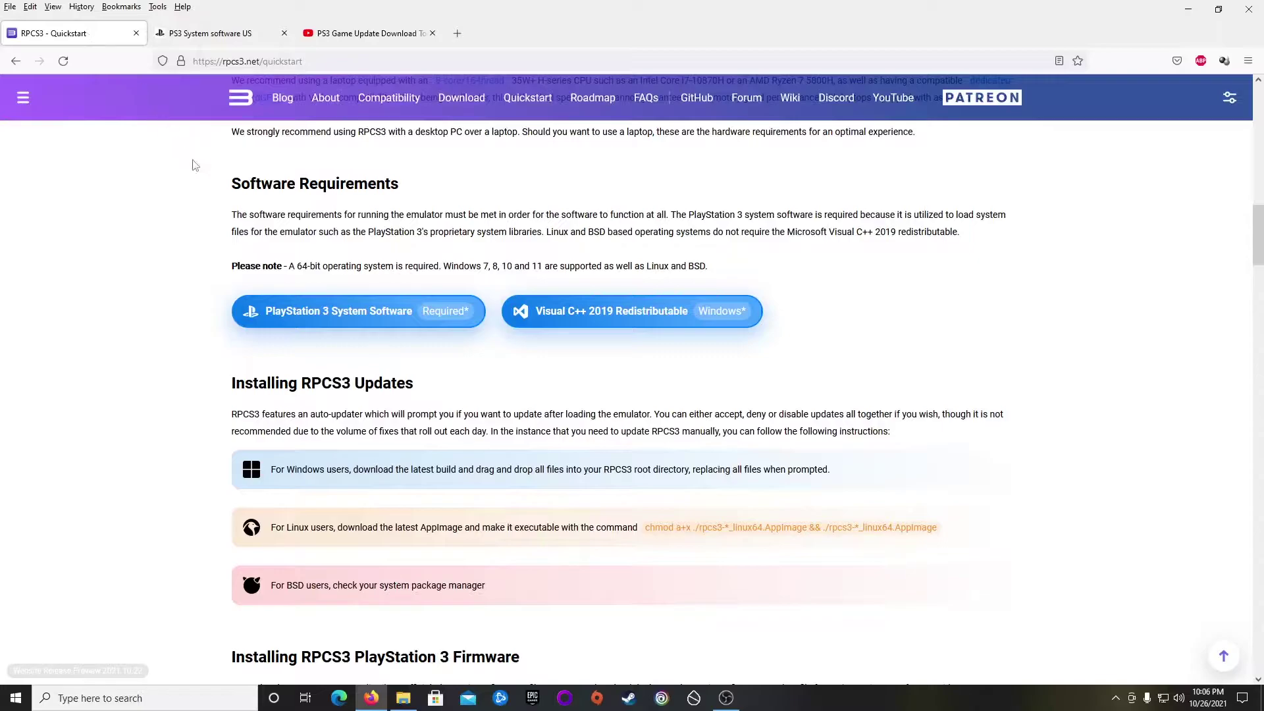
{"action": "scroll", "coordinate": [426, 434], "scroll_direction": "down", "scroll_amount": 3}
{"action": "scroll", "coordinate": [427, 435], "scroll_direction": "down", "scroll_amount": 3}
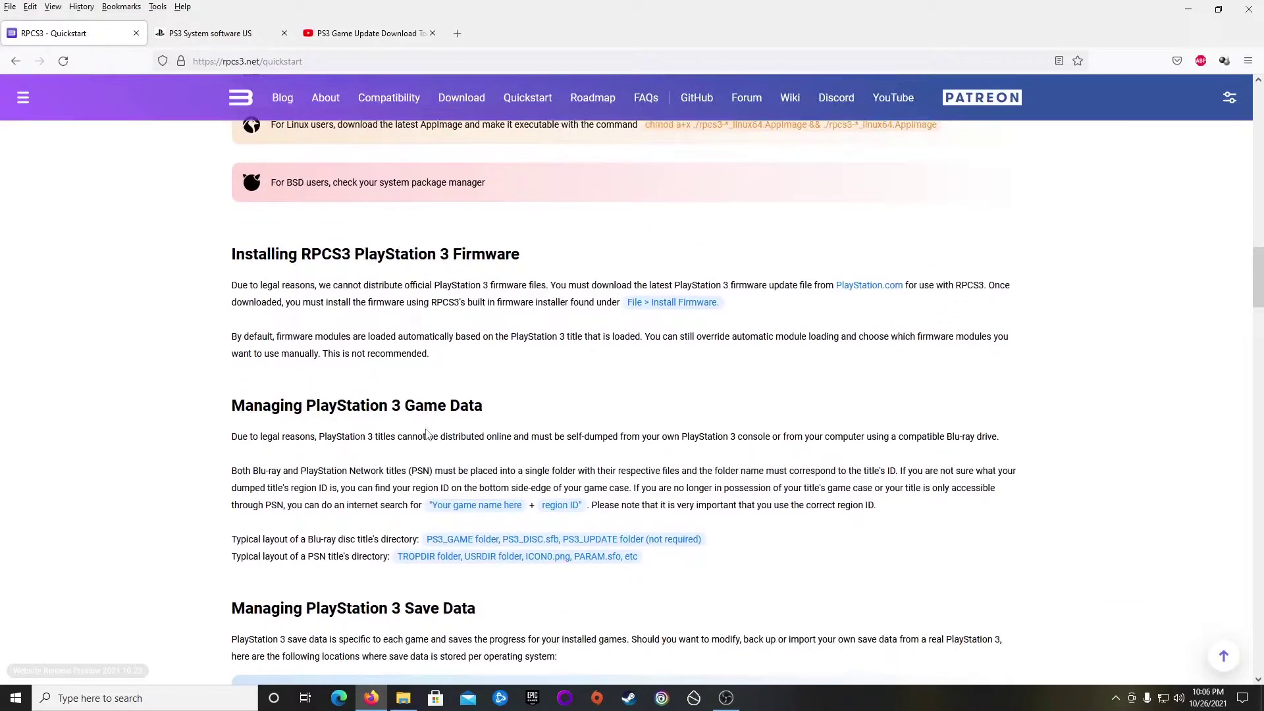
{"action": "scroll", "coordinate": [427, 434], "scroll_direction": "down", "scroll_amount": 2}
{"action": "scroll", "coordinate": [426, 433], "scroll_direction": "up", "scroll_amount": 3}
{"action": "scroll", "coordinate": [427, 433], "scroll_direction": "down", "scroll_amount": 2}
Switch to File Explorer and extract the rpcs3-v0.0.18-12948-2af2db2c_win64 archive in the RPCS3 folder into a subfolder of the same name.
{"action": "left_click", "coordinate": [1189, 15]}
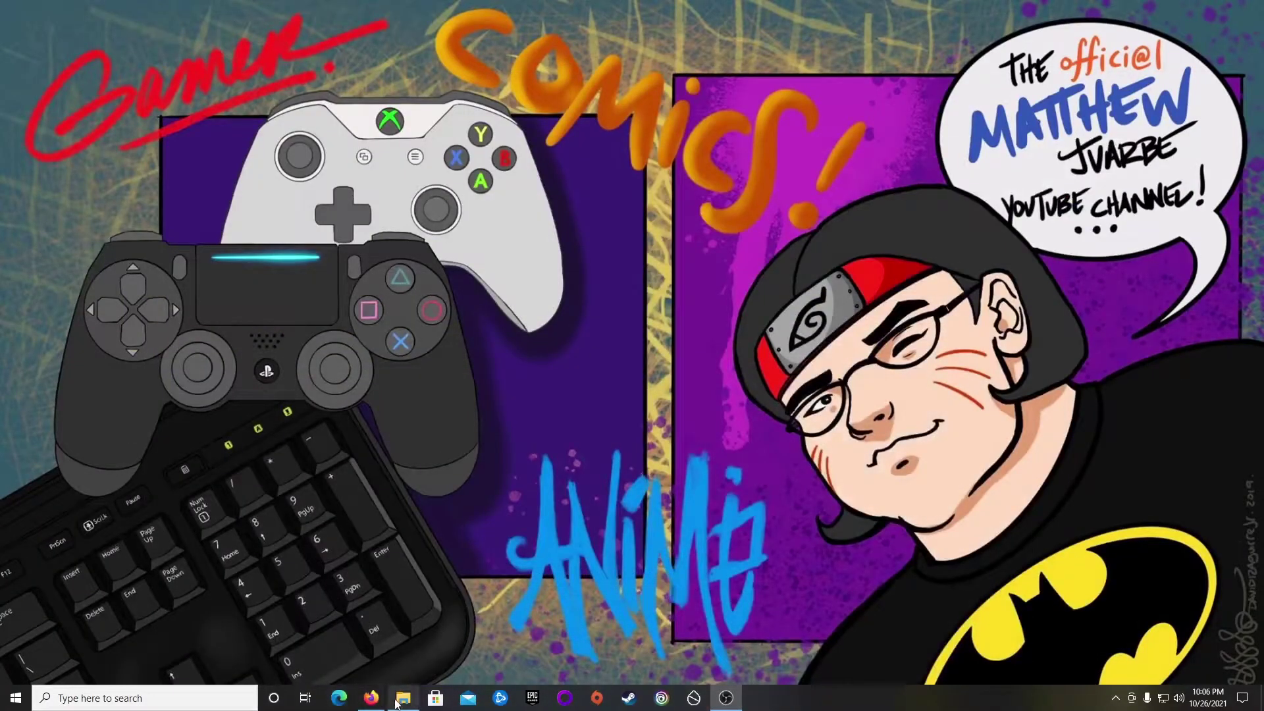
{"action": "left_click", "coordinate": [403, 698]}
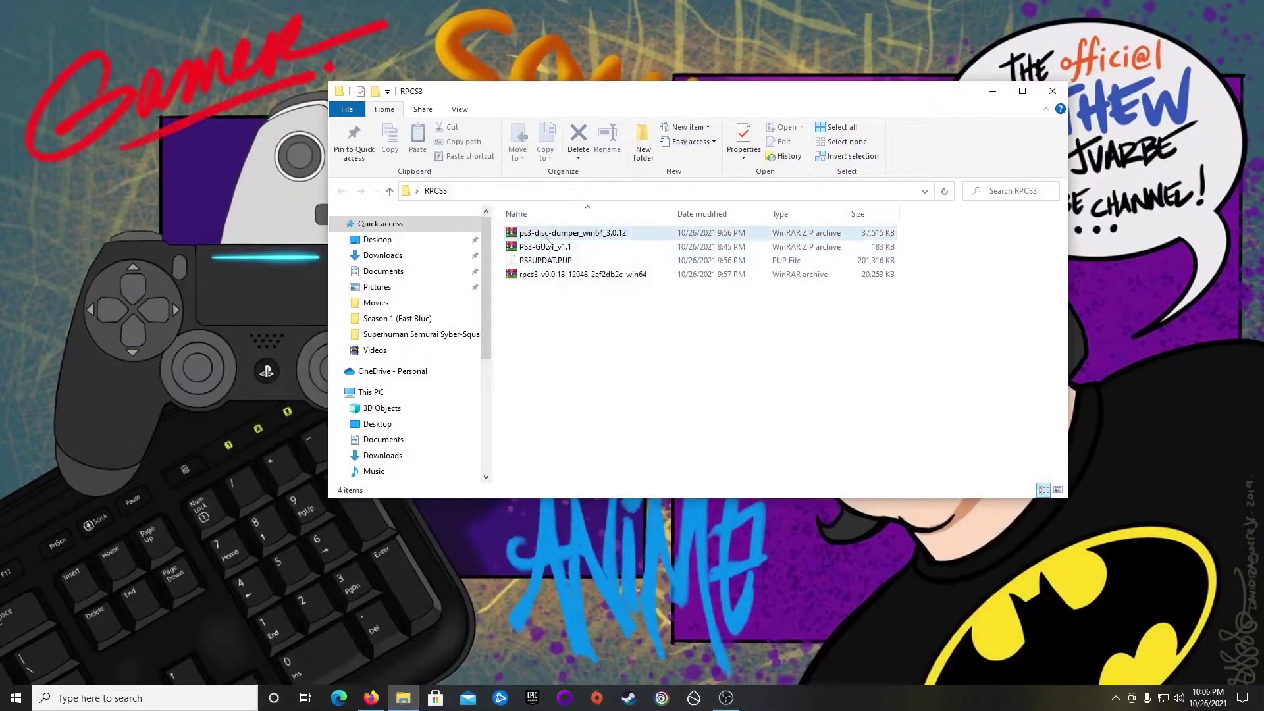
{"action": "left_click", "coordinate": [544, 277]}
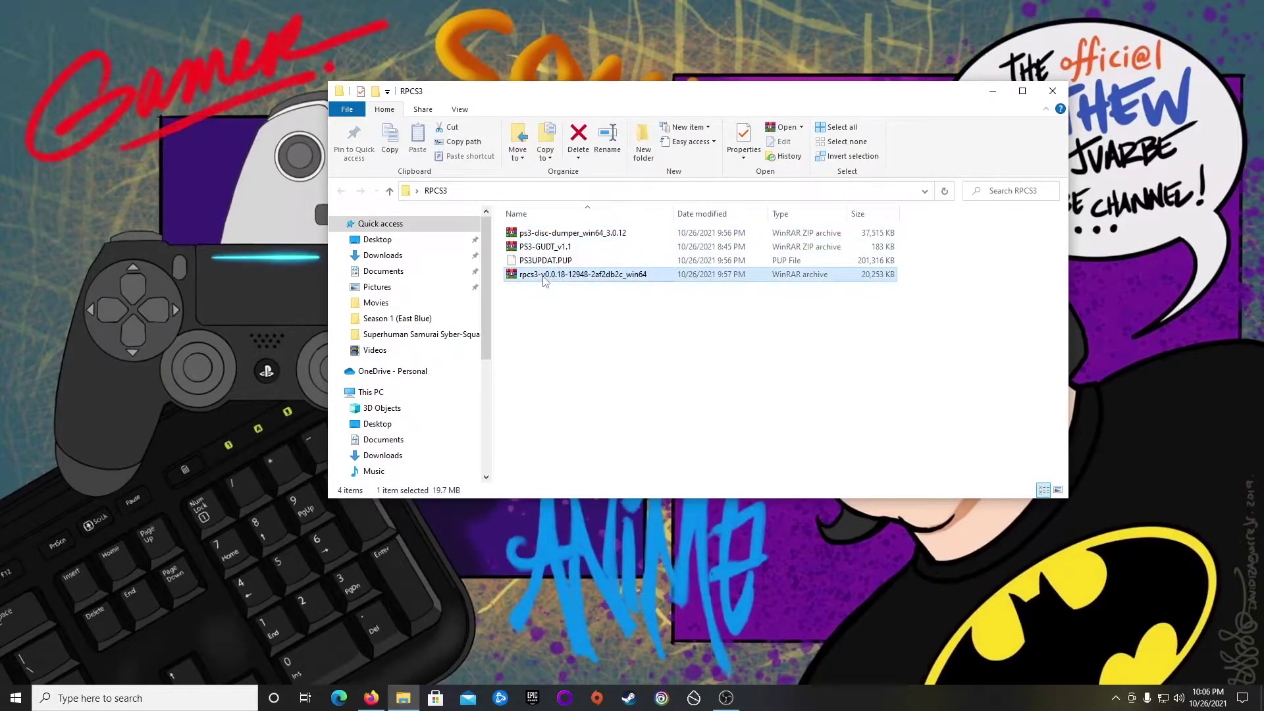
{"action": "right_click", "coordinate": [544, 279]}
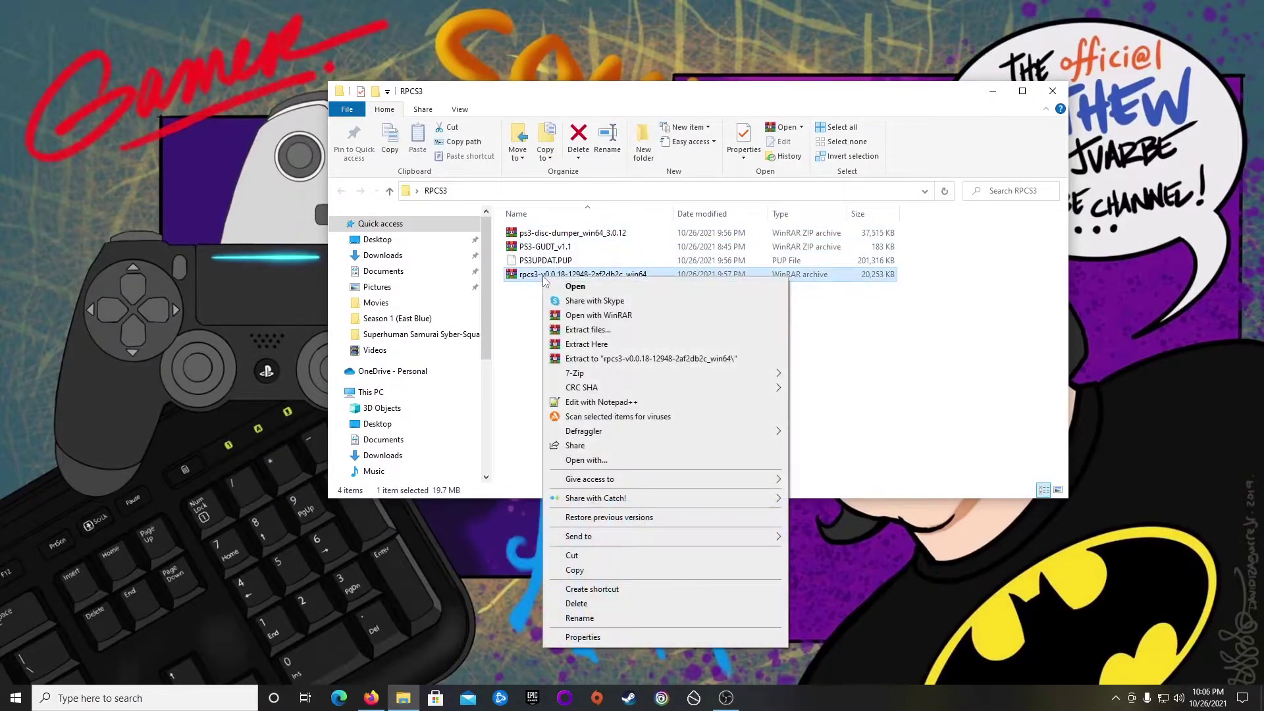
{"action": "left_click", "coordinate": [574, 359]}
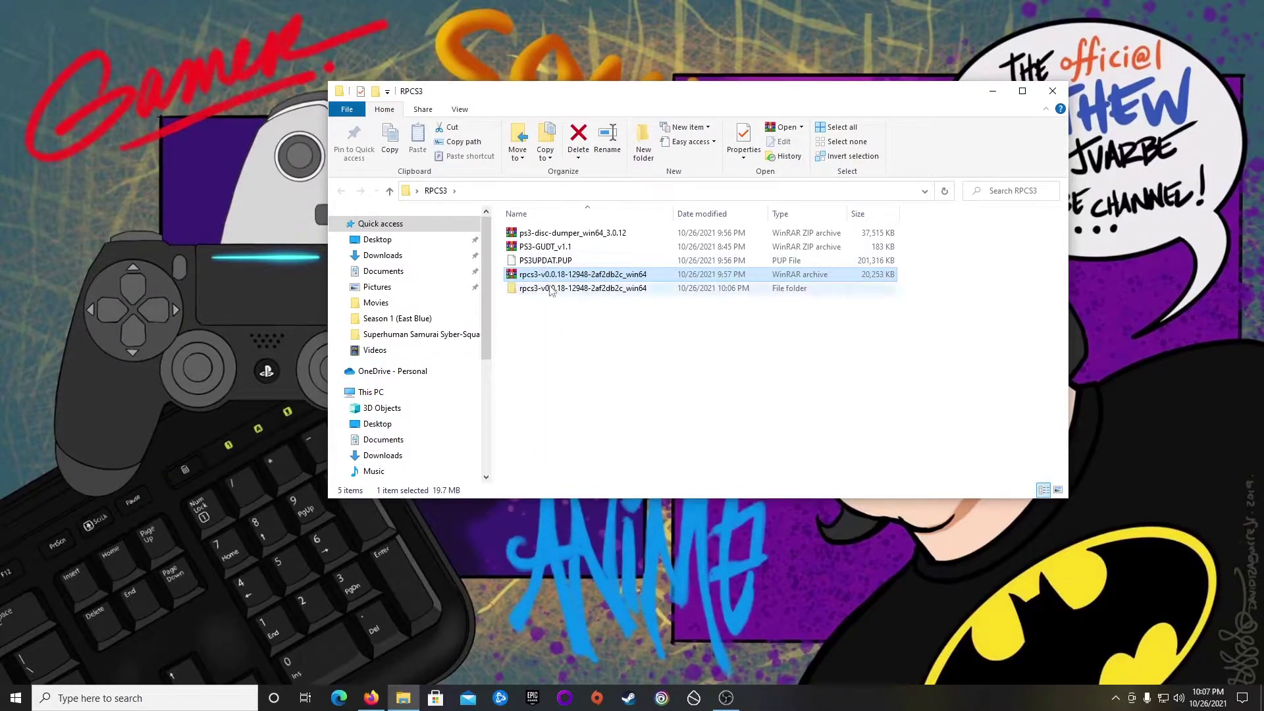
{"action": "right_click", "coordinate": [549, 280]}
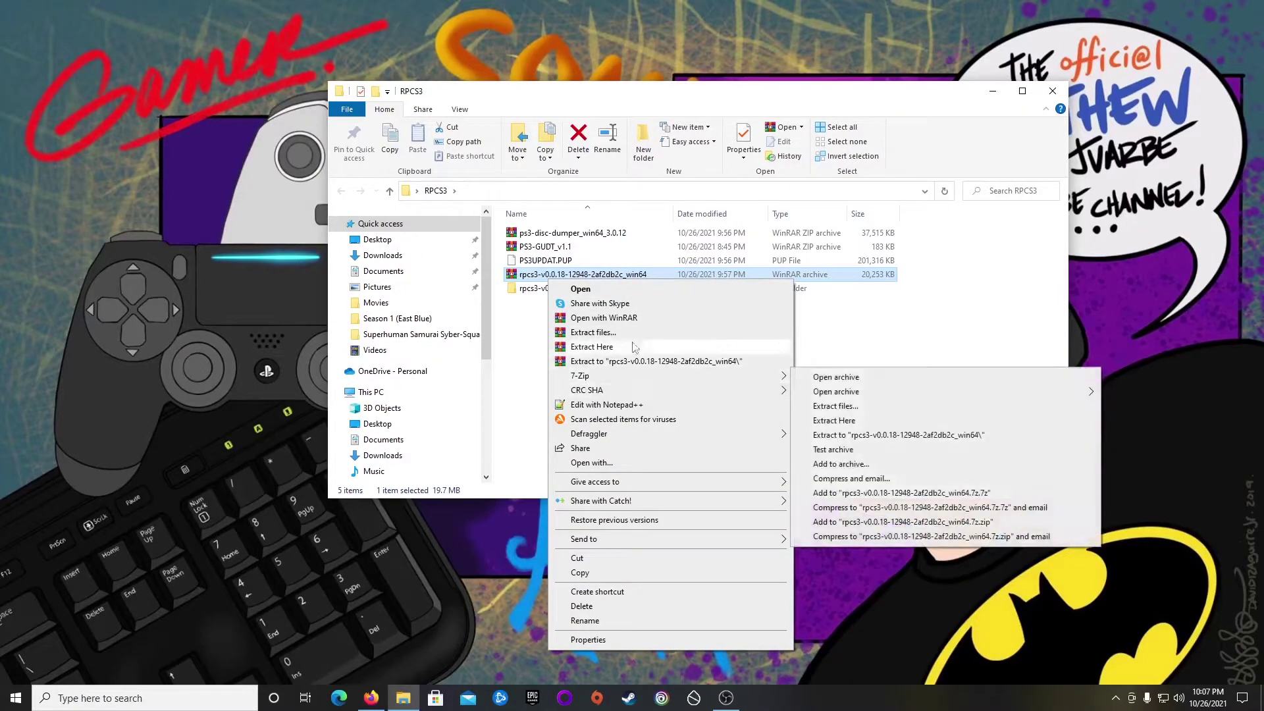
Launch rpcs3 from the extracted folder and continue past the welcome dialog after confirming the Quickstart guide has been read.
{"action": "double_click", "coordinate": [523, 290]}
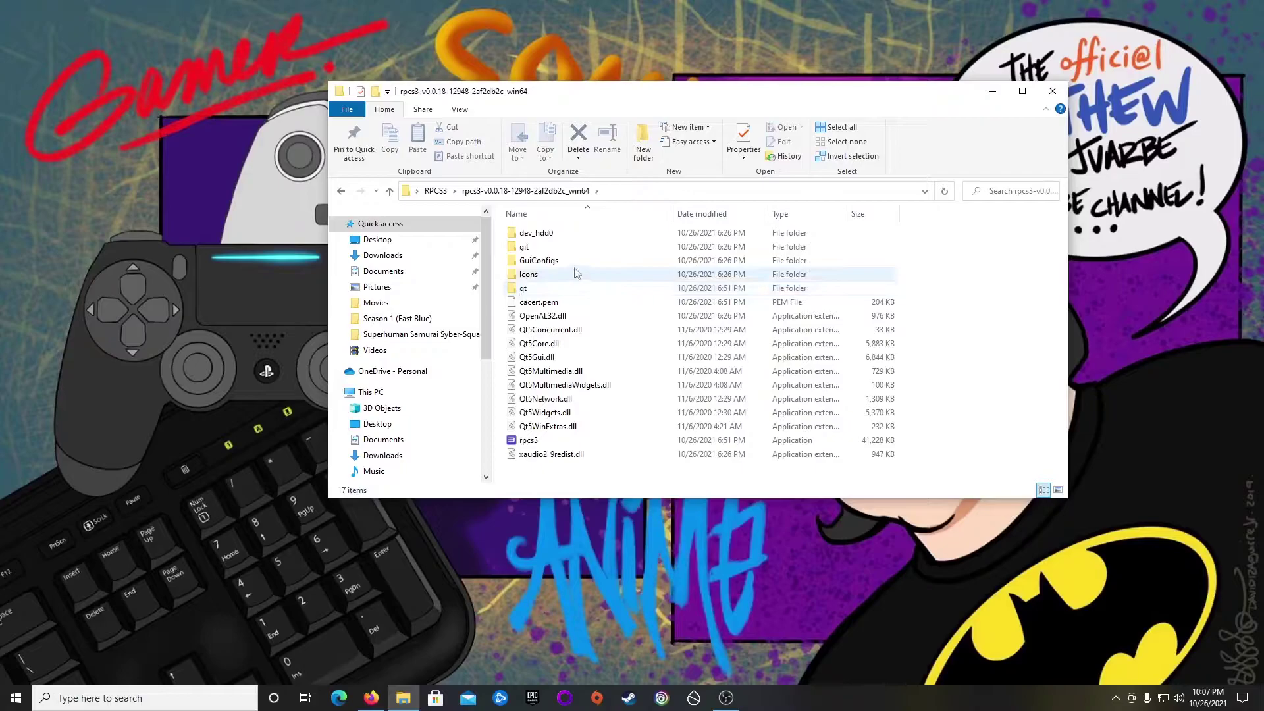
{"action": "double_click", "coordinate": [521, 441]}
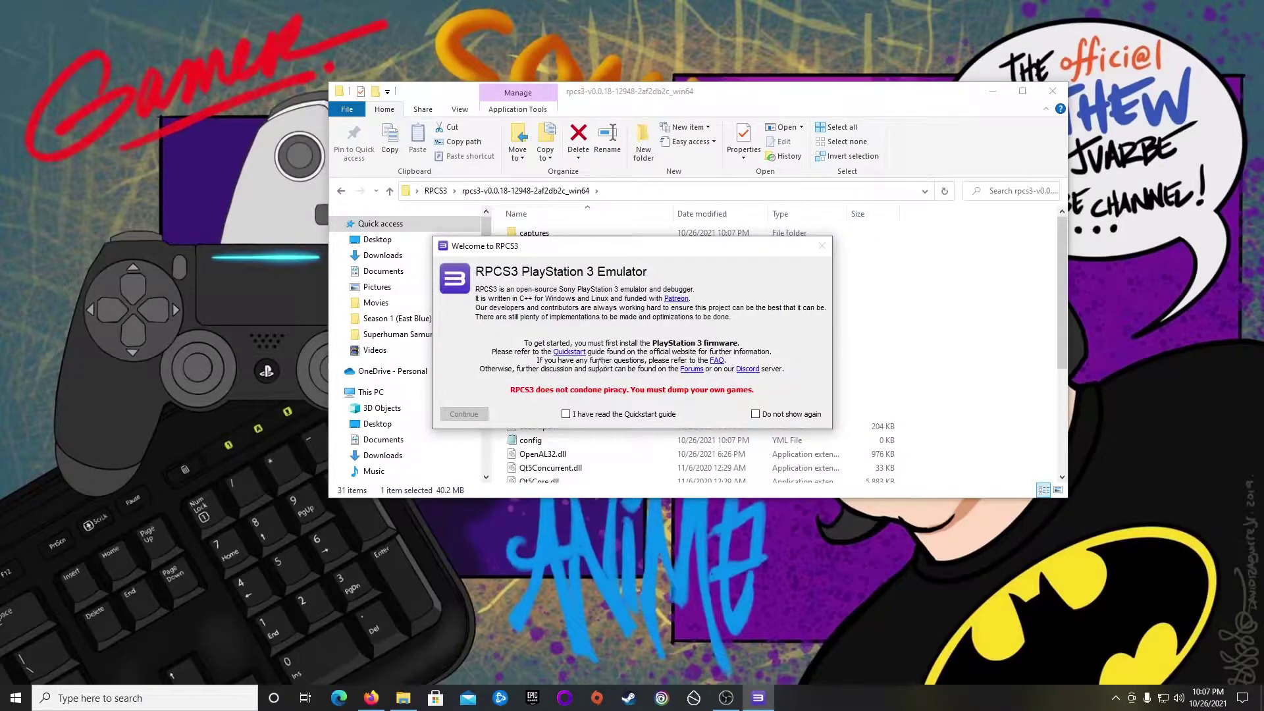
{"action": "left_click", "coordinate": [566, 415]}
{"action": "left_click", "coordinate": [464, 413]}
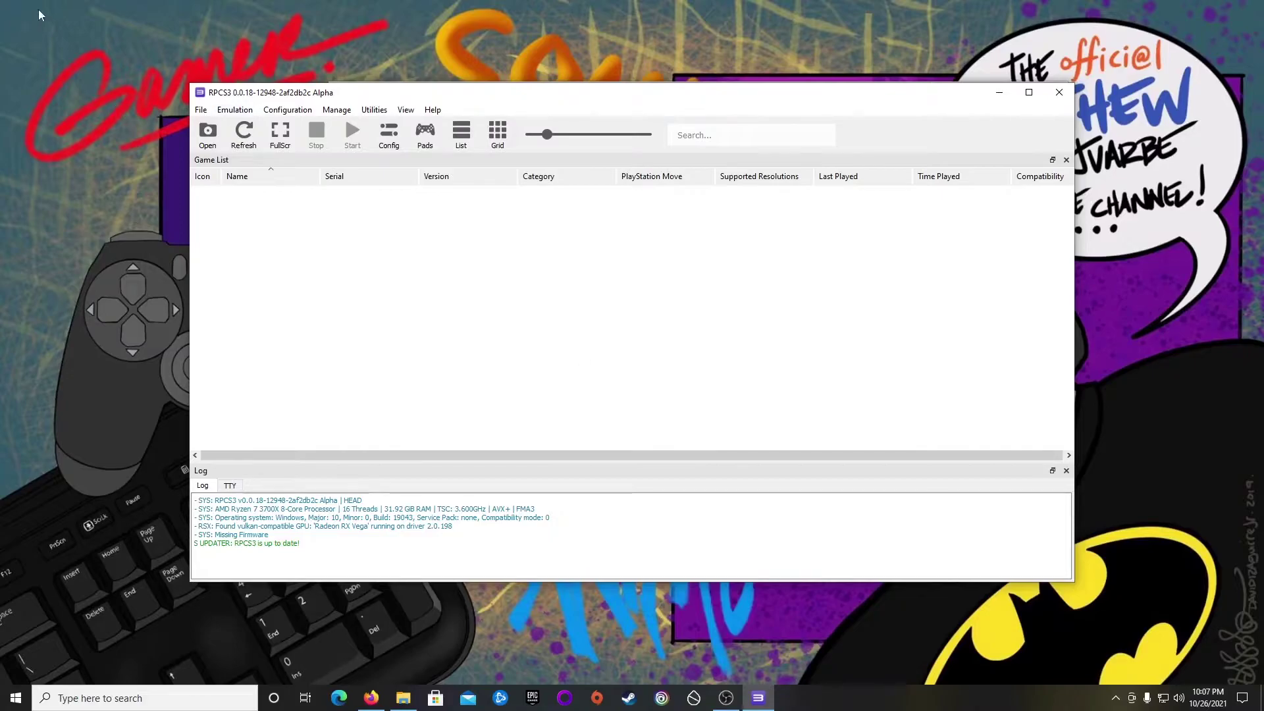
Install the PlayStation 3 firmware from PS3UPDAT.PUP in the Desktop's RPCS3 folder and acknowledge the completion message.
{"action": "left_click", "coordinate": [201, 112]}
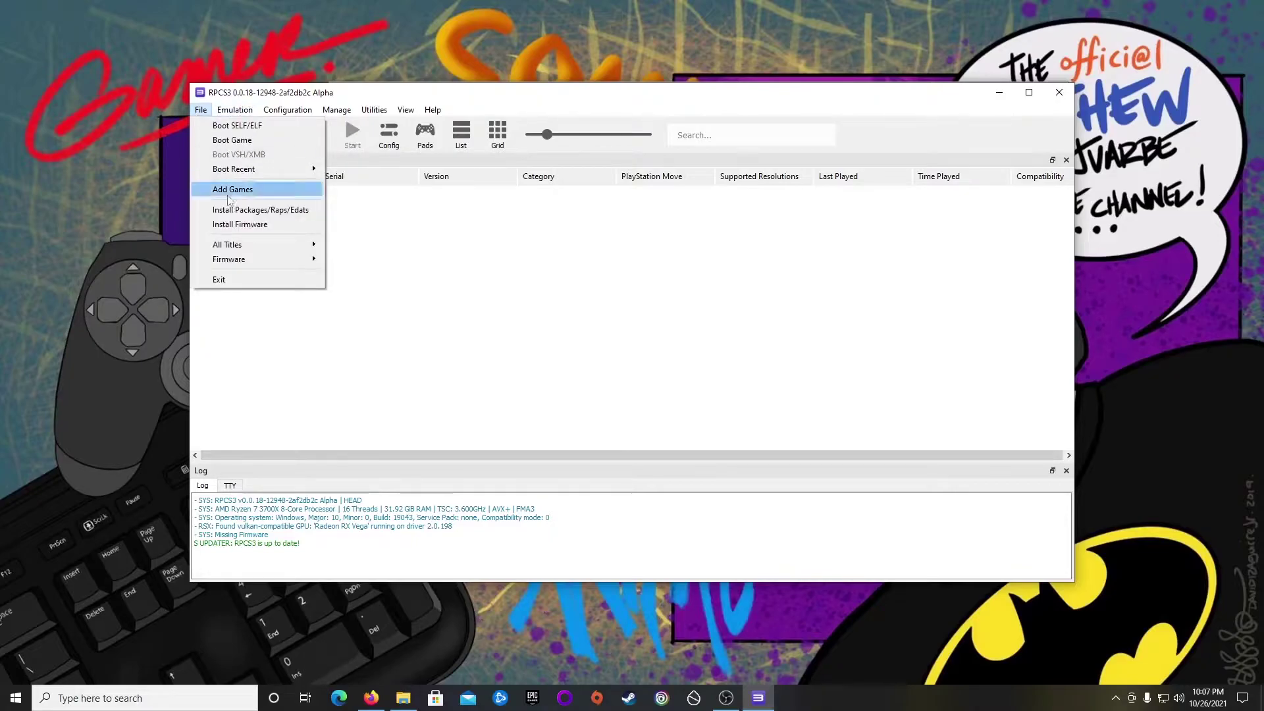
{"action": "left_click", "coordinate": [232, 225]}
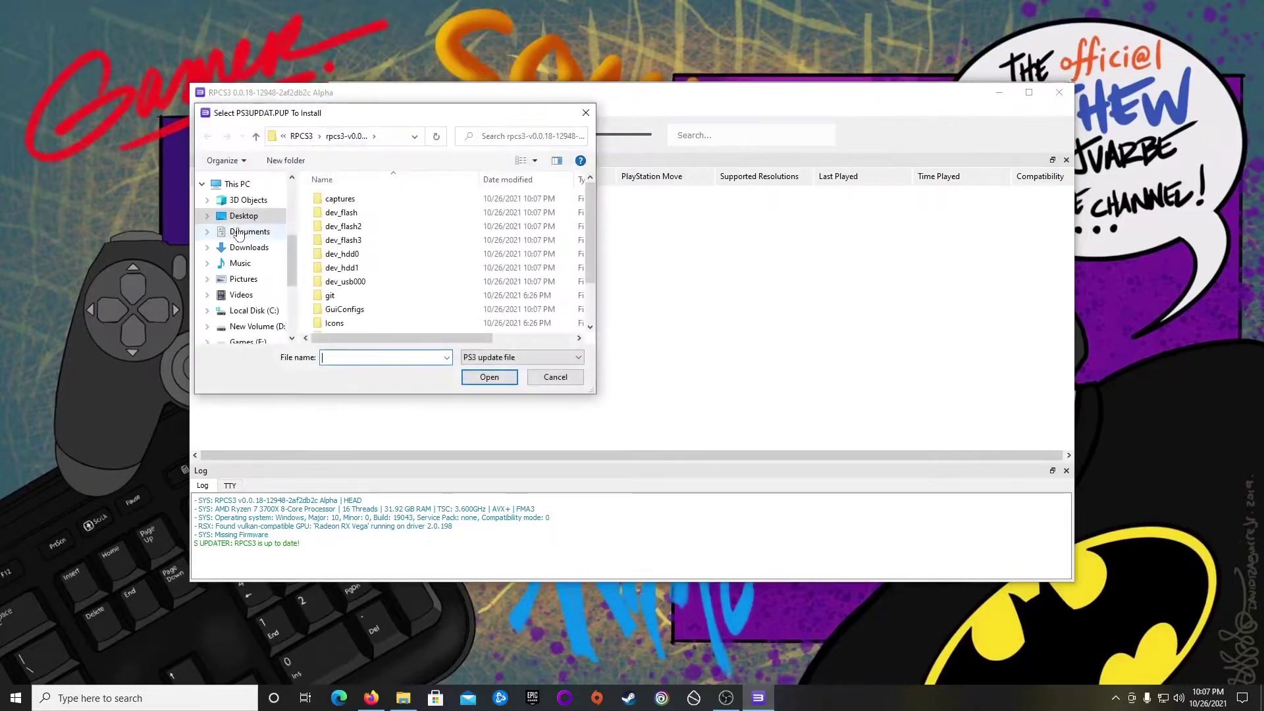
{"action": "left_click", "coordinate": [243, 216]}
{"action": "scroll", "coordinate": [408, 228], "scroll_direction": "down", "scroll_amount": 1}
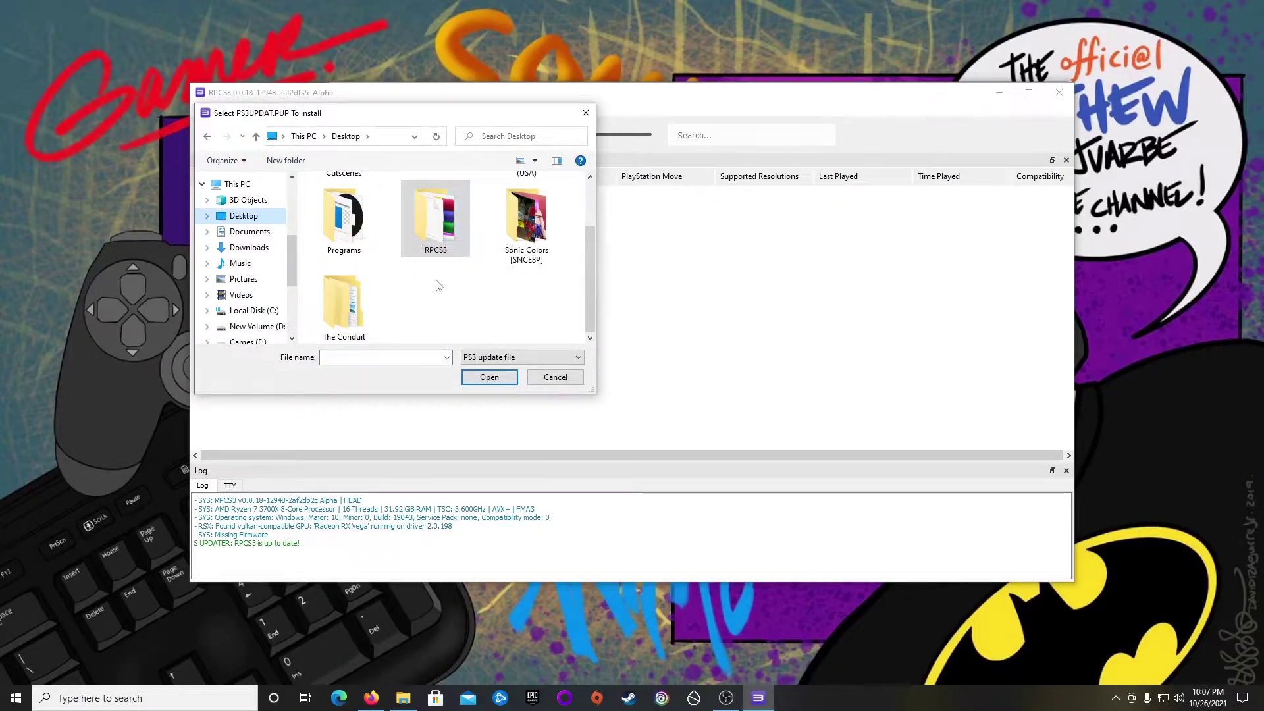
{"action": "double_click", "coordinate": [431, 214]}
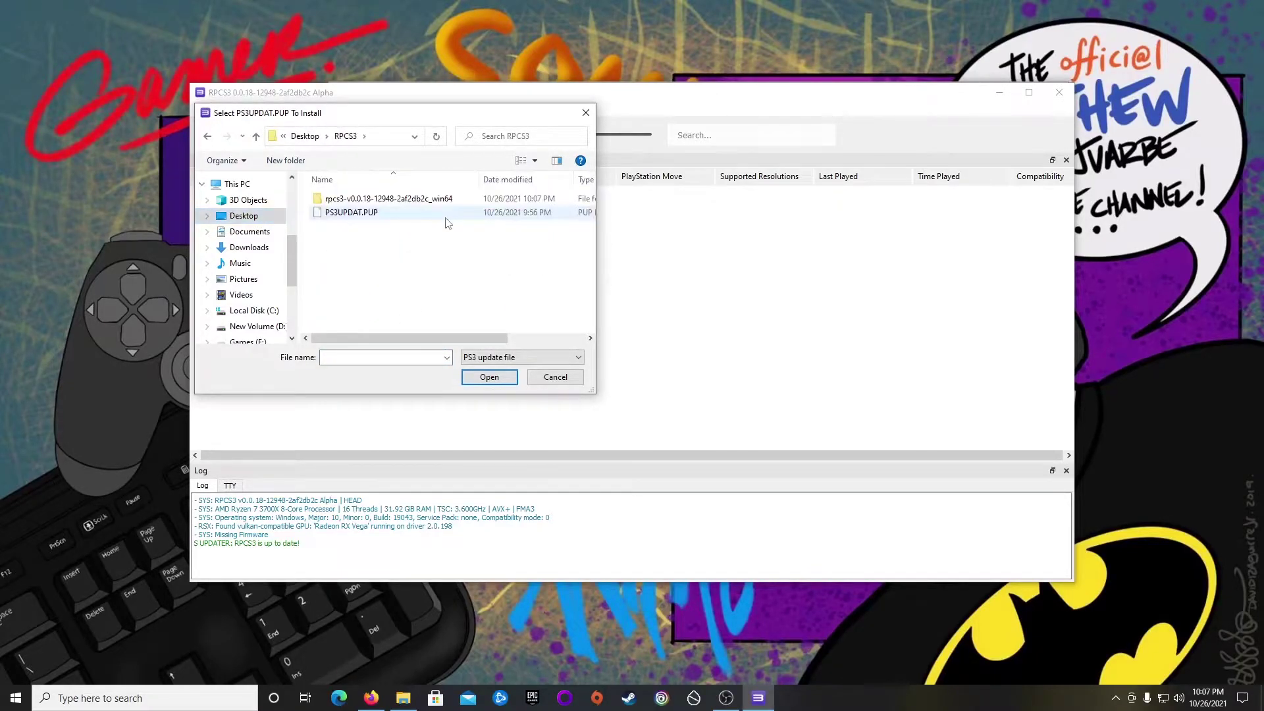
{"action": "double_click", "coordinate": [337, 213]}
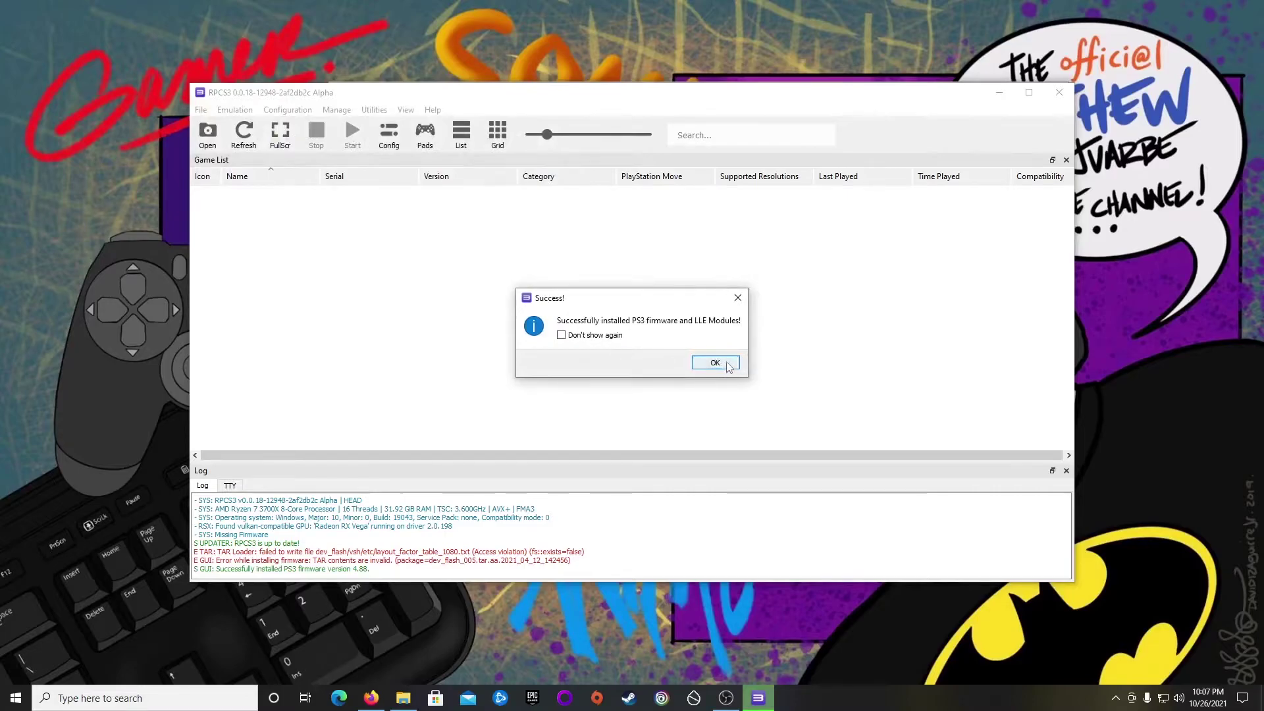
{"action": "left_click", "coordinate": [729, 366]}
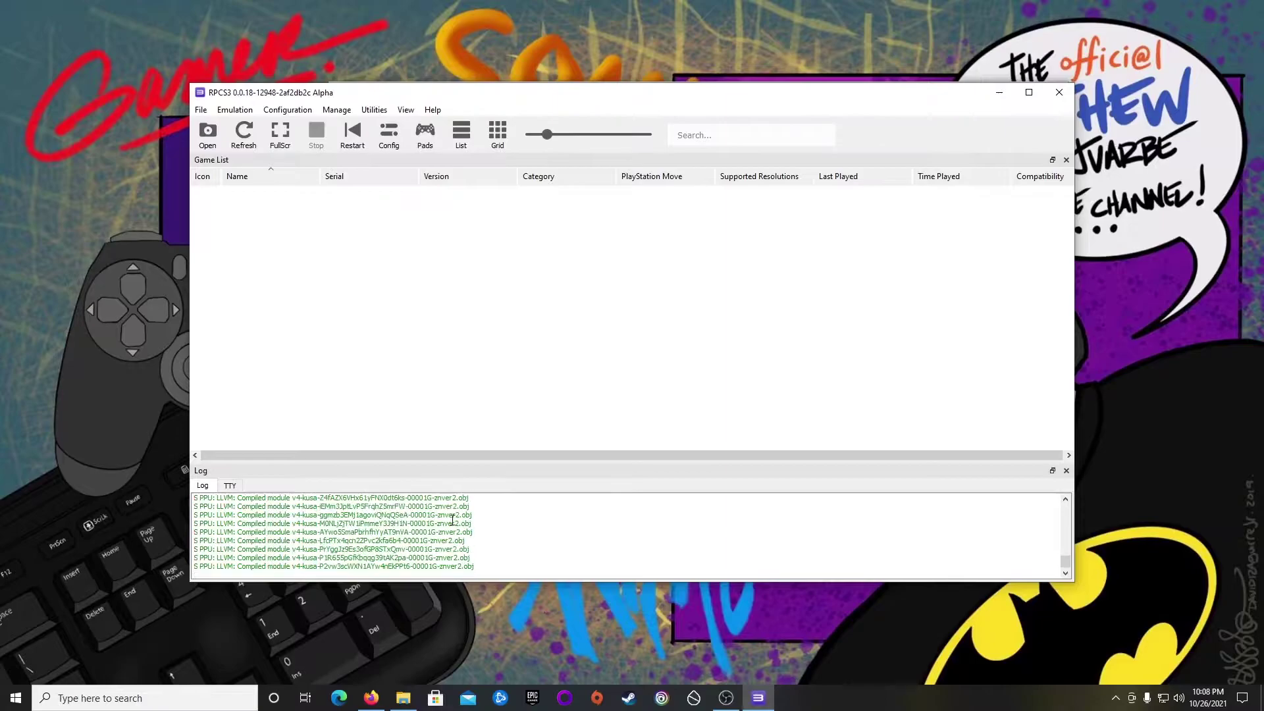
Close the emulator and go back up to the RPCS3 folder in File Explorer.
{"action": "left_click", "coordinate": [1069, 89]}
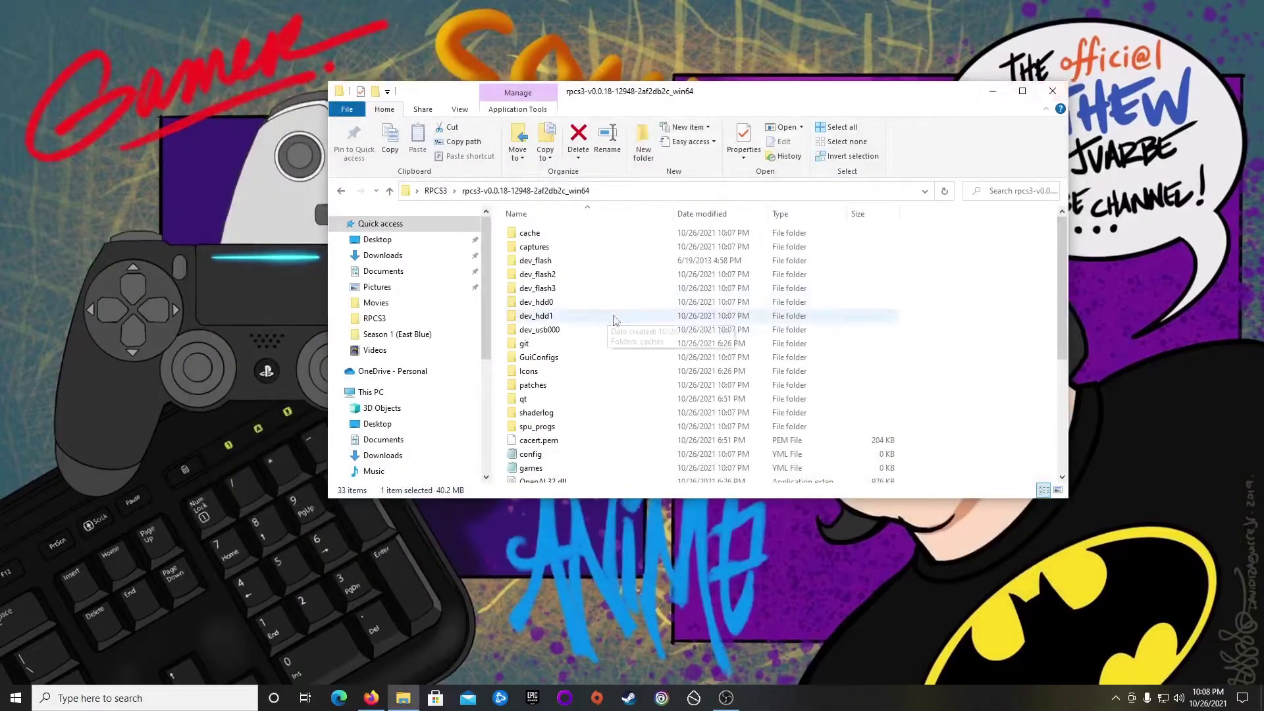
{"action": "left_click", "coordinate": [445, 192]}
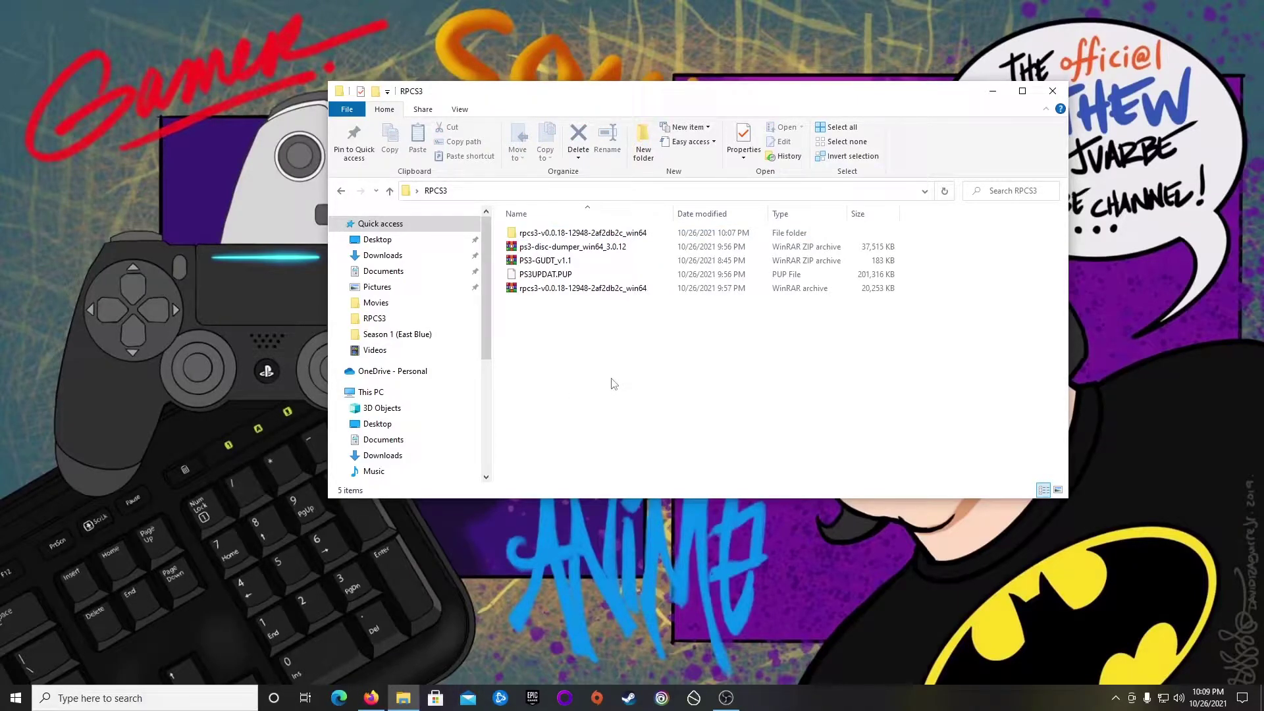
In Firefox, review the Quickstart guide's game-dumping and compatible Blu-ray drive sections, and bring up the ps3-disc-dumper_win64_3.0.12.zip download prompt, dismissing it without saving.
{"action": "left_click", "coordinate": [387, 702]}
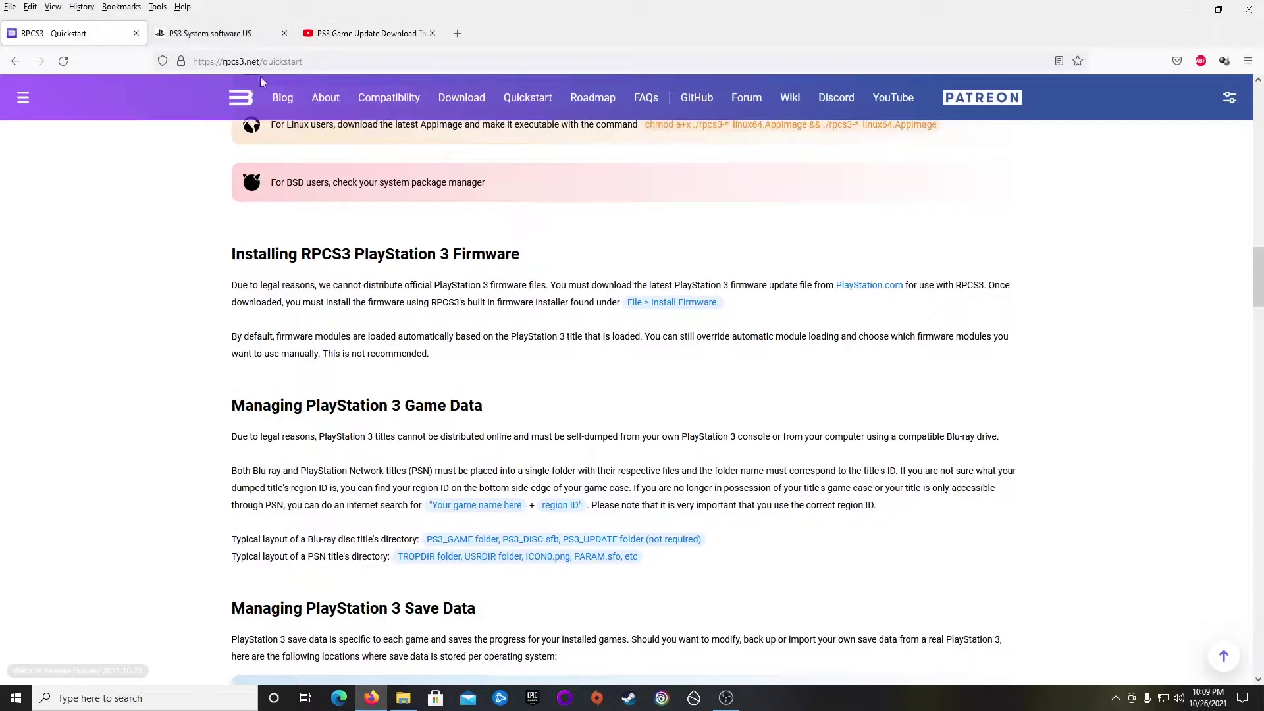
{"action": "scroll", "coordinate": [395, 248], "scroll_direction": "down", "scroll_amount": 10}
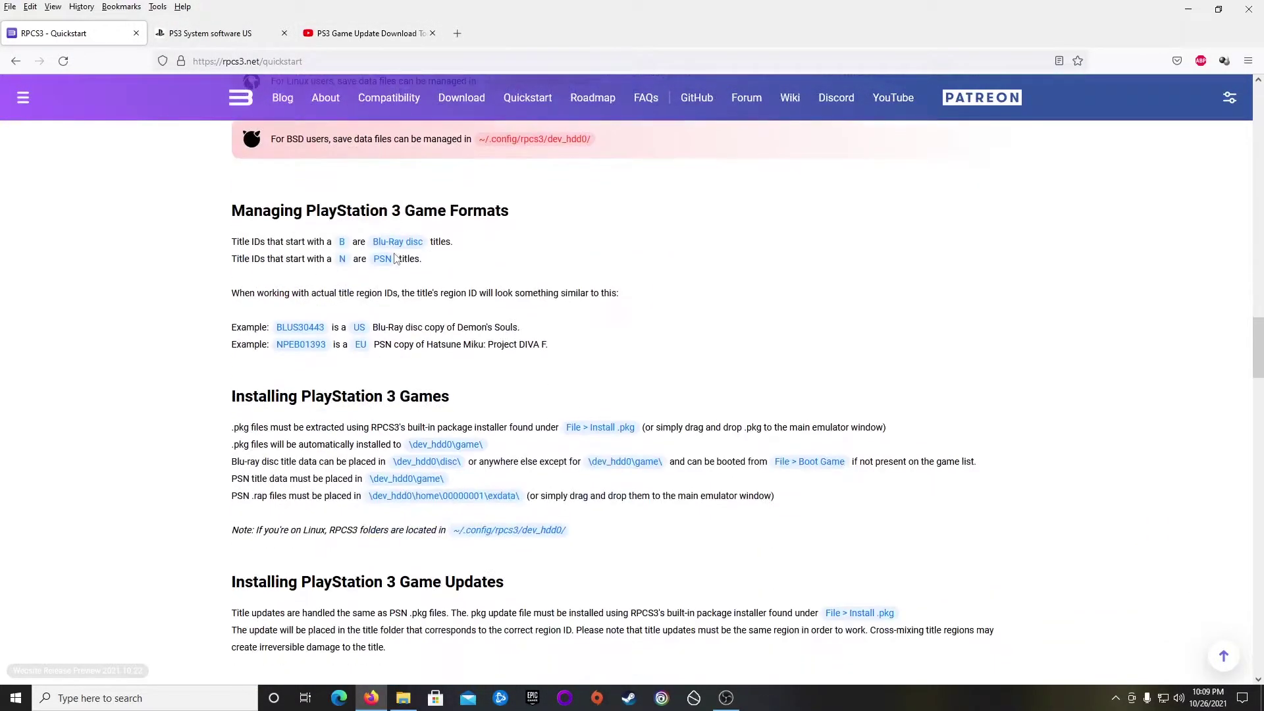
{"action": "scroll", "coordinate": [395, 258], "scroll_direction": "down", "scroll_amount": 15}
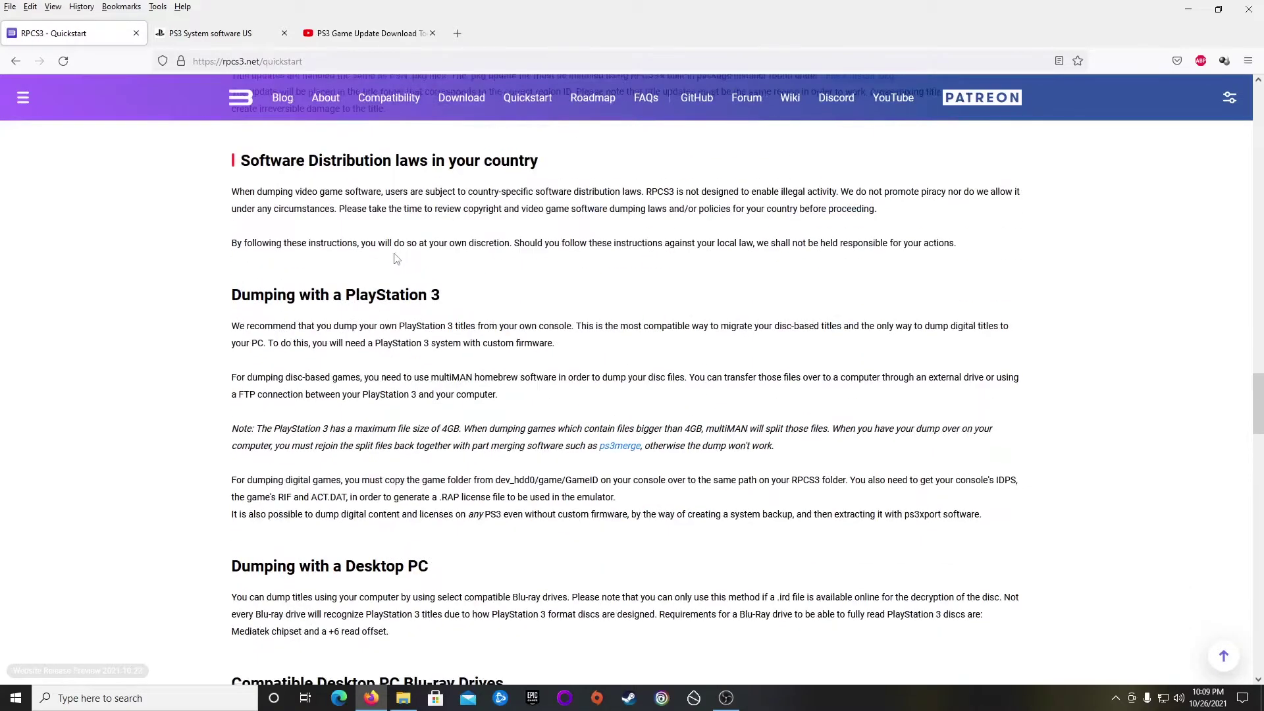
{"action": "scroll", "coordinate": [395, 258], "scroll_direction": "down", "scroll_amount": 3}
{"action": "scroll", "coordinate": [395, 258], "scroll_direction": "up", "scroll_amount": 2}
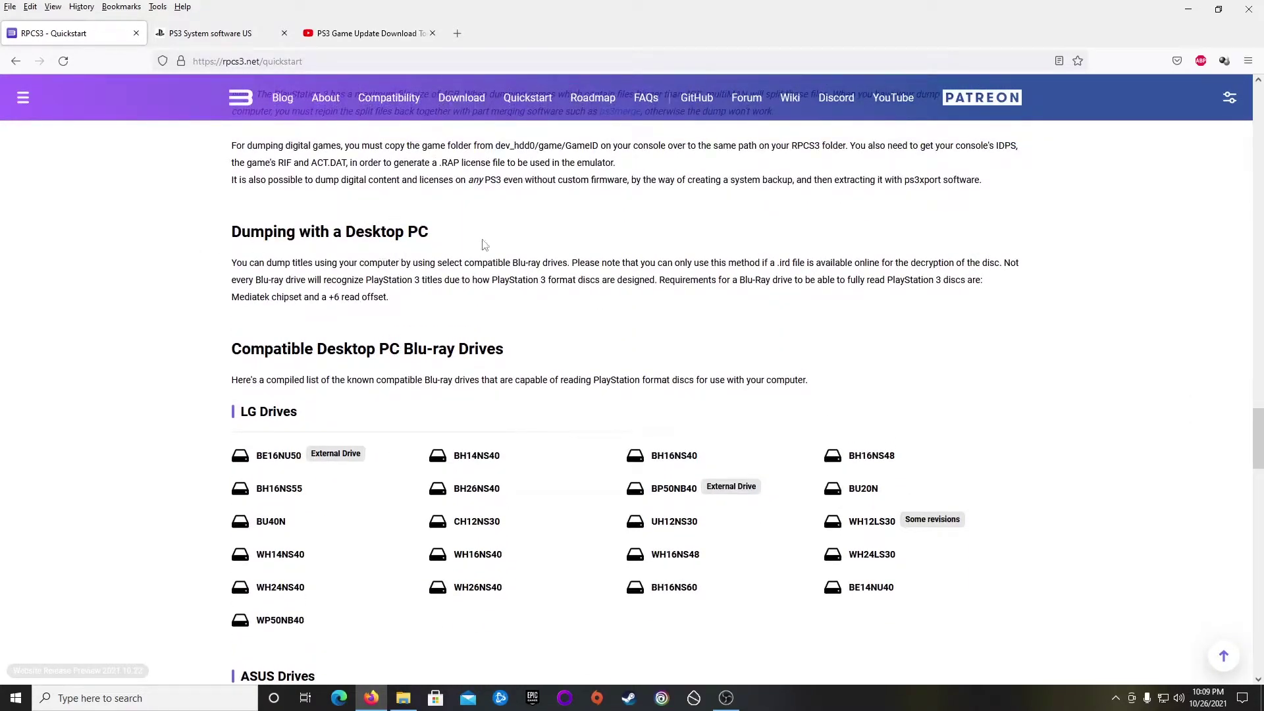
{"action": "scroll", "coordinate": [527, 332], "scroll_direction": "down", "scroll_amount": 2}
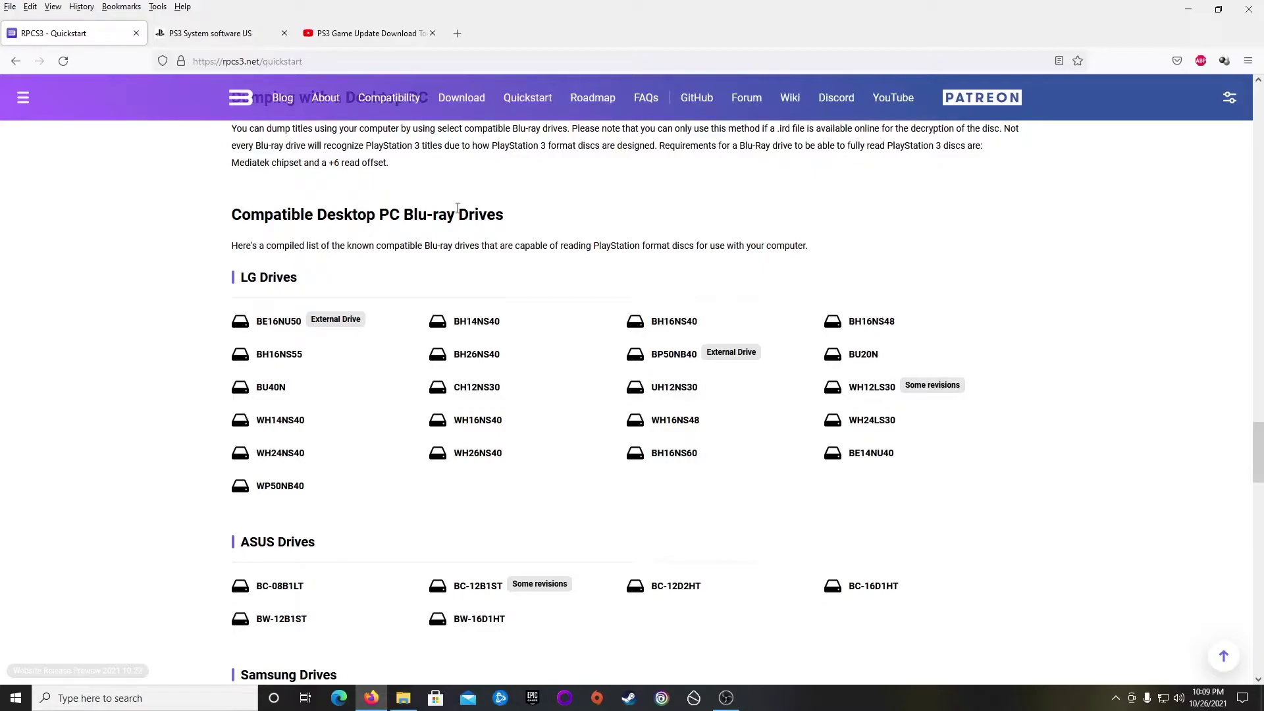
{"action": "scroll", "coordinate": [435, 276], "scroll_direction": "down", "scroll_amount": 2}
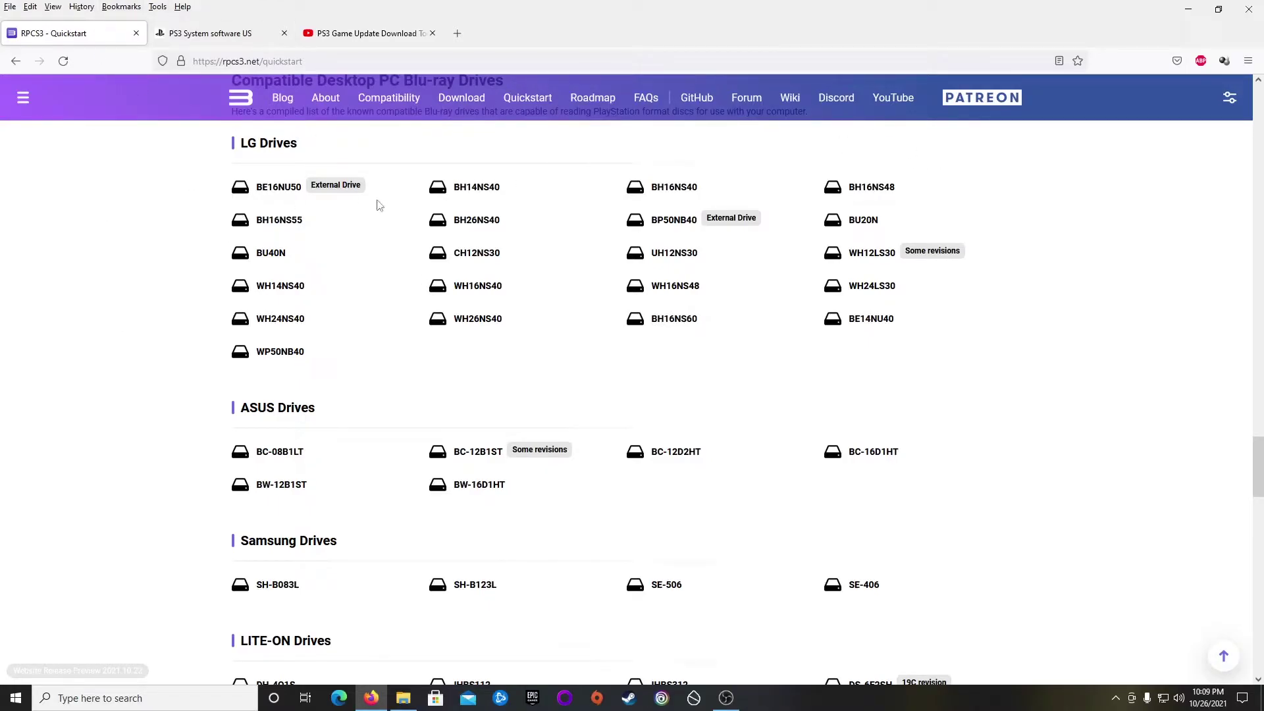
{"action": "scroll", "coordinate": [379, 205], "scroll_direction": "down", "scroll_amount": 10}
{"action": "scroll", "coordinate": [379, 205], "scroll_direction": "up", "scroll_amount": 2}
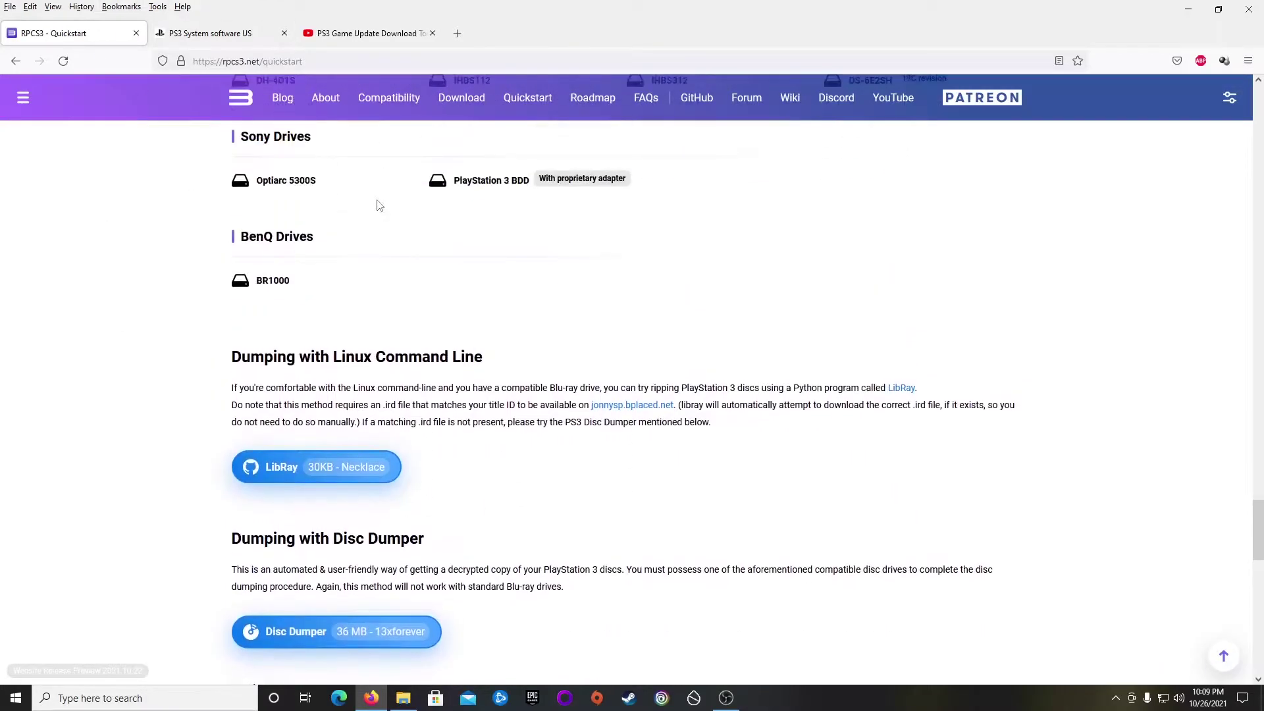
{"action": "scroll", "coordinate": [379, 205], "scroll_direction": "down", "scroll_amount": 2}
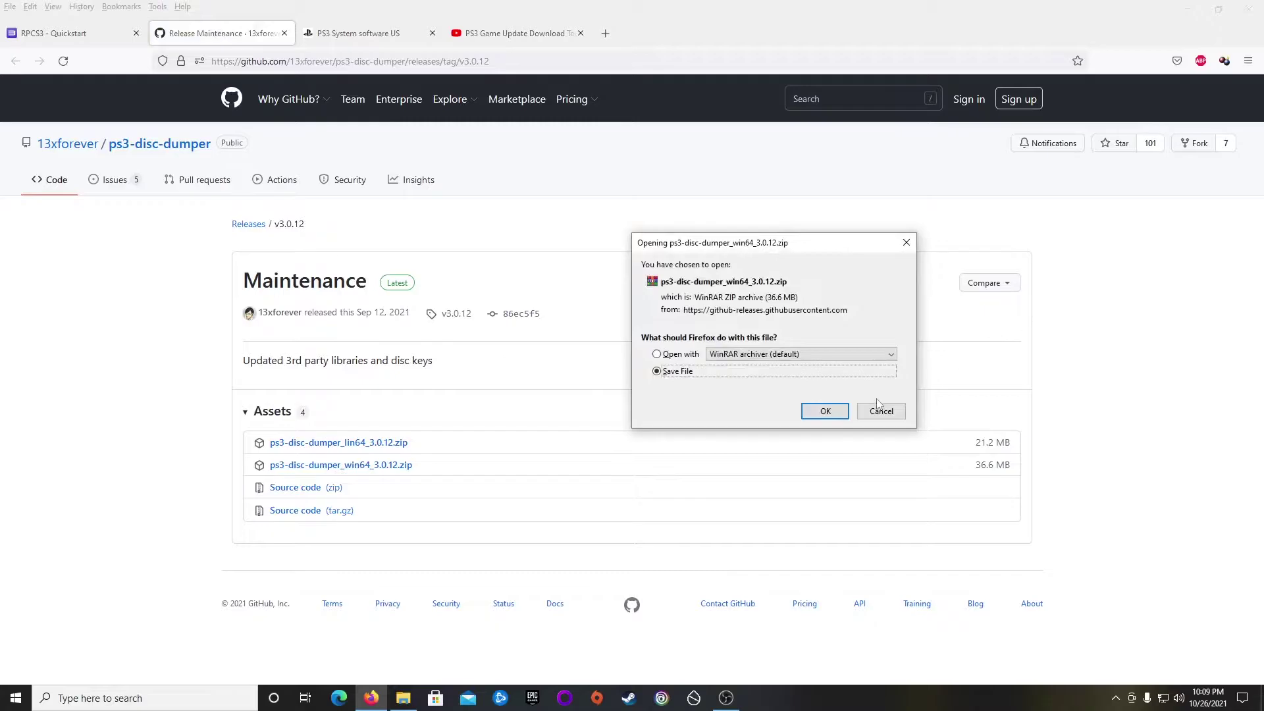
{"action": "left_click", "coordinate": [882, 411]}
Switch to File Explorer, extract the ps3-disc-dumper_win64_3.0.12 archive into a subfolder of the same name, and launch ps3-disc-dumper from it.
{"action": "left_click", "coordinate": [403, 698]}
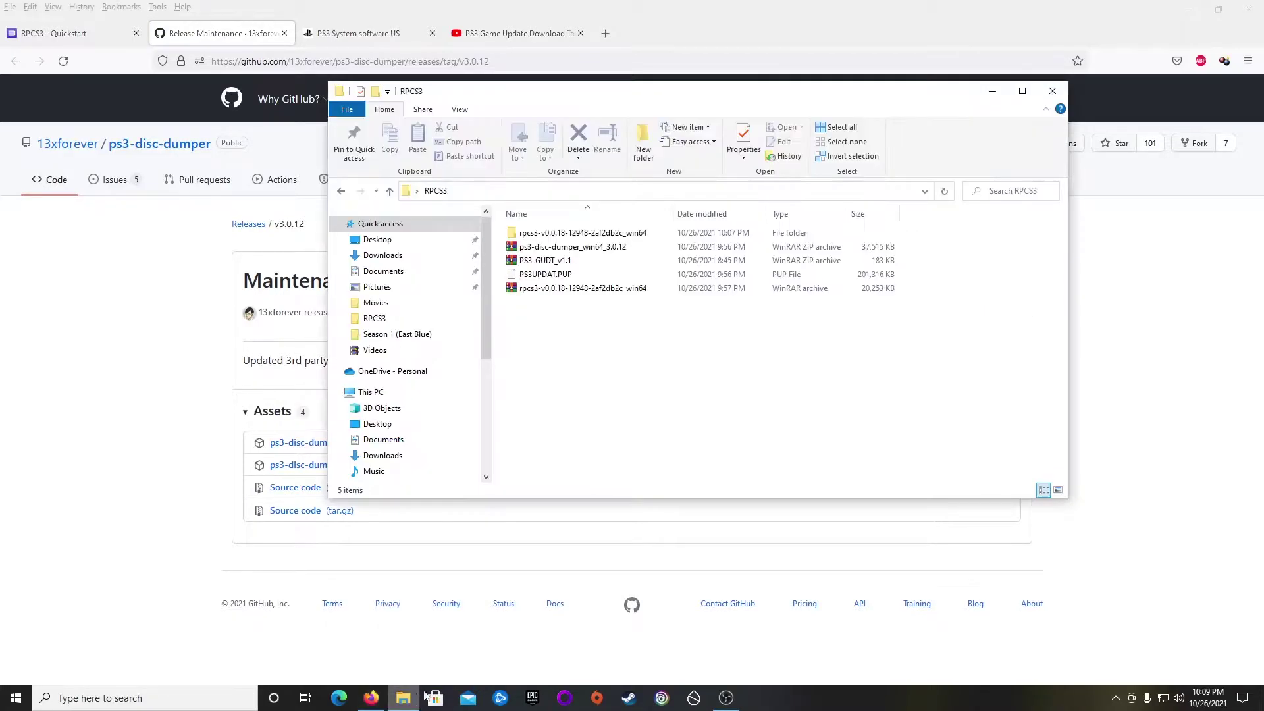
{"action": "left_click", "coordinate": [565, 247]}
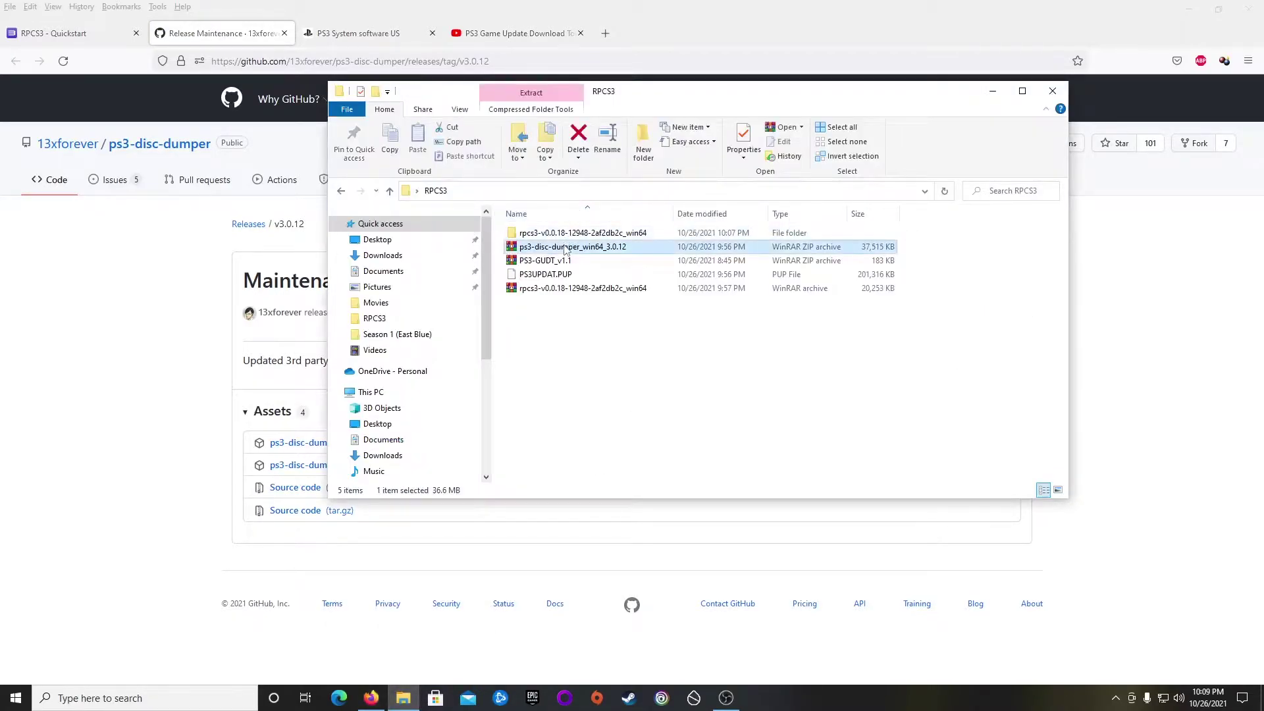
{"action": "right_click", "coordinate": [565, 248]}
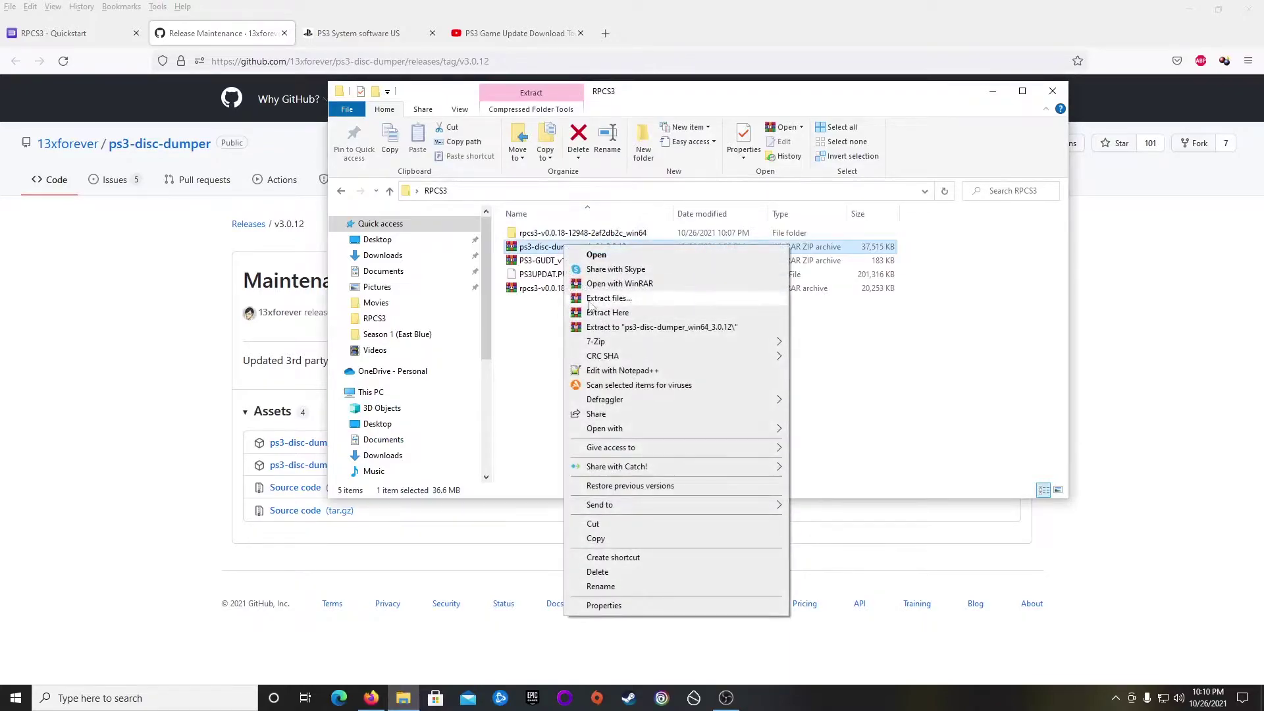
{"action": "left_click", "coordinate": [591, 328]}
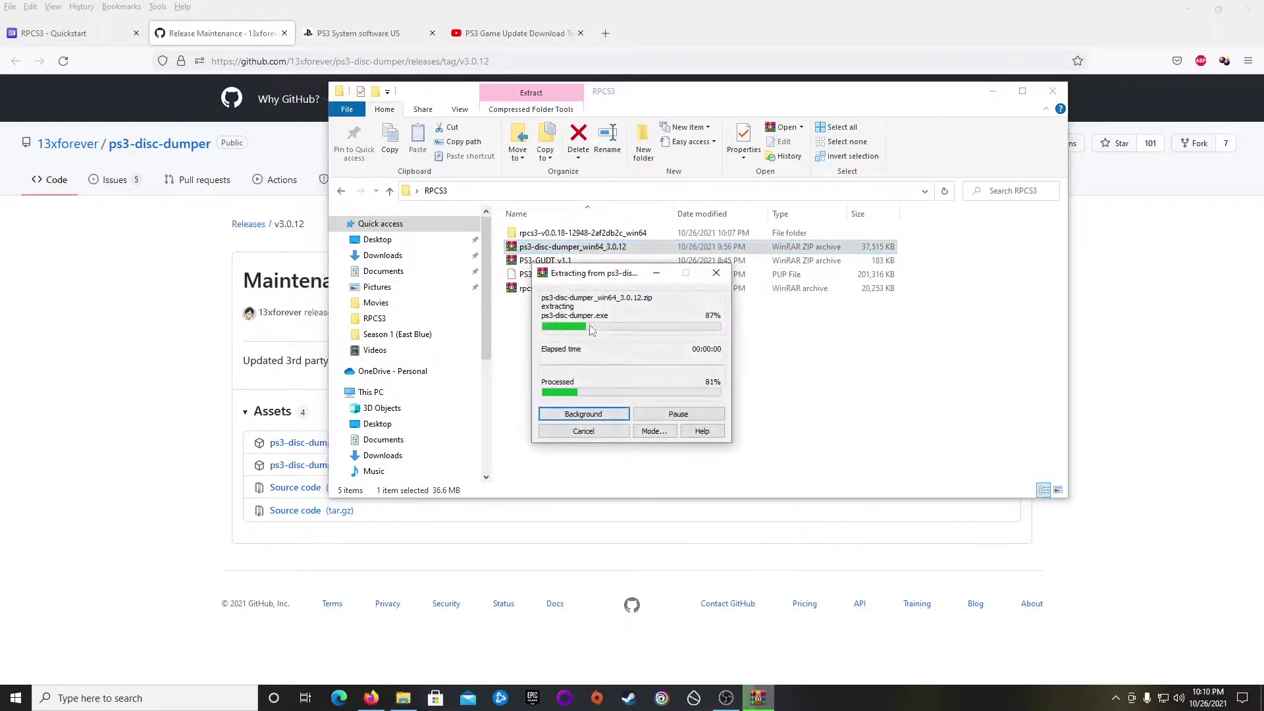
{"action": "double_click", "coordinate": [565, 234]}
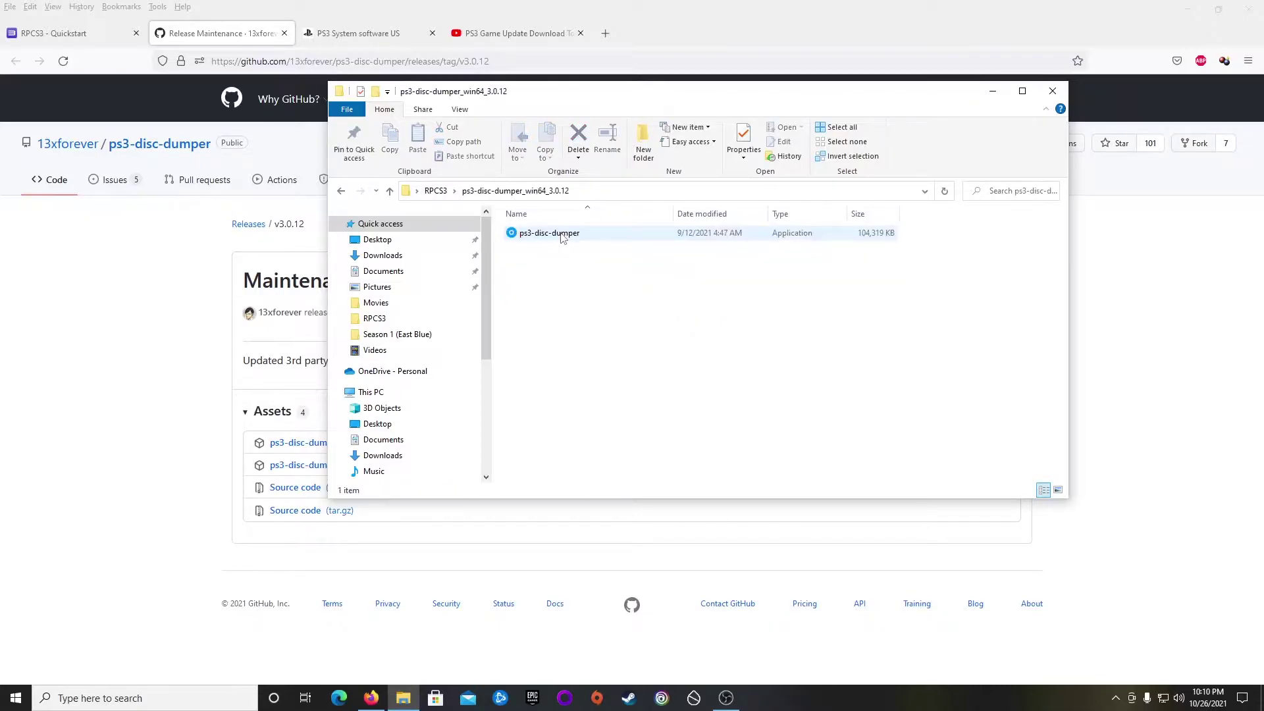
{"action": "double_click", "coordinate": [563, 235]}
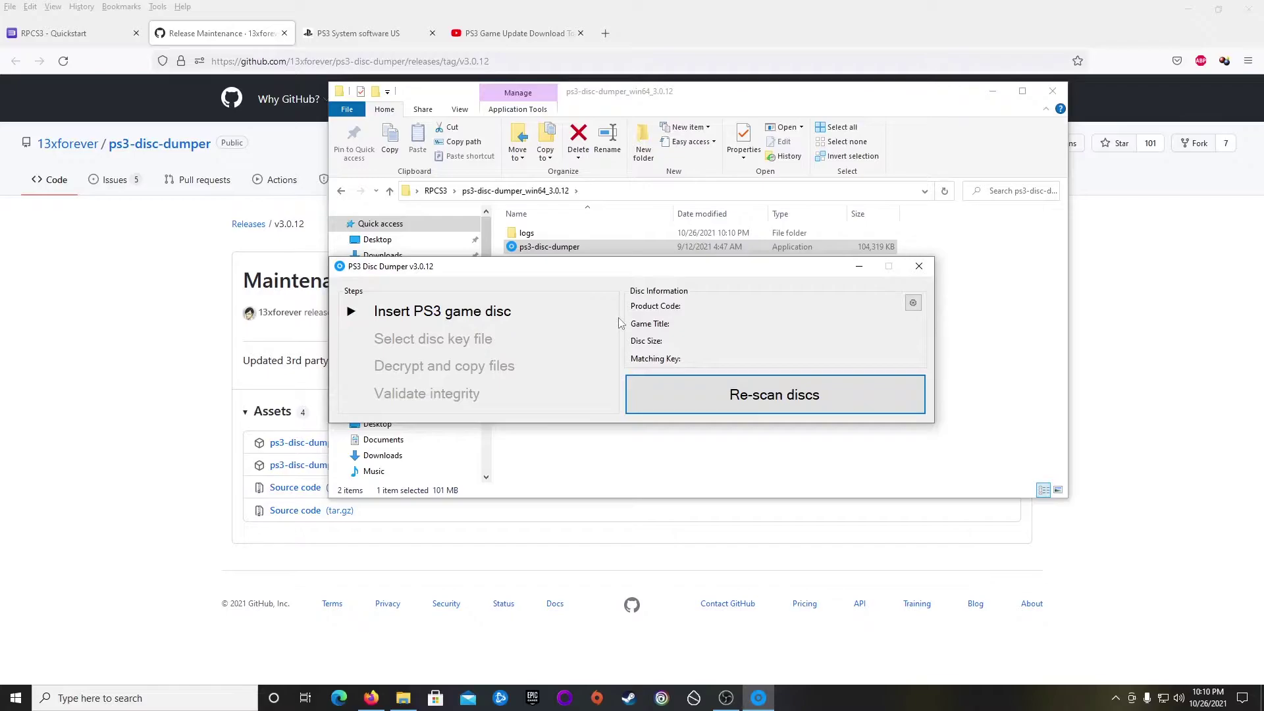
Scan for the inserted PS3 game disc, close the disc's file window, and start decrypting and copying Uncharted: Drake's Fortune.
{"action": "left_click", "coordinate": [727, 394]}
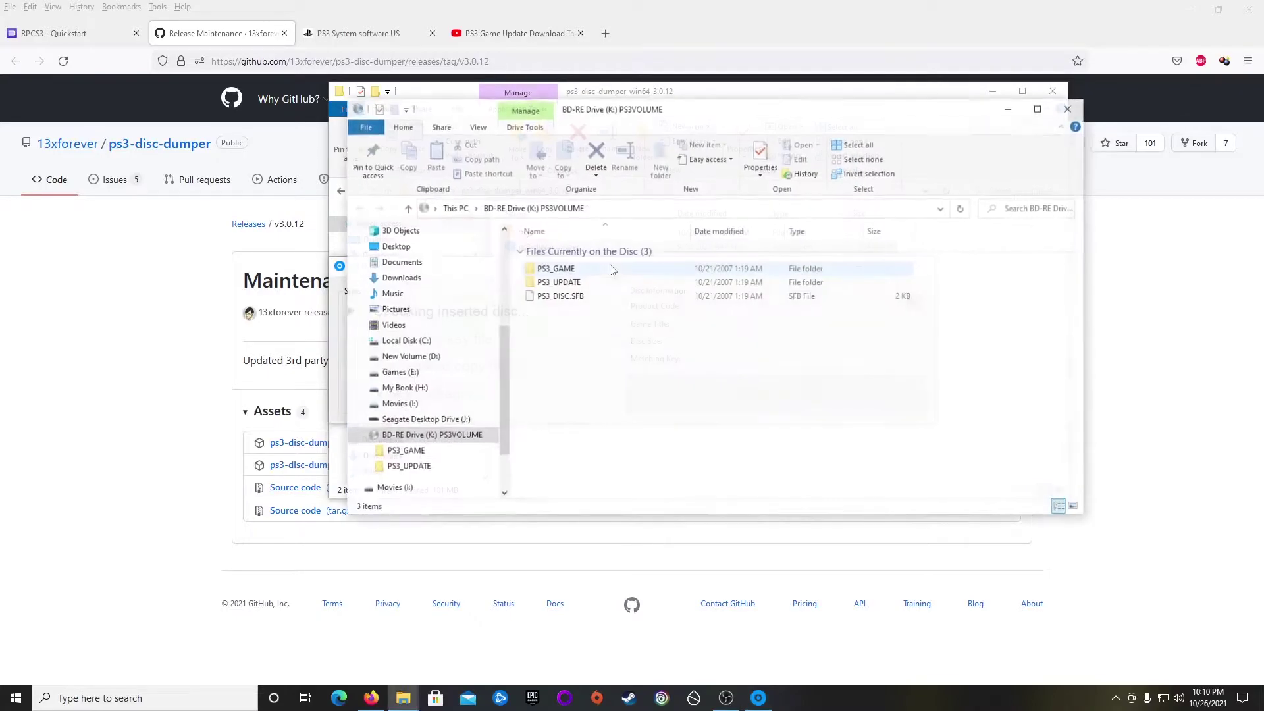
{"action": "left_click", "coordinate": [1061, 111]}
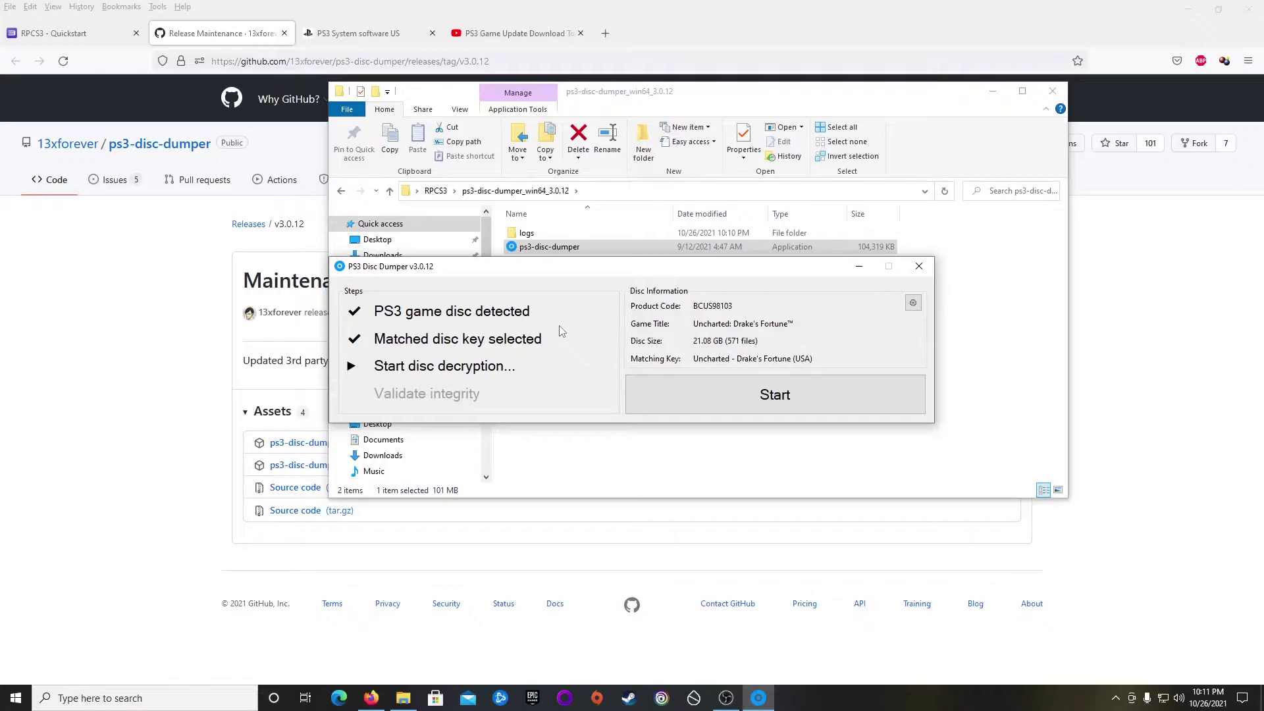
{"action": "left_click", "coordinate": [699, 396]}
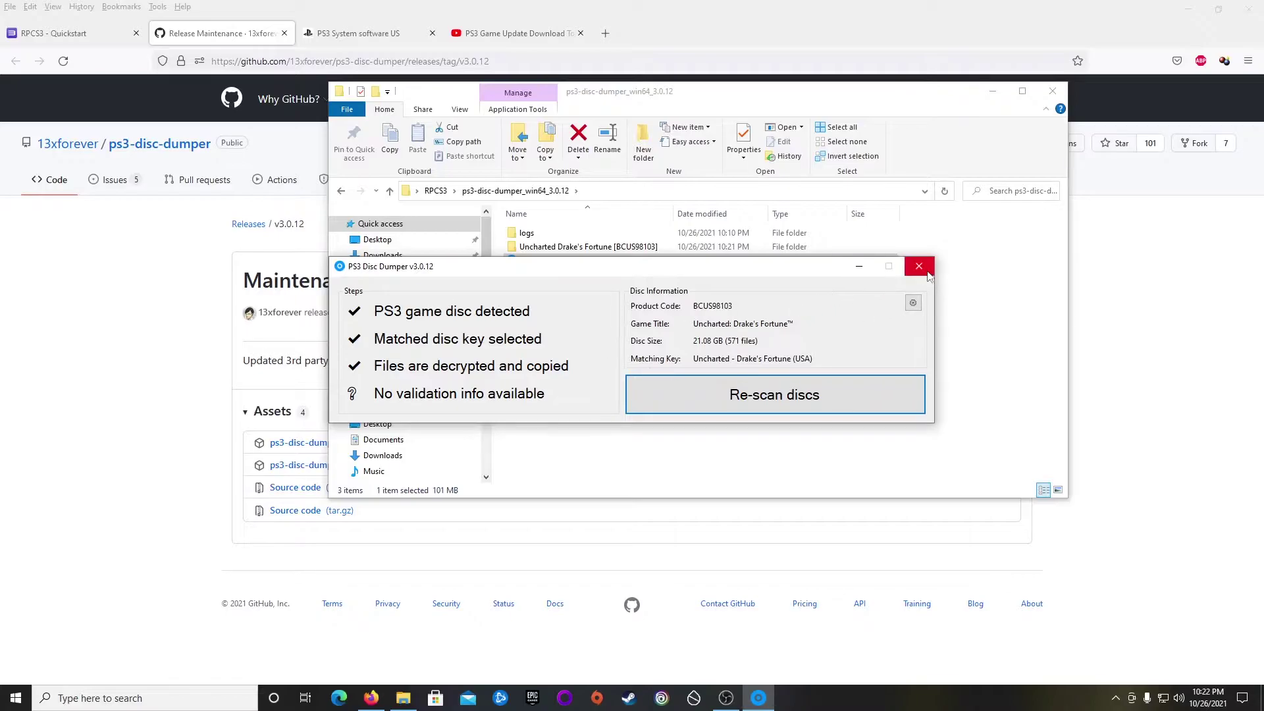
Close PS3 Disc Dumper and move the Uncharted Drake's Fortune [BCUS98103] folder up into the RPCS3 folder, opening that folder.
{"action": "left_click", "coordinate": [919, 266]}
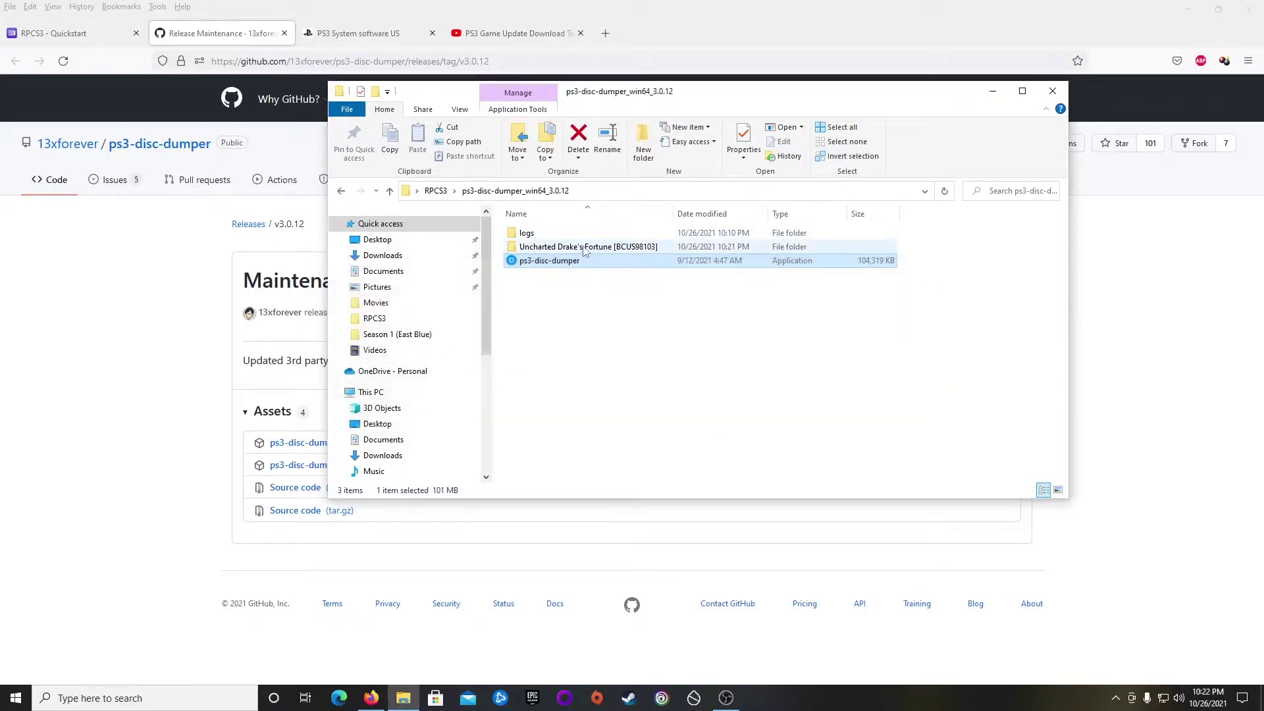
{"action": "left_click_drag", "start_coordinate": [589, 248], "coordinate": [437, 191]}
{"action": "left_click", "coordinate": [436, 190]}
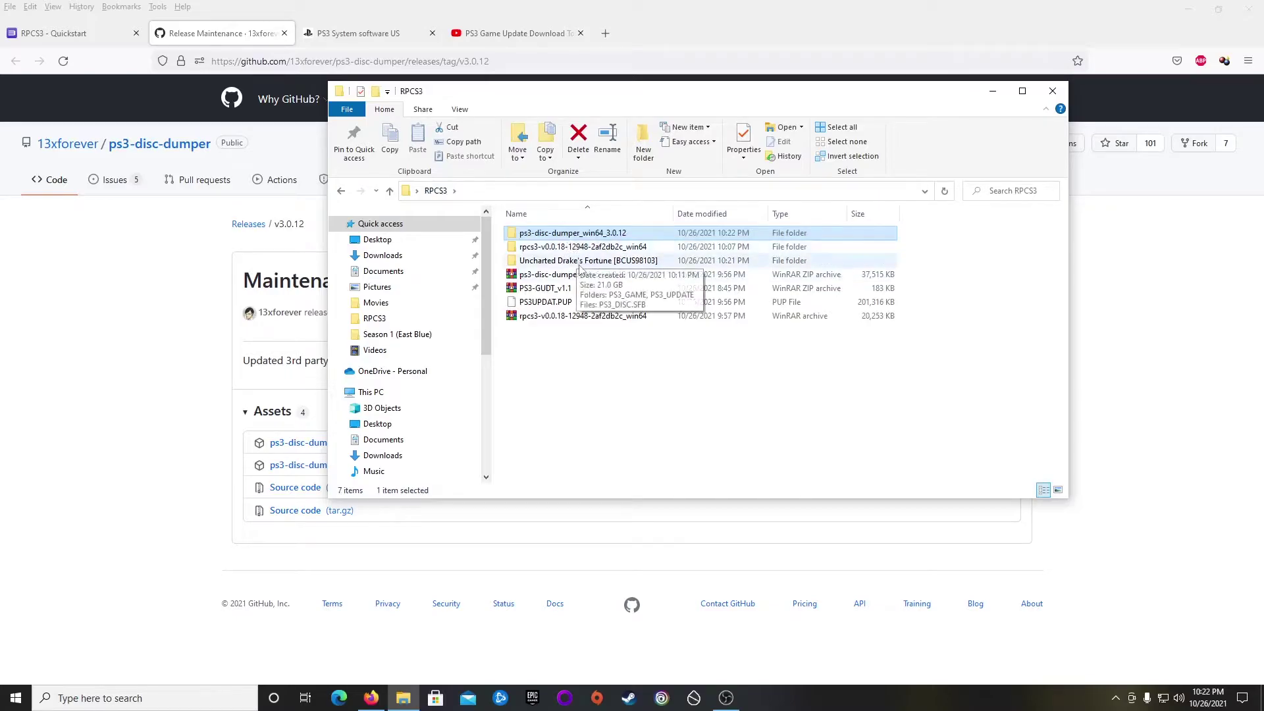
Copy the title ID BCUS98103 from the Uncharted Drake's Fortune folder's name.
{"action": "left_click", "coordinate": [579, 263]}
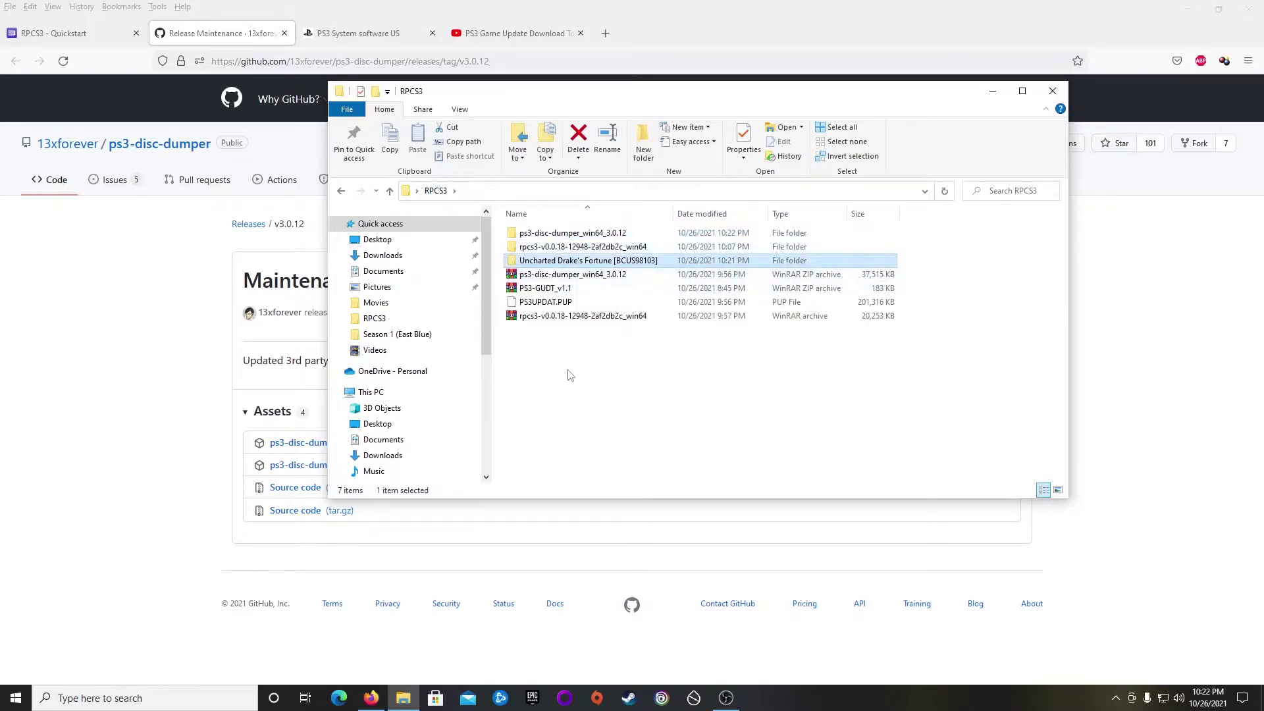
{"action": "right_click", "coordinate": [632, 263]}
{"action": "left_click", "coordinate": [662, 655]}
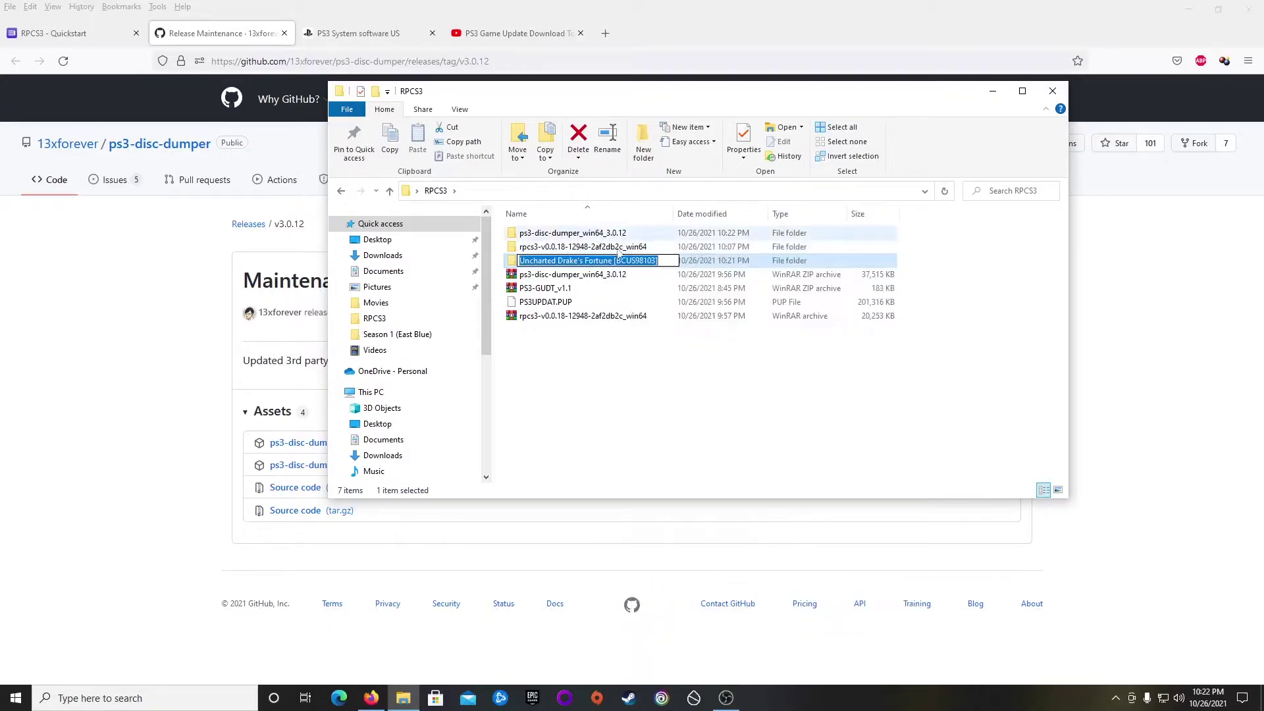
{"action": "left_click_drag", "start_coordinate": [616, 261], "coordinate": [651, 261]}
{"action": "right_click", "coordinate": [636, 265]}
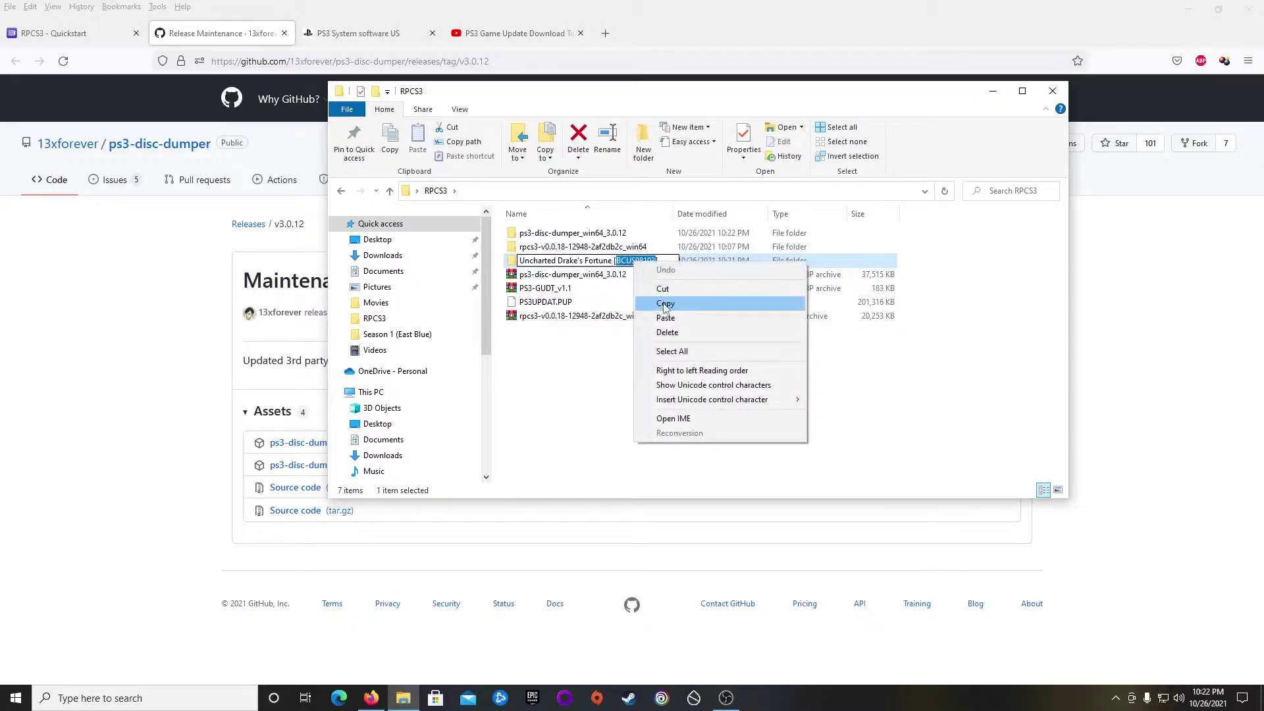
{"action": "left_click", "coordinate": [667, 303]}
Visit the PS3 Game Update Download Tool video page, bring up the PS3-GUDT_v1.1.zip download prompt, dismiss it without saving, and return to the RPCS3 folder.
{"action": "left_click", "coordinate": [534, 291]}
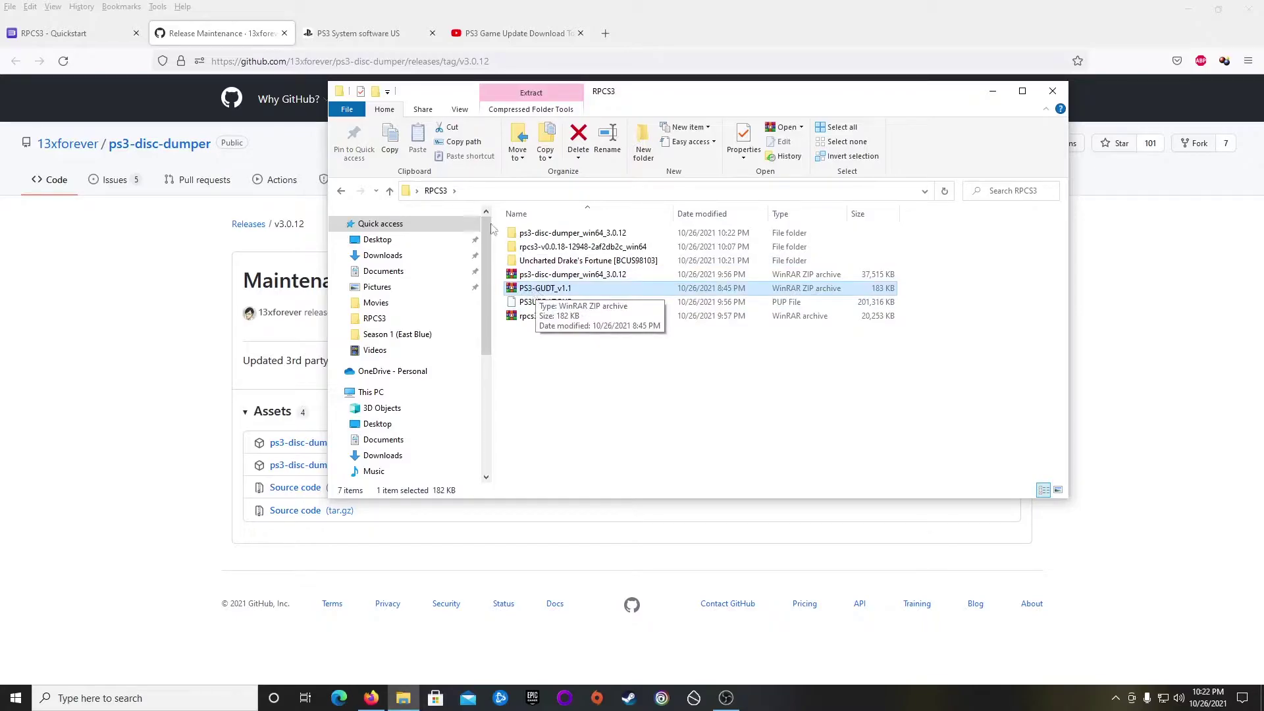
{"action": "left_click", "coordinate": [530, 41]}
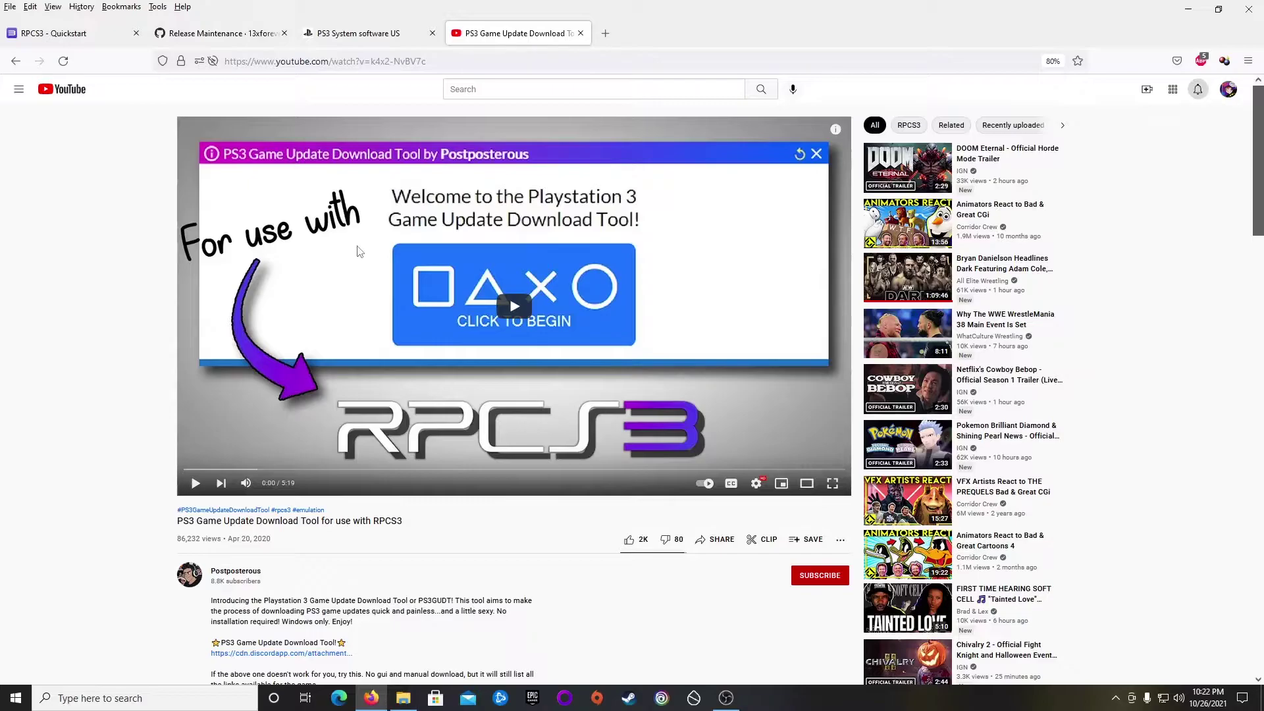
{"action": "scroll", "coordinate": [361, 251], "scroll_direction": "down", "scroll_amount": 5}
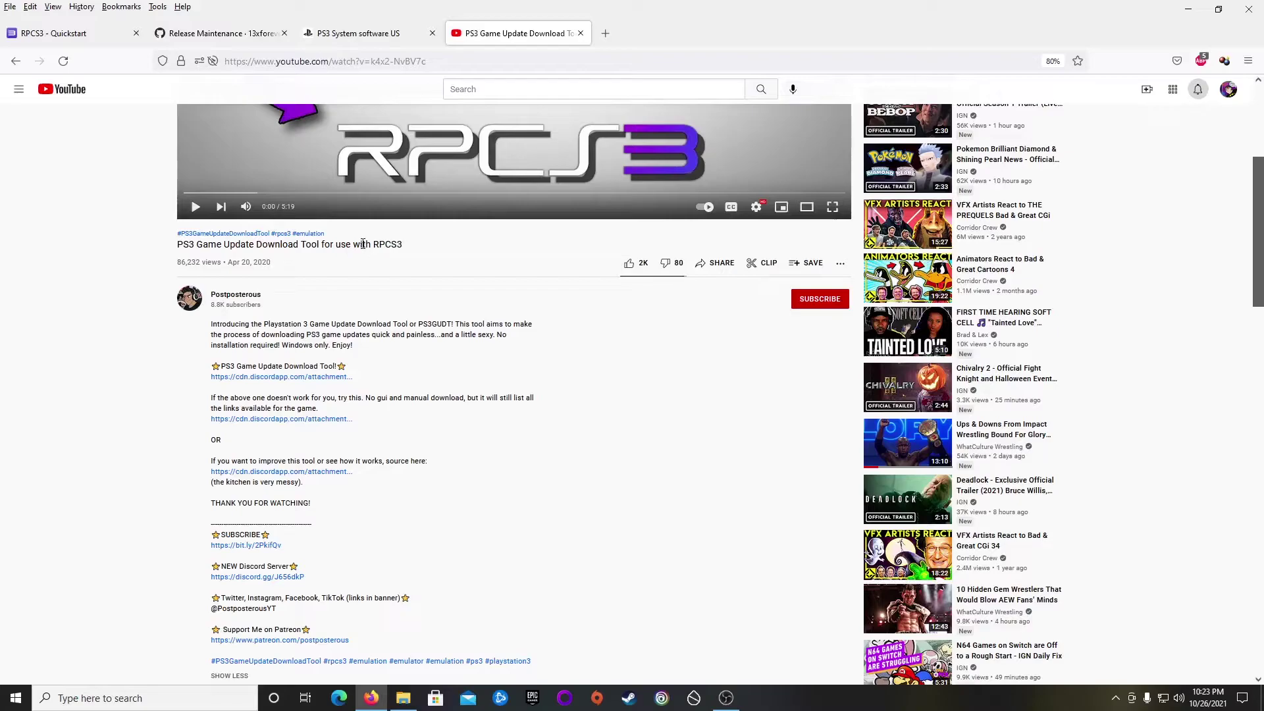
{"action": "left_click", "coordinate": [308, 380]}
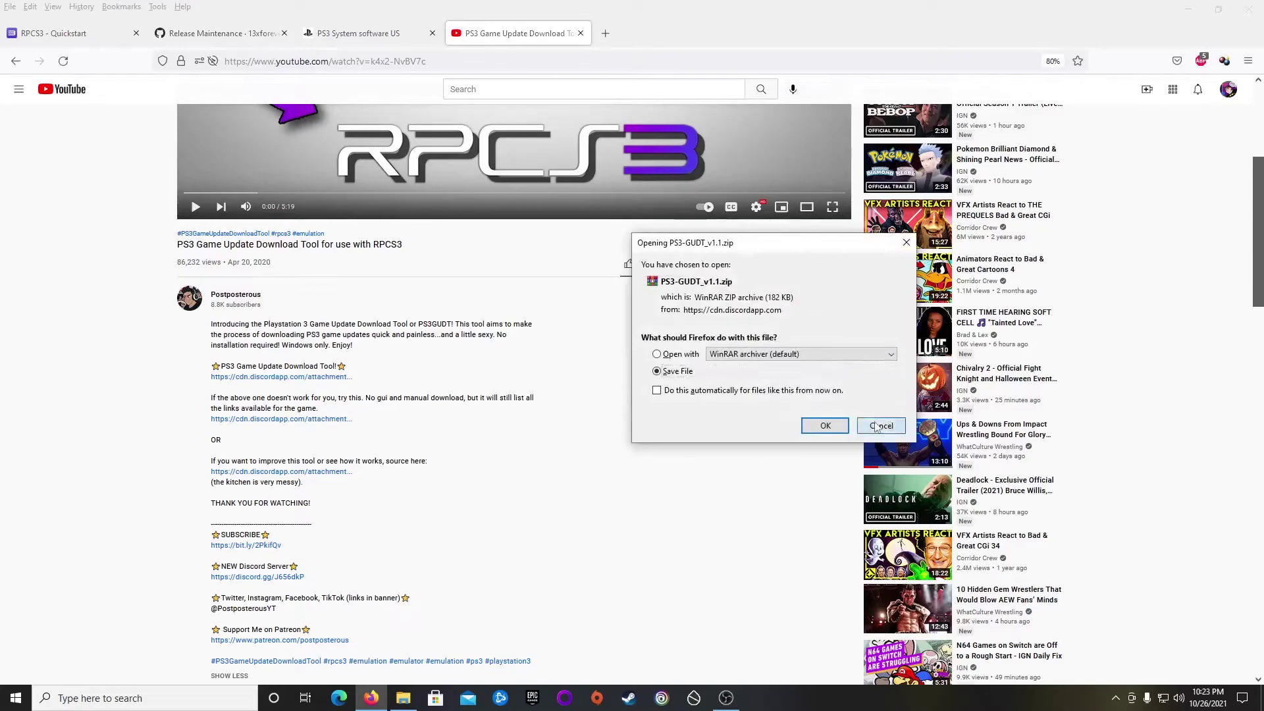
{"action": "left_click", "coordinate": [878, 427]}
{"action": "left_click", "coordinate": [403, 698]}
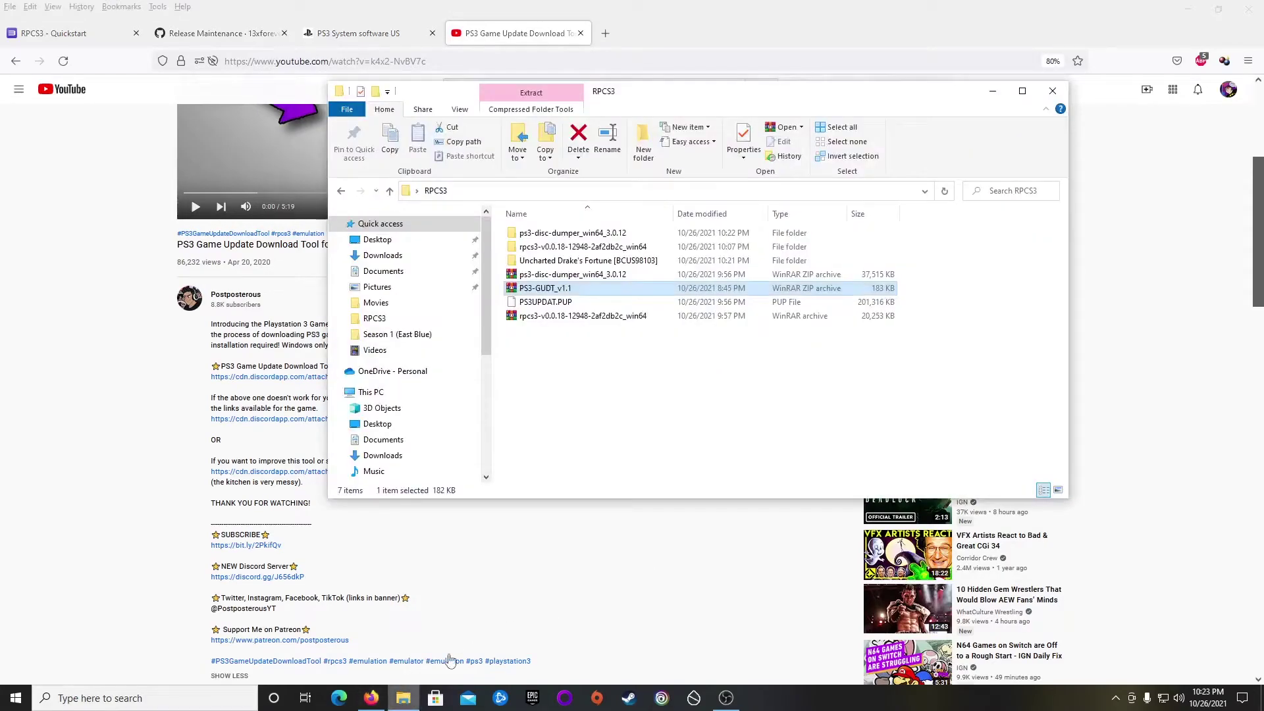
Extract the PS3-GUDT_v1.1 archive into its own folder and launch the PS3-GUDT_v1.1 application inside it.
{"action": "right_click", "coordinate": [539, 290]}
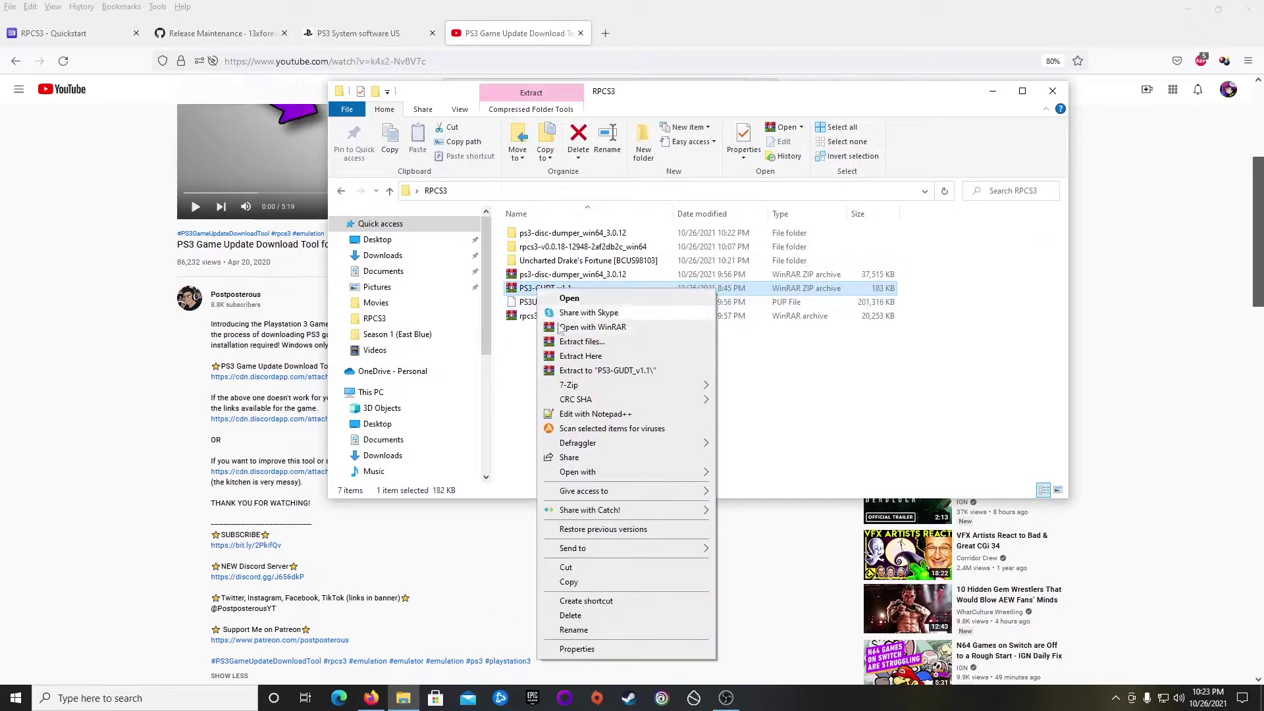
{"action": "left_click", "coordinate": [563, 372]}
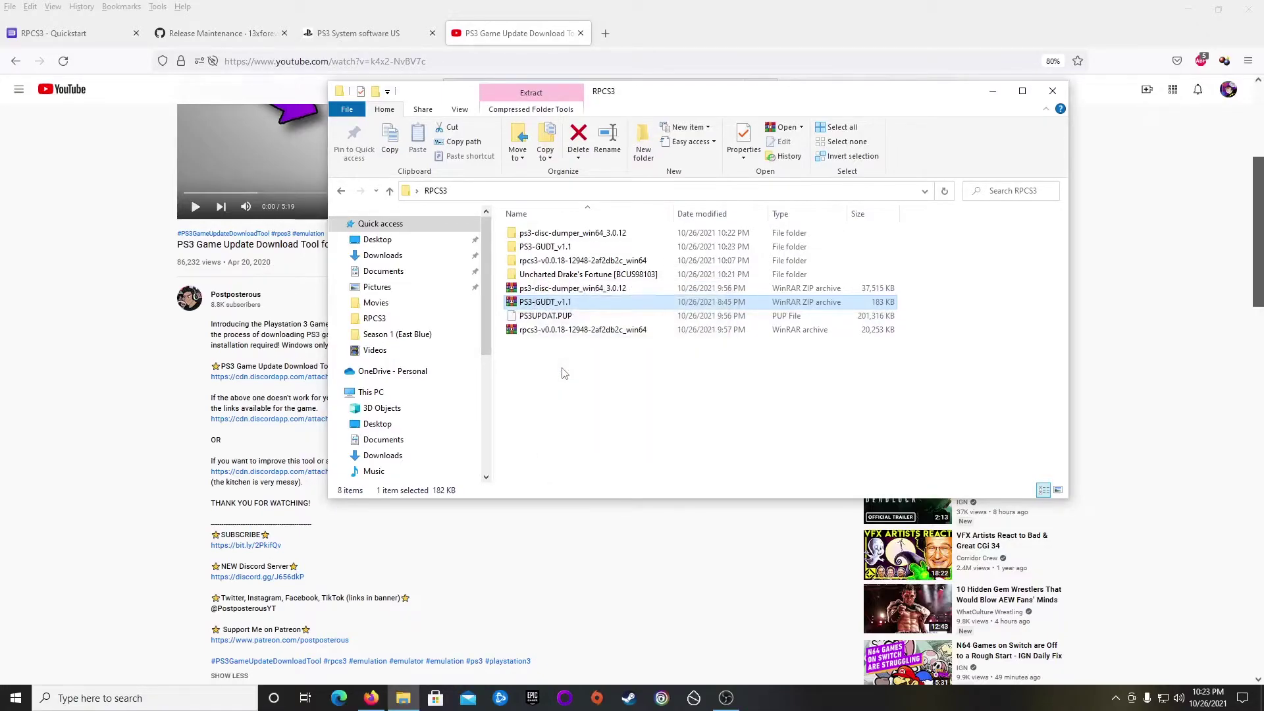
{"action": "double_click", "coordinate": [543, 248]}
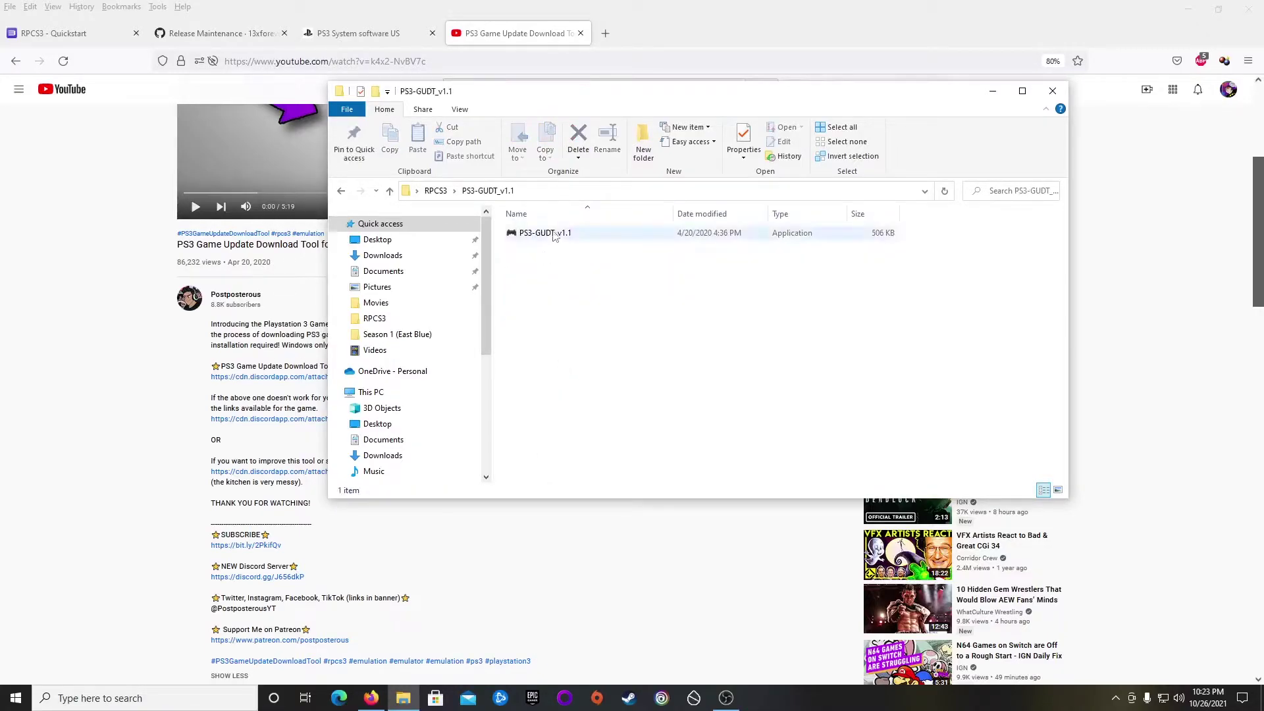
{"action": "double_click", "coordinate": [555, 234]}
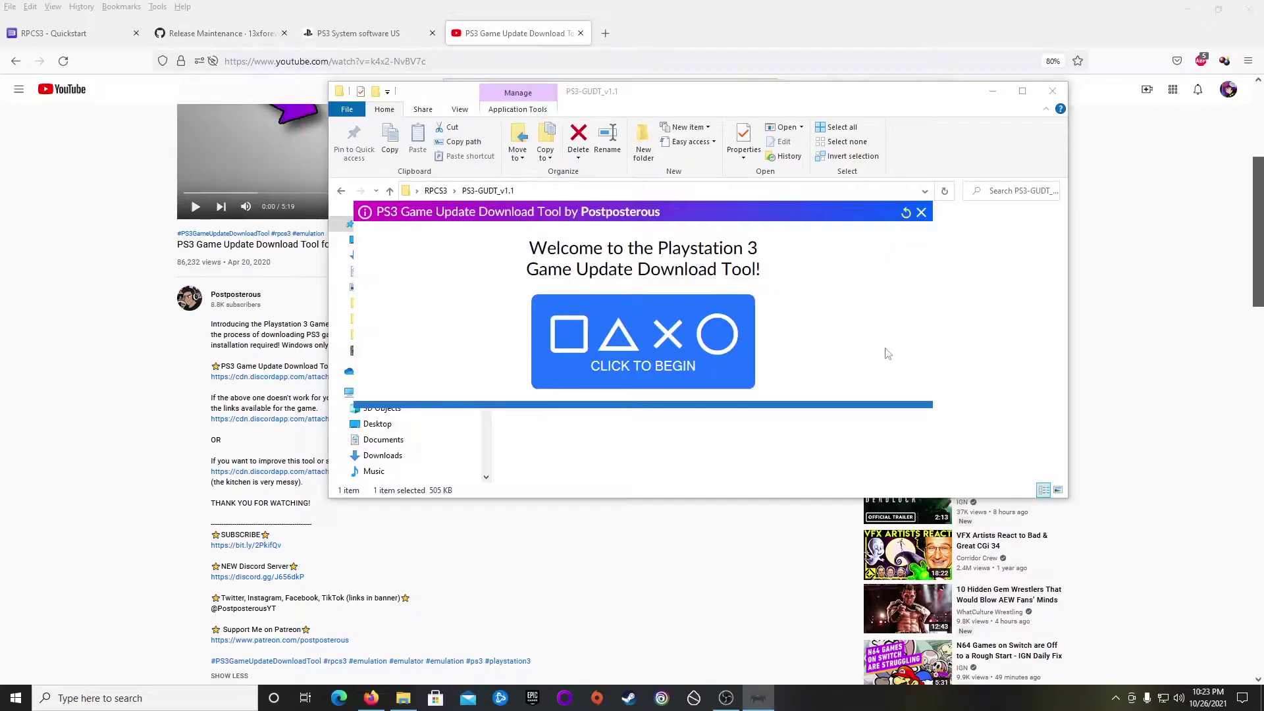
Look up the pasted game serial BCUS98103 in the update tool and download its updates to C:\PS3 Game Update Downloads.
{"action": "left_click", "coordinate": [637, 359]}
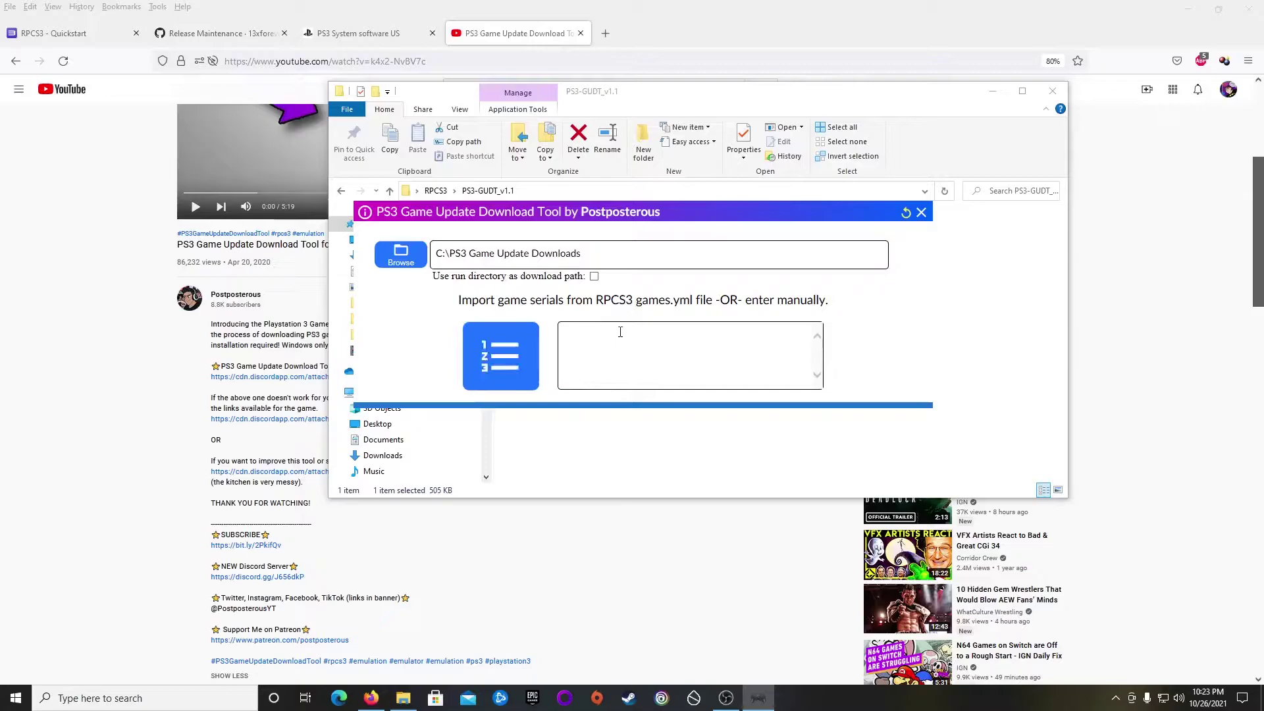
{"action": "right_click", "coordinate": [620, 332]}
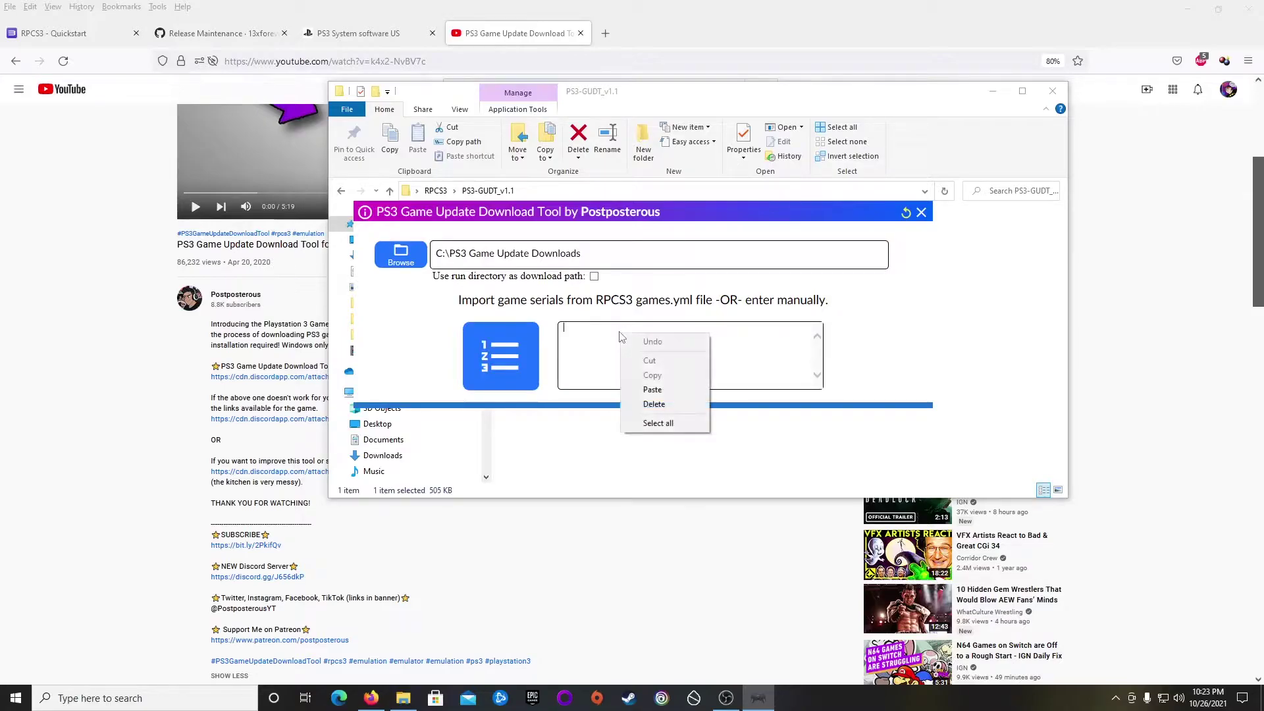
{"action": "left_click", "coordinate": [653, 390]}
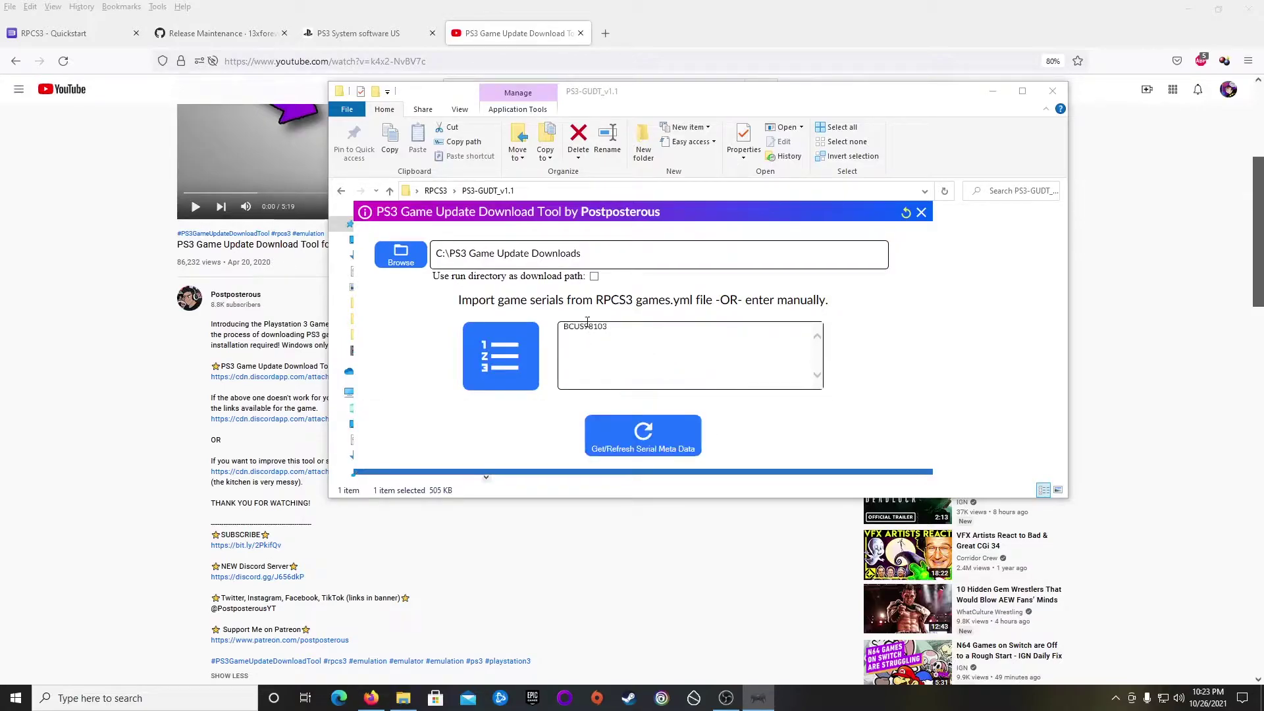
{"action": "left_click", "coordinate": [636, 442]}
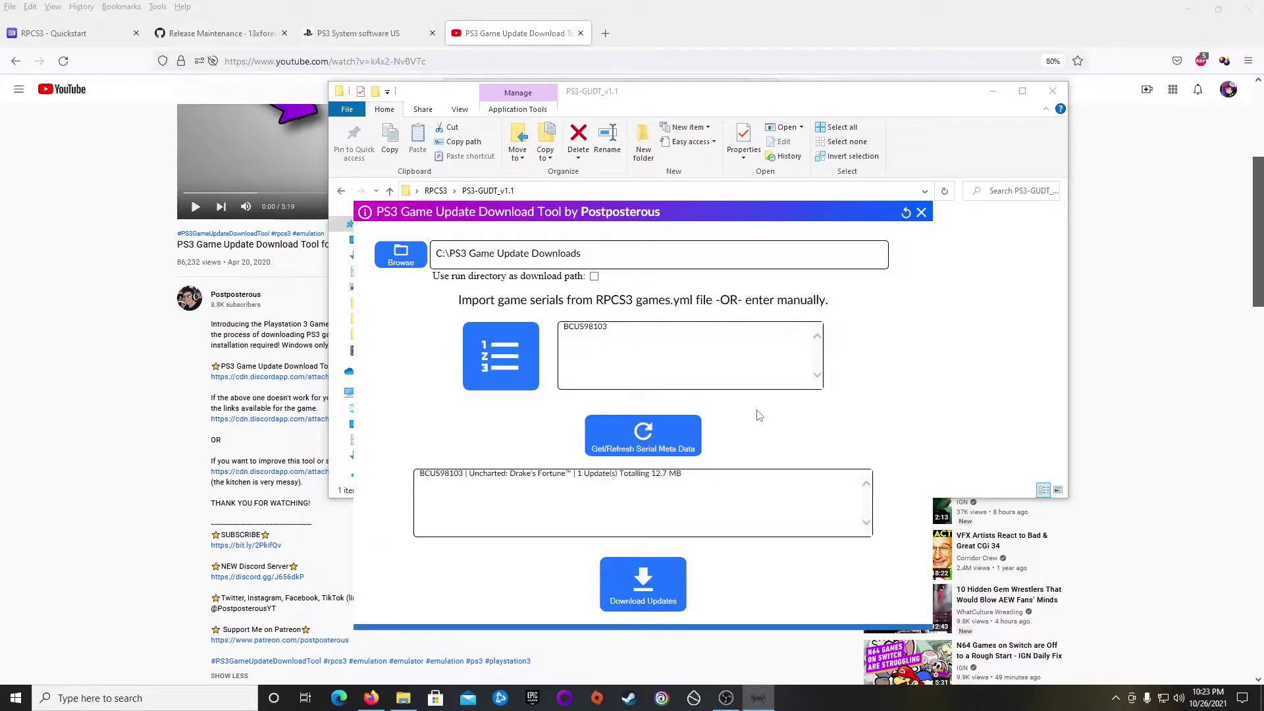
{"action": "left_click", "coordinate": [649, 582]}
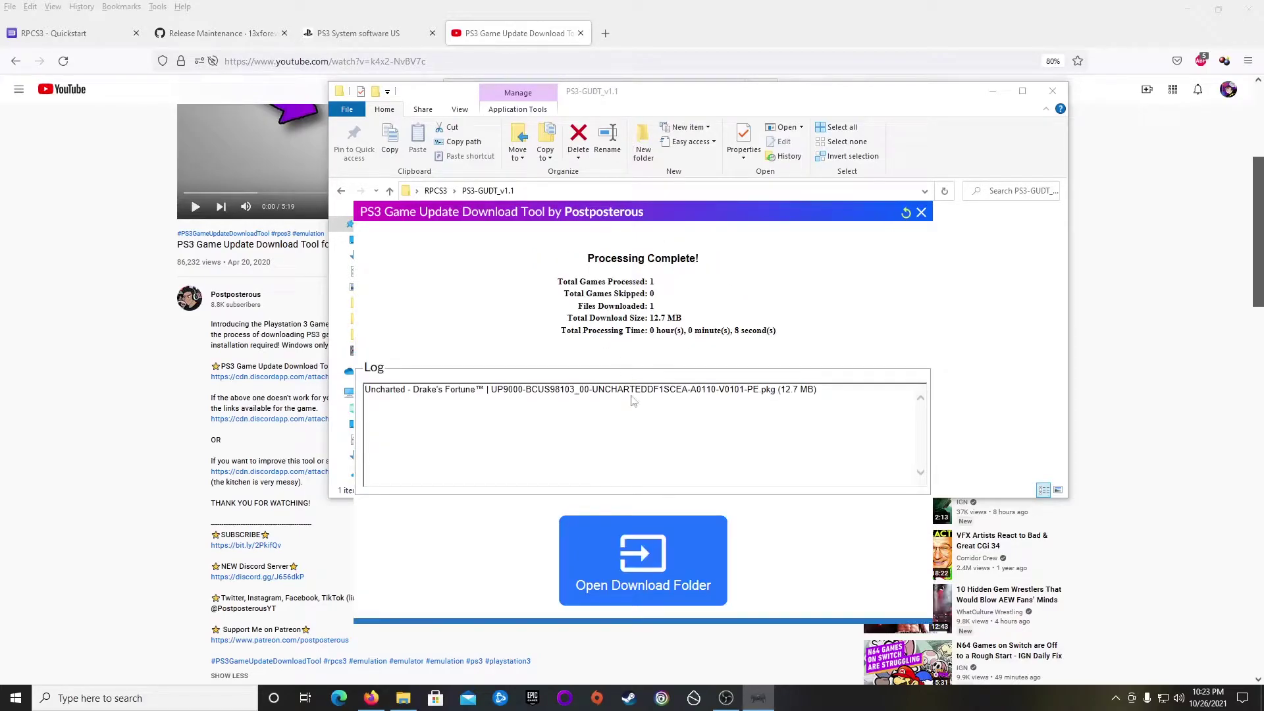
Move the Uncharted - Drake's Fortune update folder from PS3 Game Update Downloads into the RPCS3 folder and close the emptied downloads window.
{"action": "left_click", "coordinate": [648, 579]}
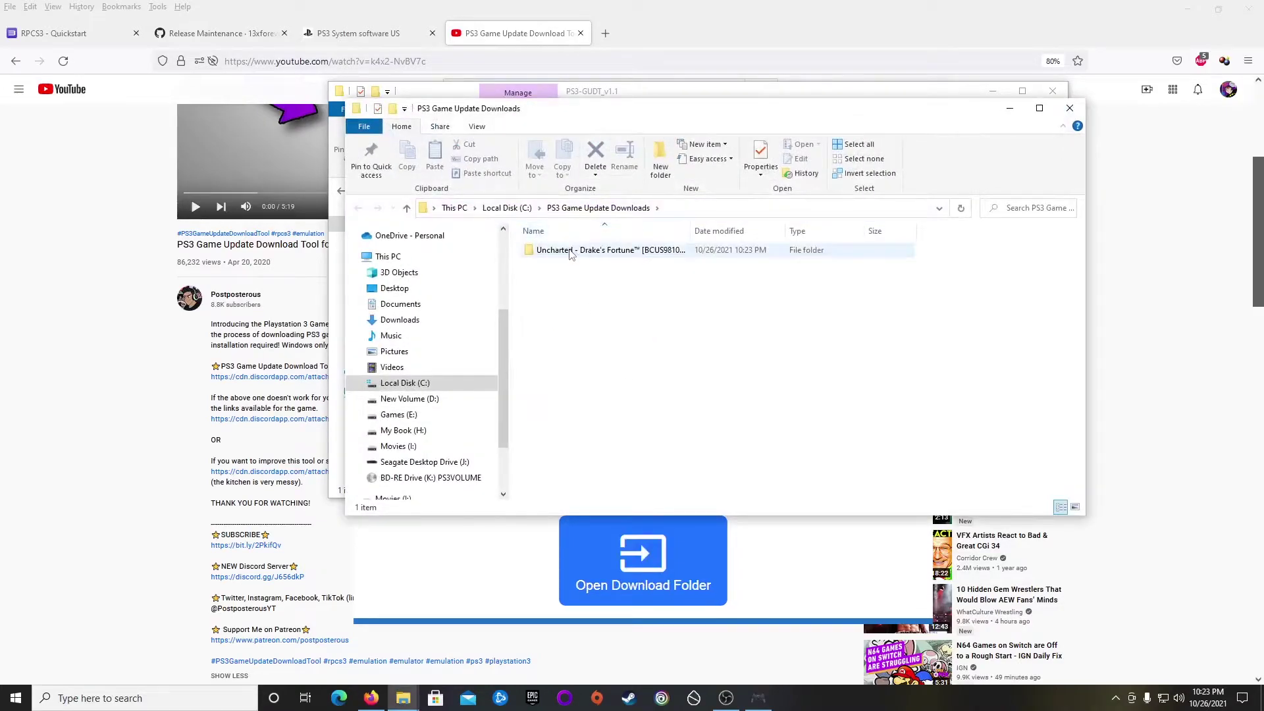
{"action": "left_click_drag", "start_coordinate": [604, 120], "coordinate": [617, 252]}
{"action": "left_click", "coordinate": [471, 94]}
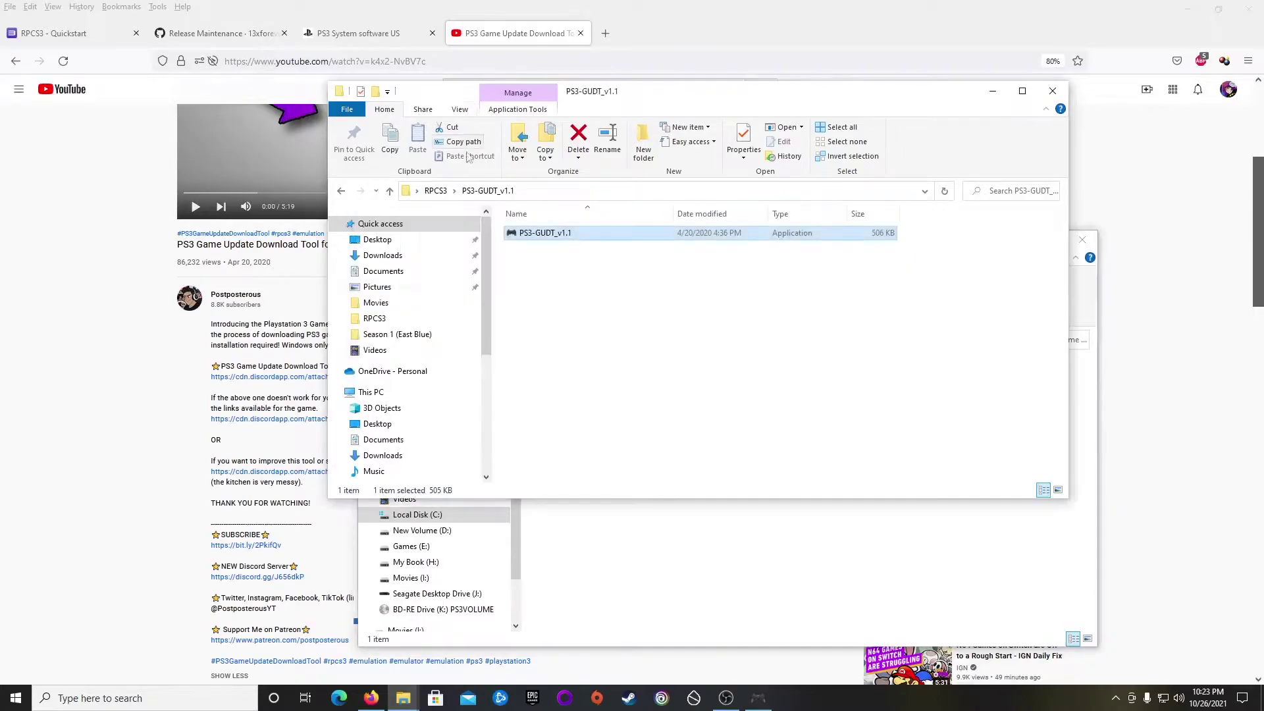
{"action": "left_click", "coordinate": [445, 195]}
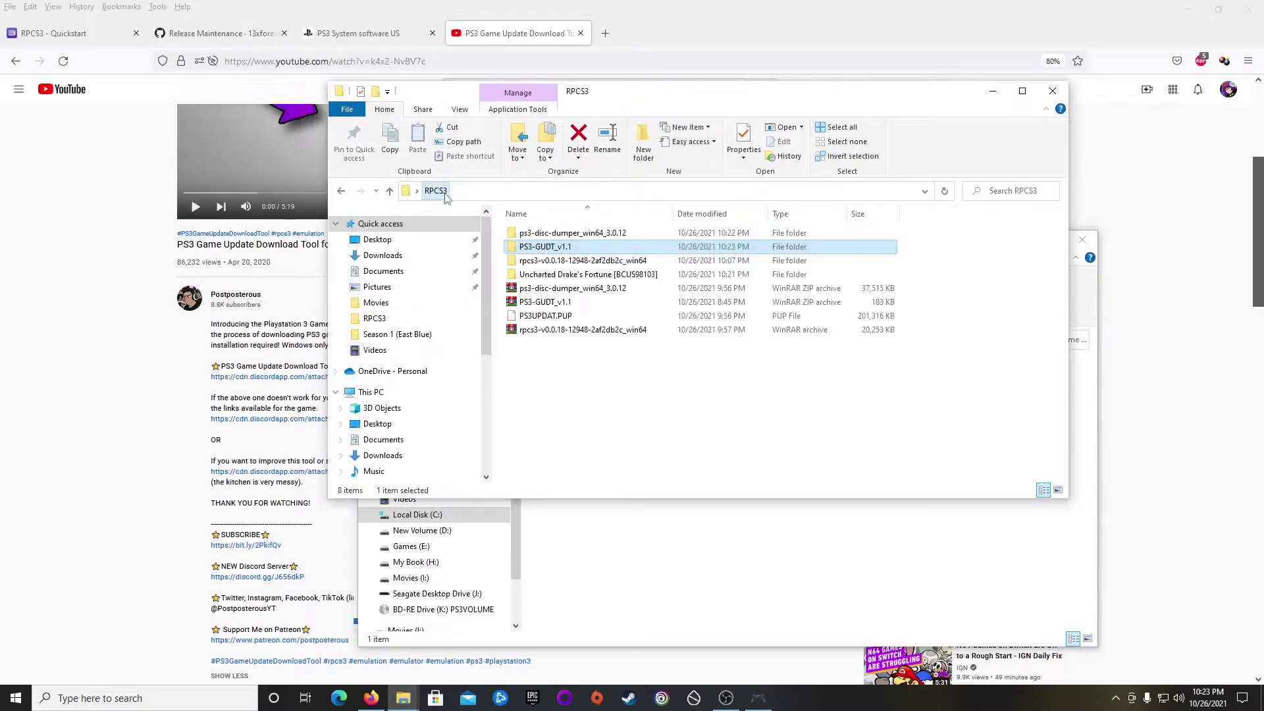
{"action": "left_click", "coordinate": [832, 562]}
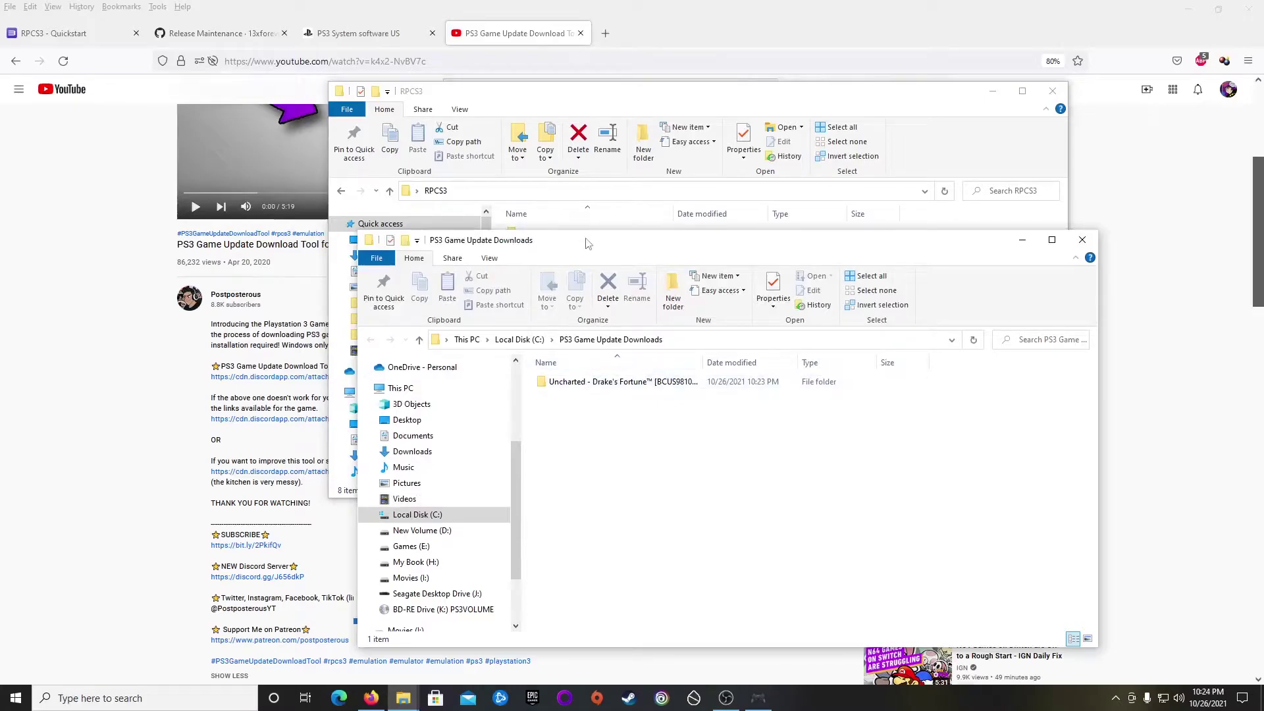
{"action": "left_click_drag", "start_coordinate": [580, 382], "coordinate": [464, 201]}
{"action": "left_click", "coordinate": [592, 396]}
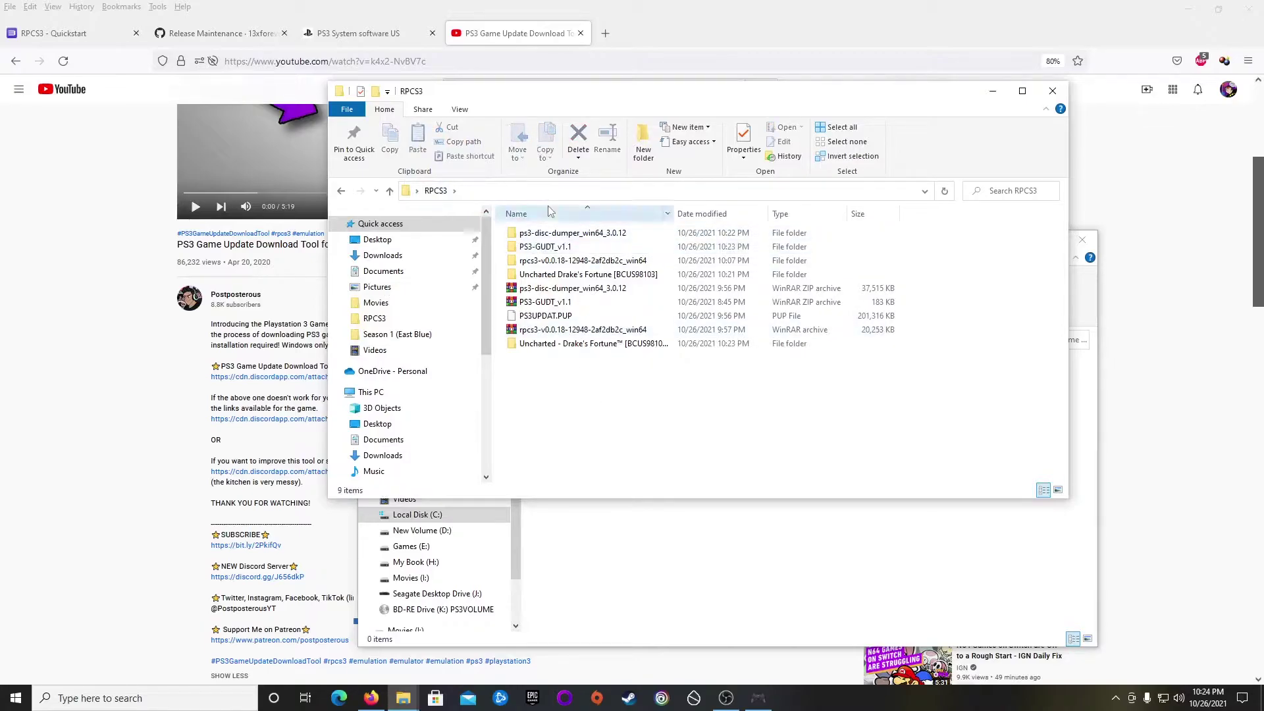
{"action": "left_click", "coordinate": [440, 192]}
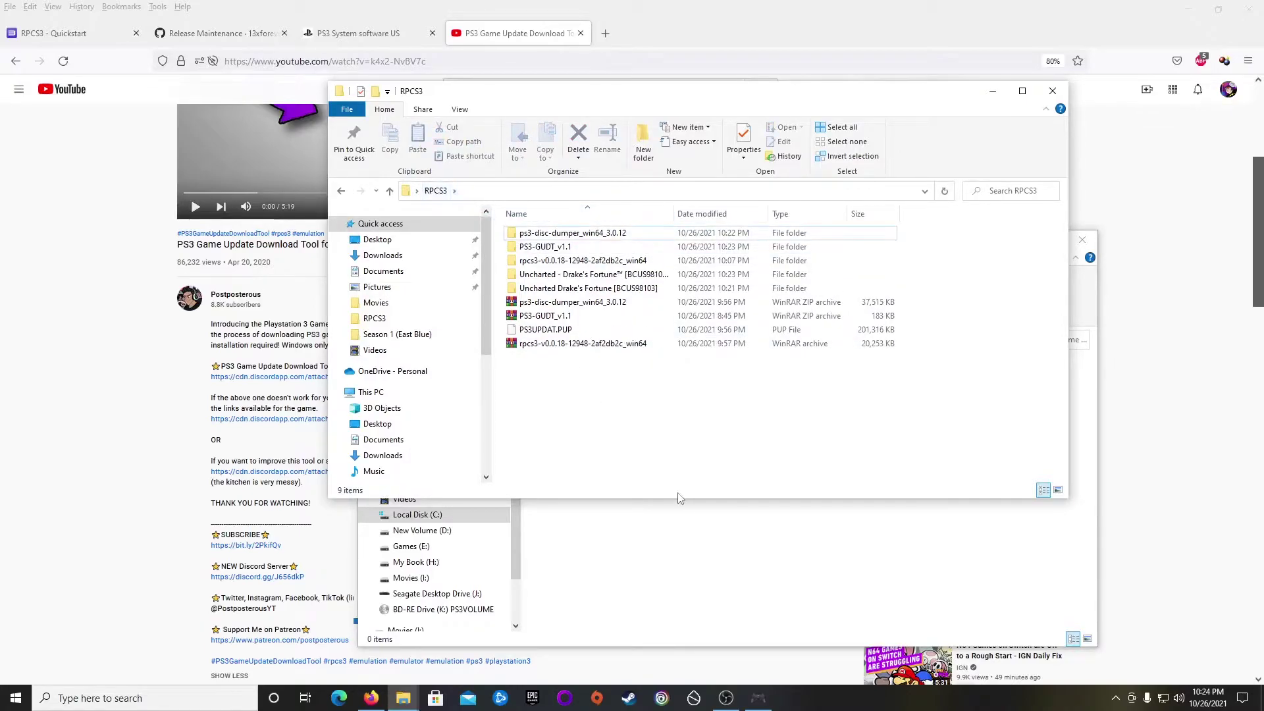
{"action": "left_click", "coordinate": [756, 599]}
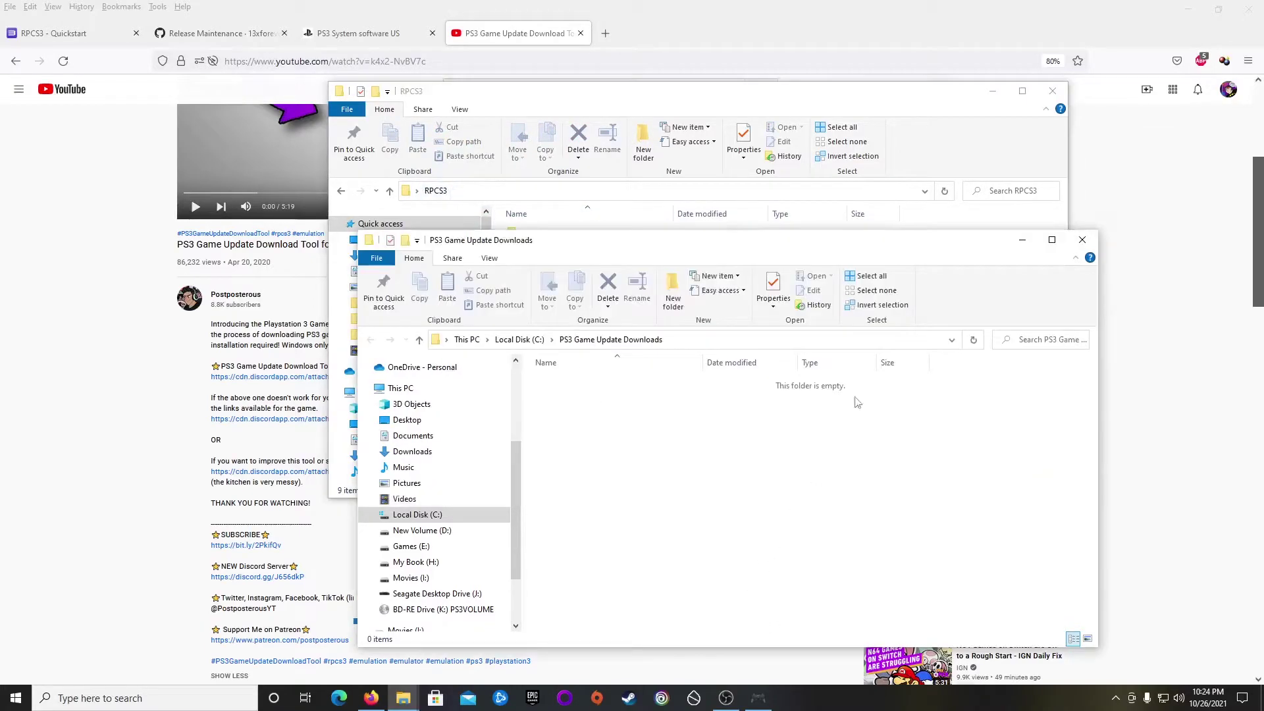
{"action": "left_click", "coordinate": [1082, 240]}
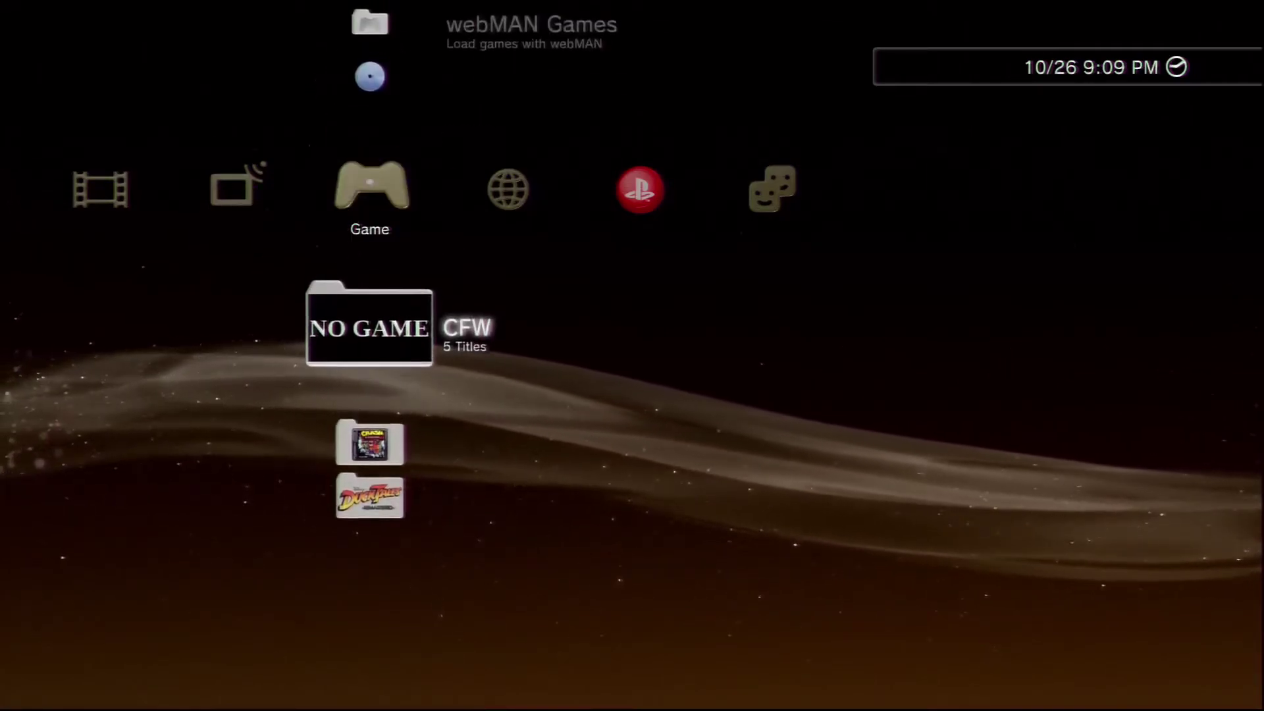
On the PS3, browse the Game column to the CFW folder, open it and start the mmCM game manager.
{"action": "key", "text": "Up"}
{"action": "key", "text": "Up"}
{"action": "key", "text": "Up"}
{"action": "key", "text": "Down"}
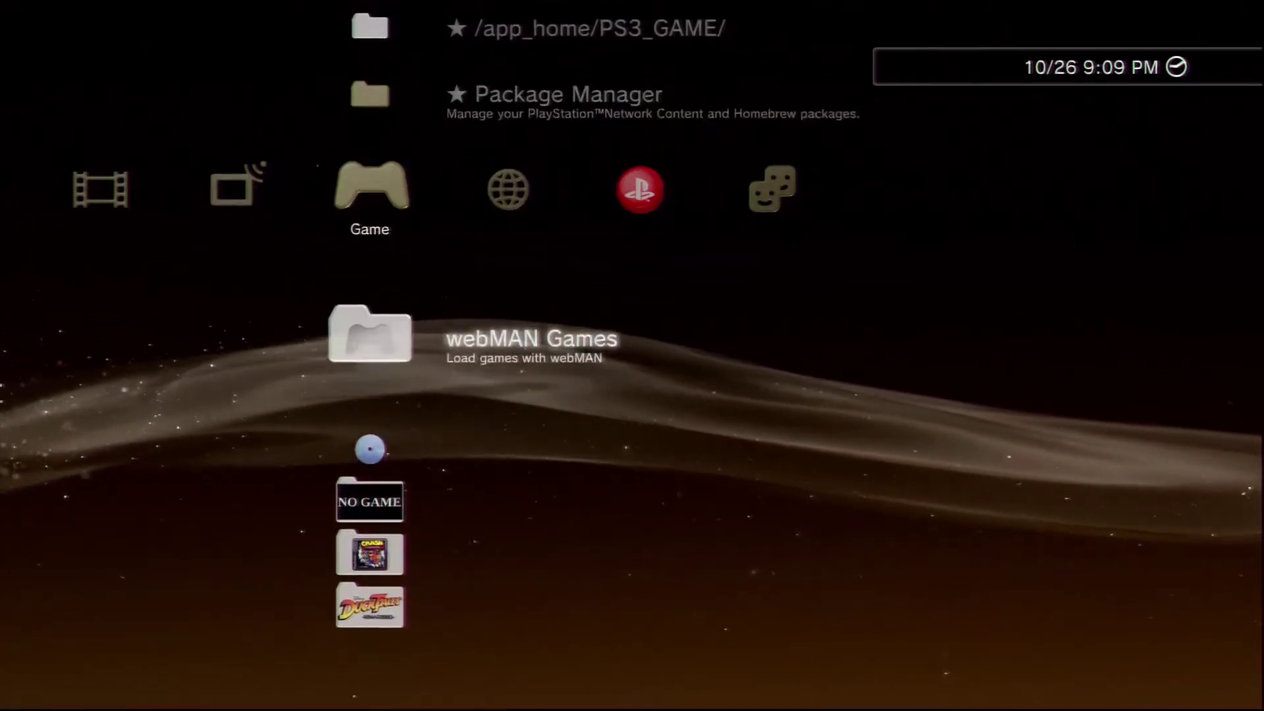
{"action": "key", "text": "Down"}
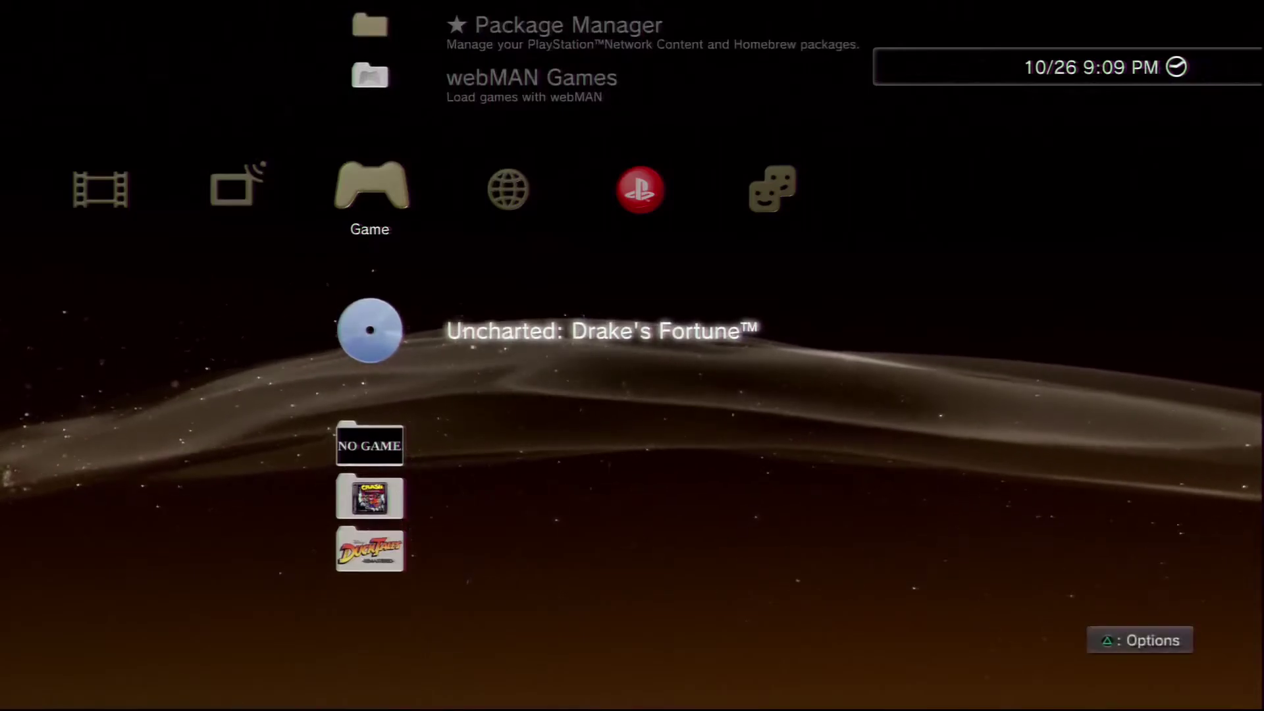
{"action": "key", "text": "Down"}
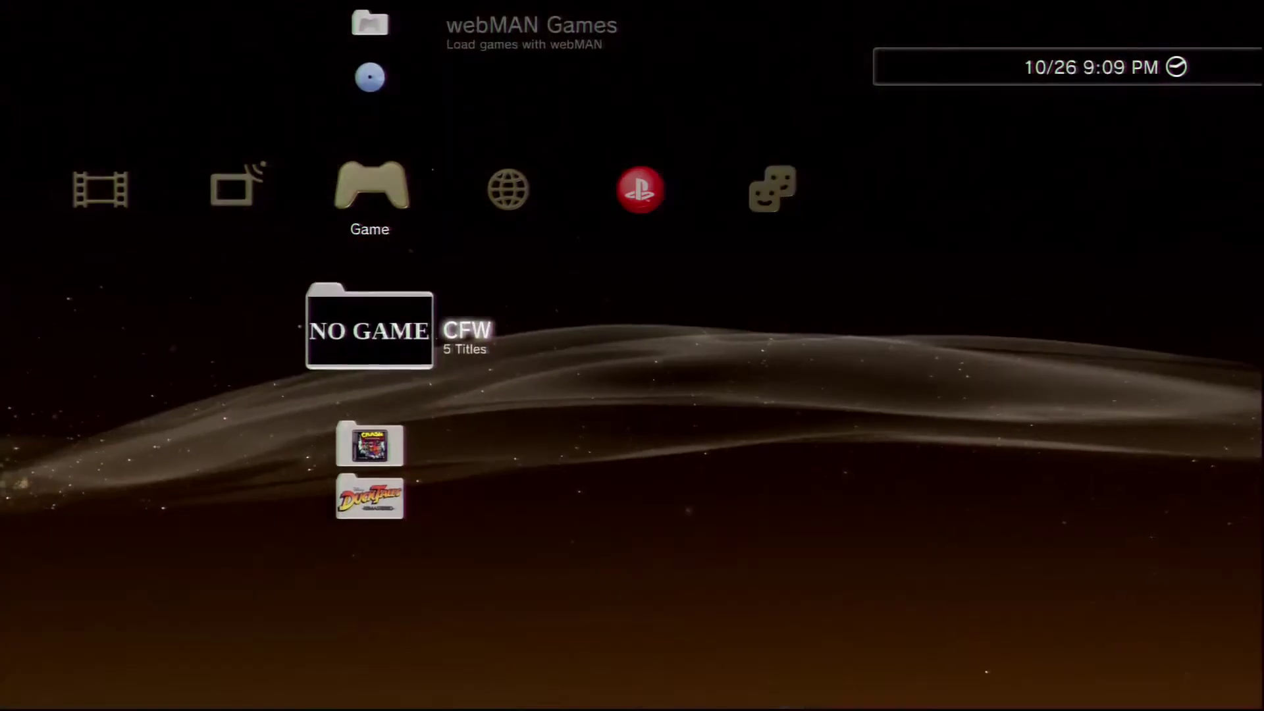
{"action": "key", "text": "Return"}
{"action": "key", "text": "Down"}
{"action": "key", "text": "Up"}
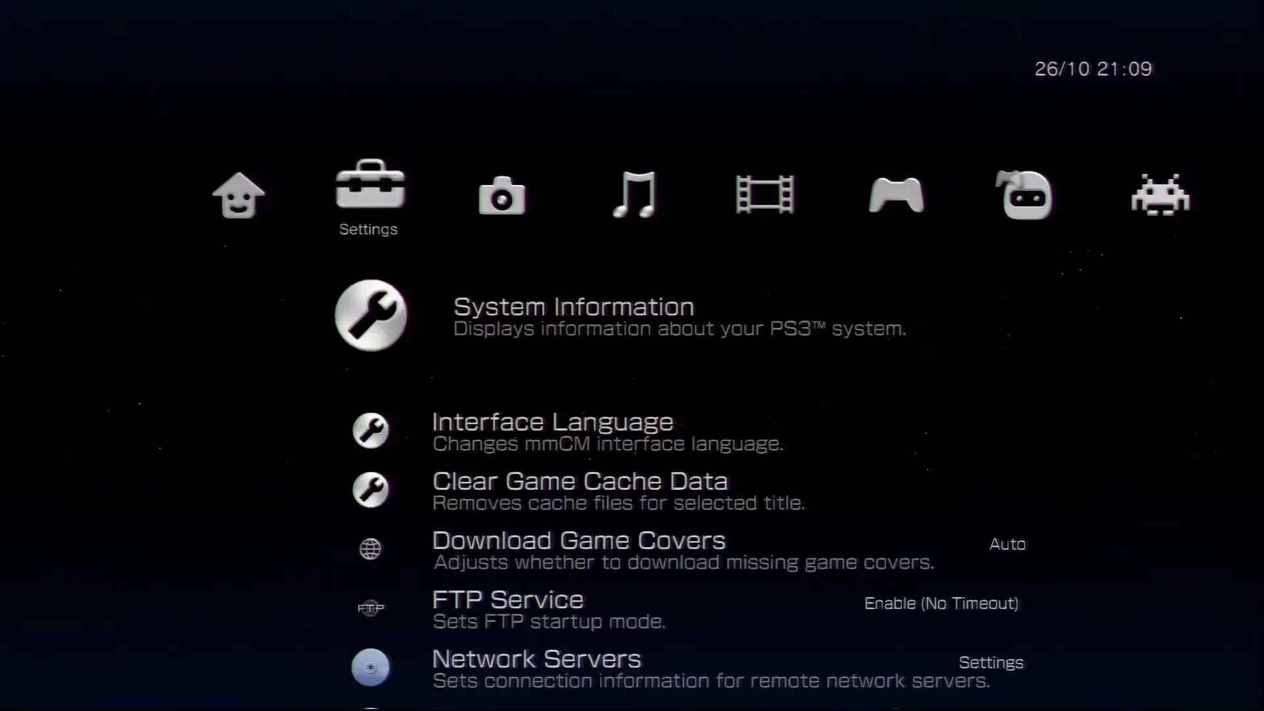
Select the Uncharted: Drake's Fortune disc in the Game category and choose to copy it to the PS3 HDD (/dev_hdd0).
{"action": "key", "text": "Right"}
{"action": "key", "text": "Right"}
{"action": "key", "text": "Right"}
{"action": "key", "text": "Right"}
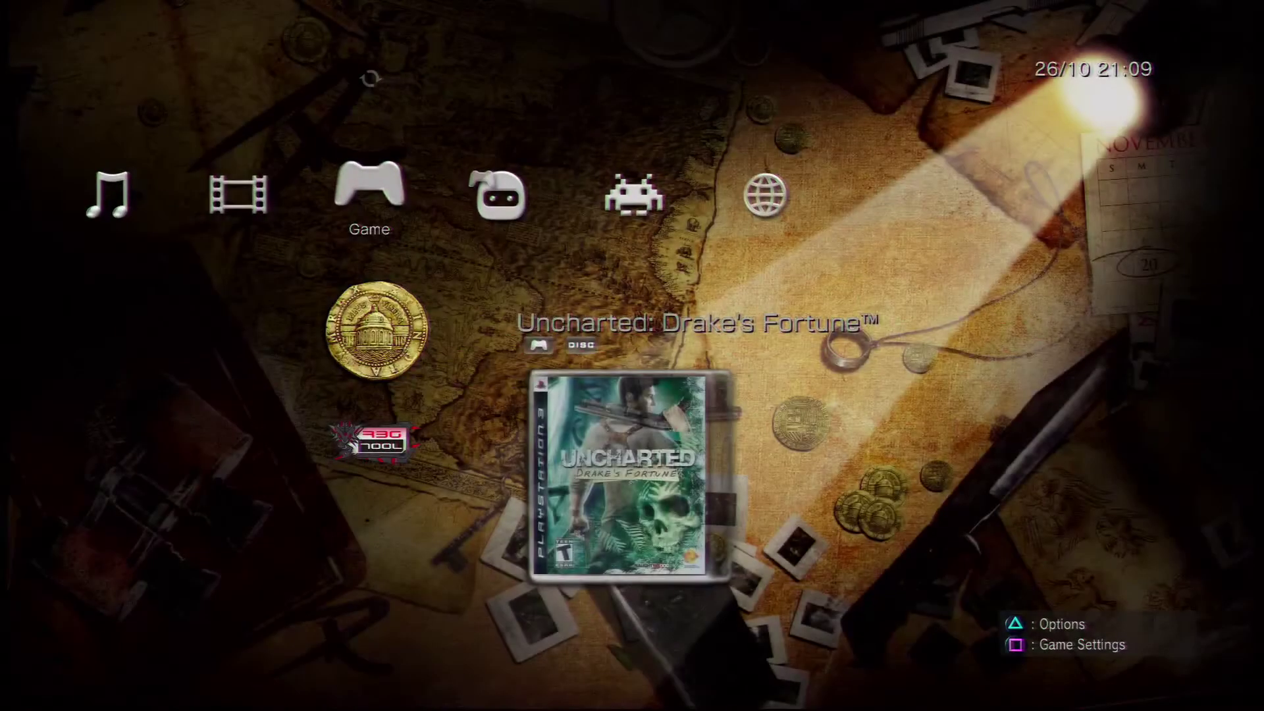
{"action": "key", "text": "Up"}
{"action": "key", "text": "Down"}
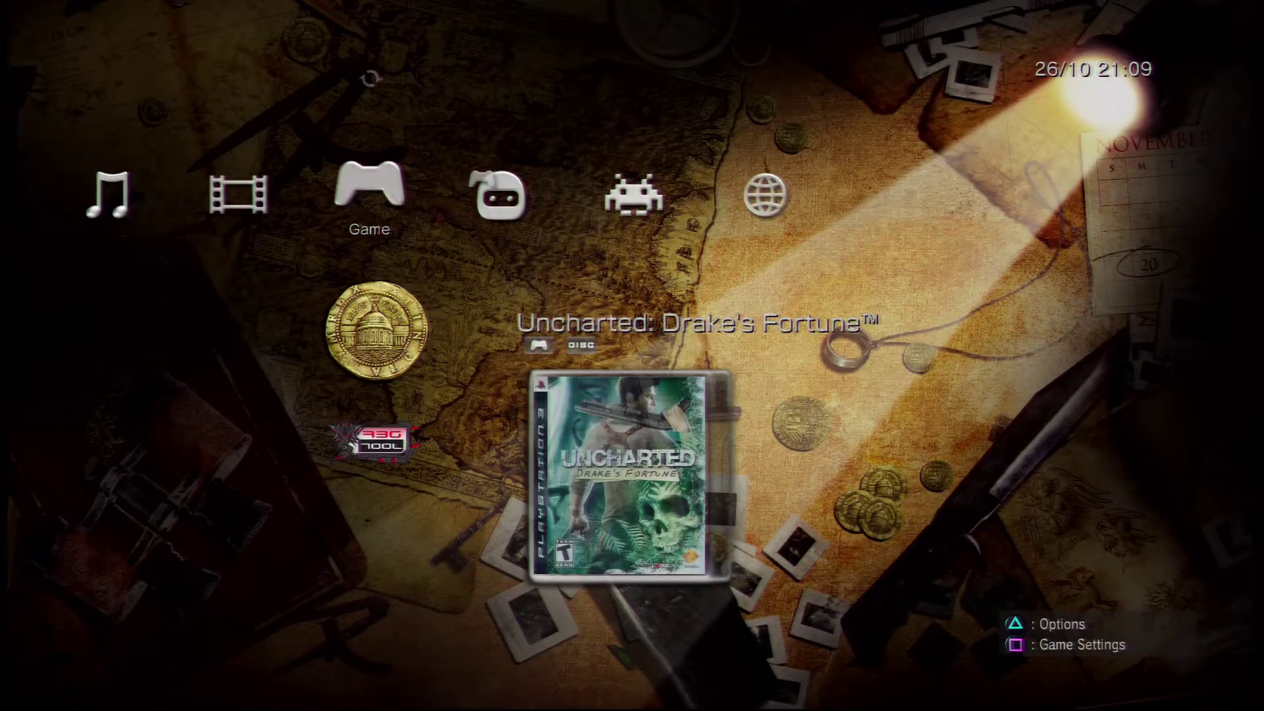
{"action": "key", "text": "Menu"}
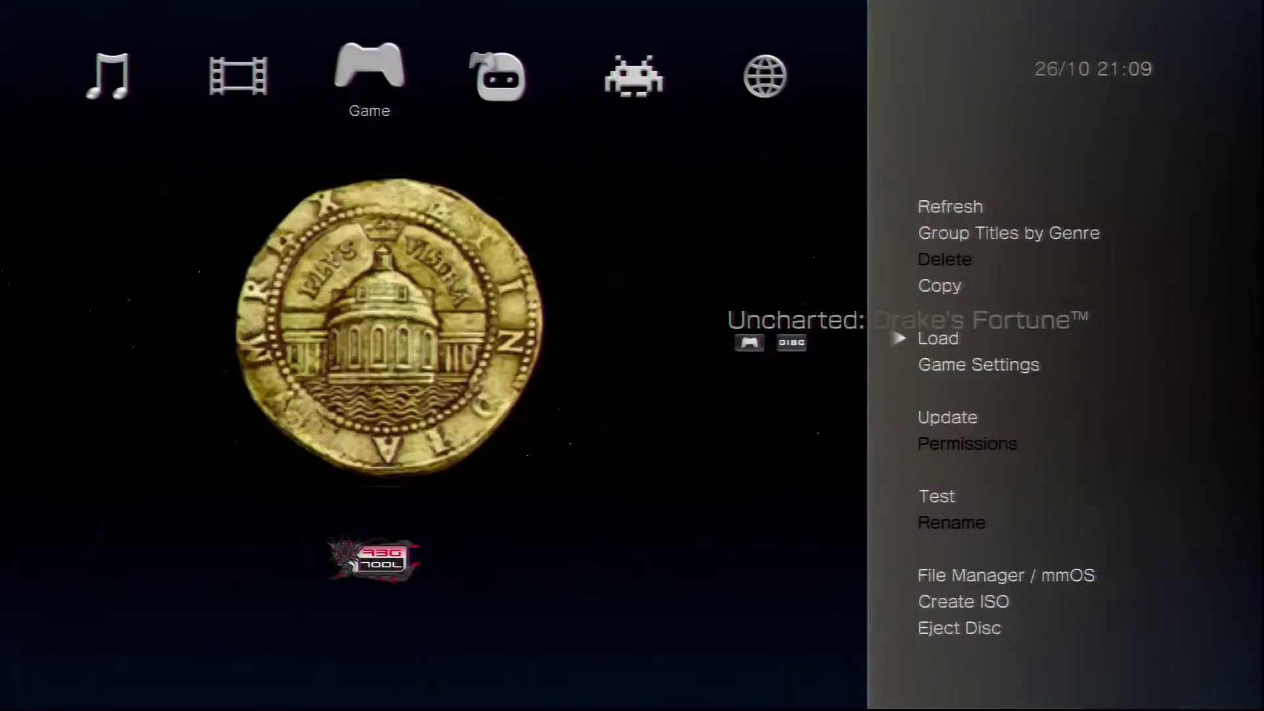
{"action": "key", "text": "Up"}
{"action": "key", "text": "Return"}
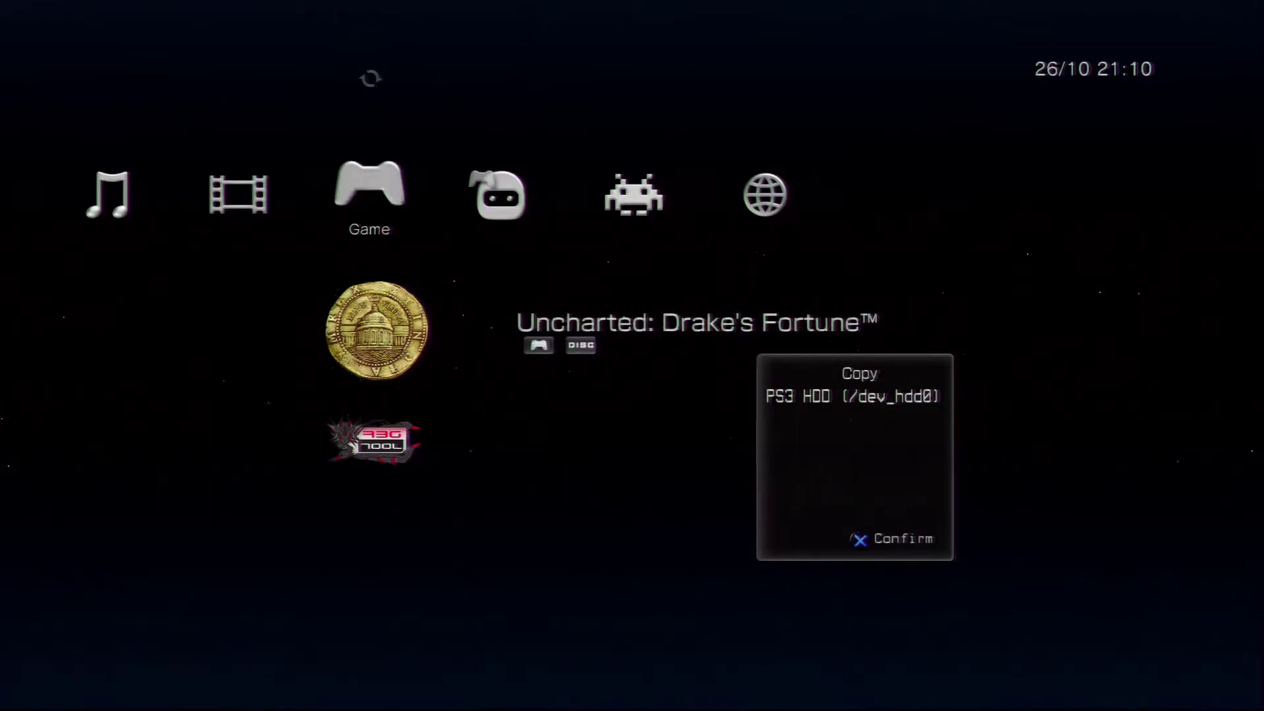
{"action": "key", "text": "Return"}
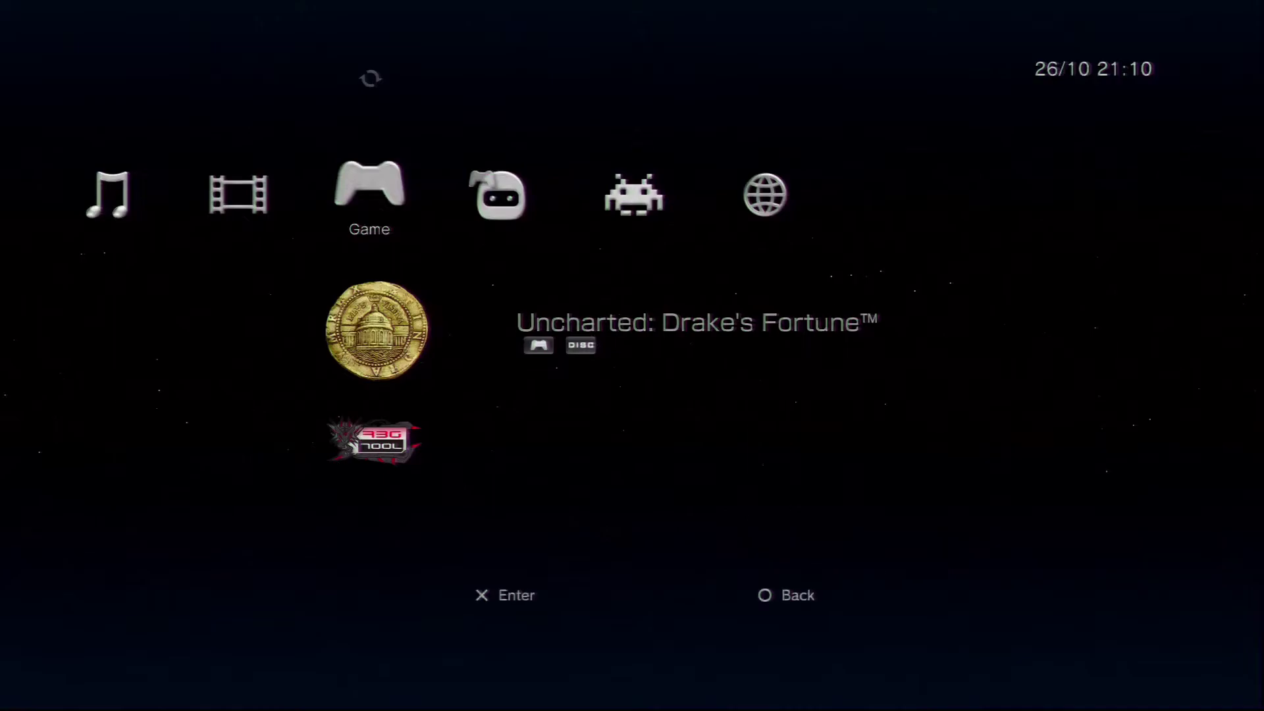
{"action": "key", "text": "Left"}
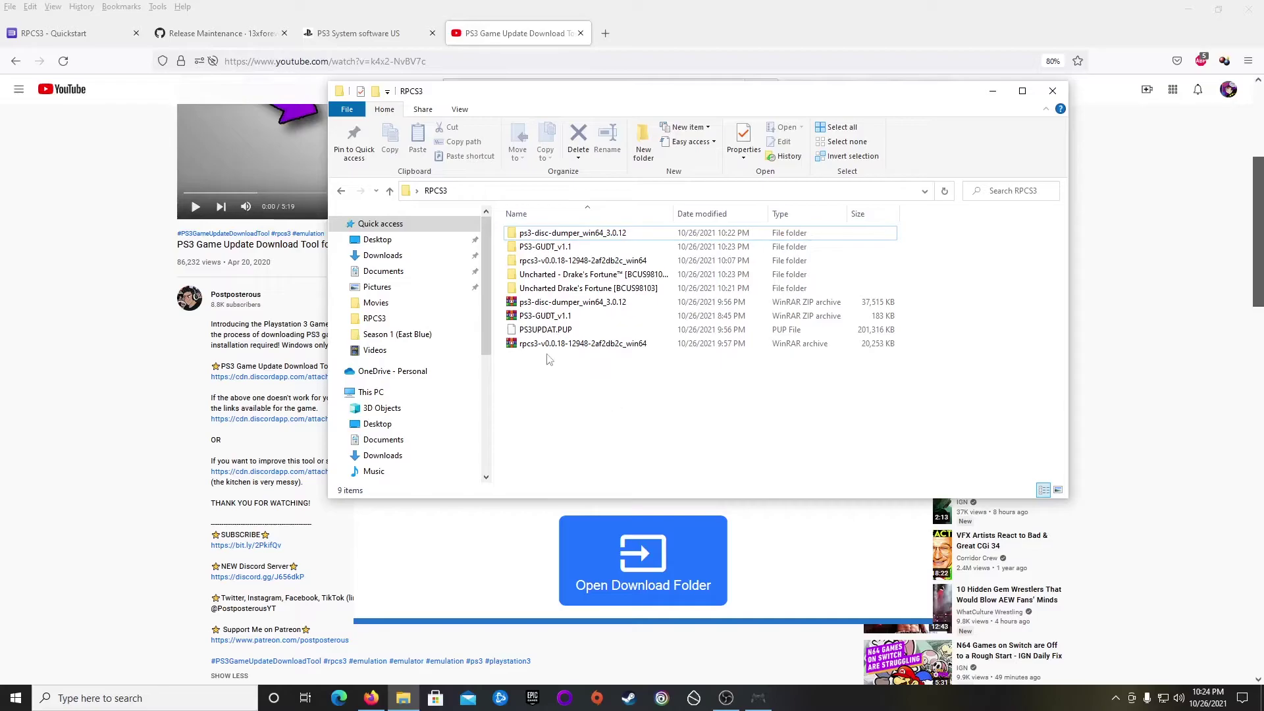
Back on the PC, open the rpcs3-v0.0.18-12948-2af2db2c_win64 folder and launch the rpcs3 application.
{"action": "left_click", "coordinate": [543, 261]}
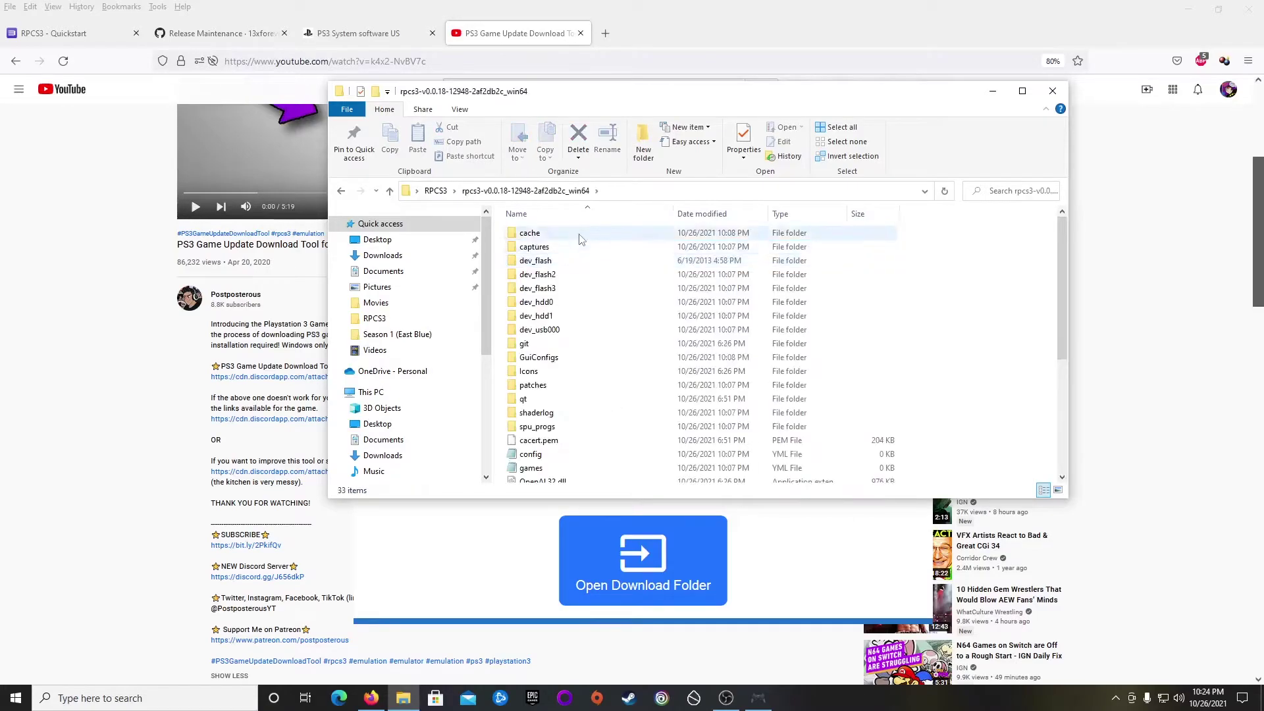
{"action": "scroll", "coordinate": [534, 369], "scroll_direction": "down", "scroll_amount": 5}
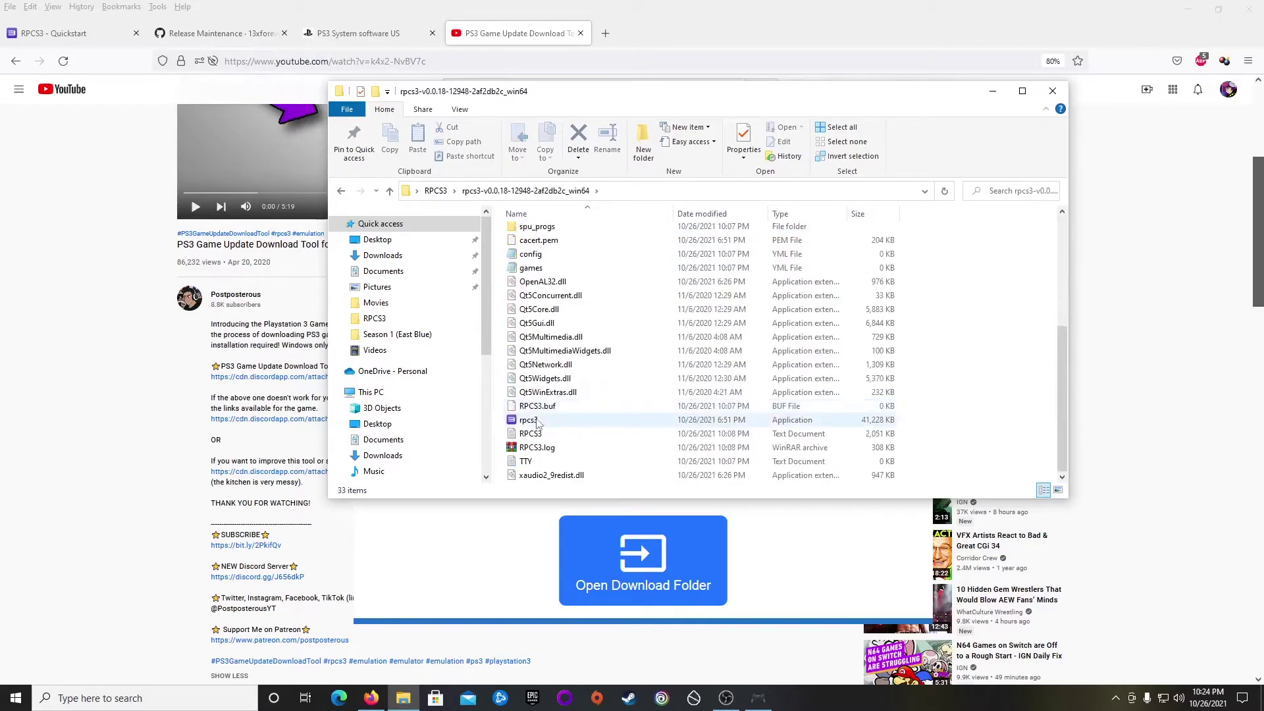
{"action": "left_click", "coordinate": [530, 420]}
{"action": "key", "text": "Return"}
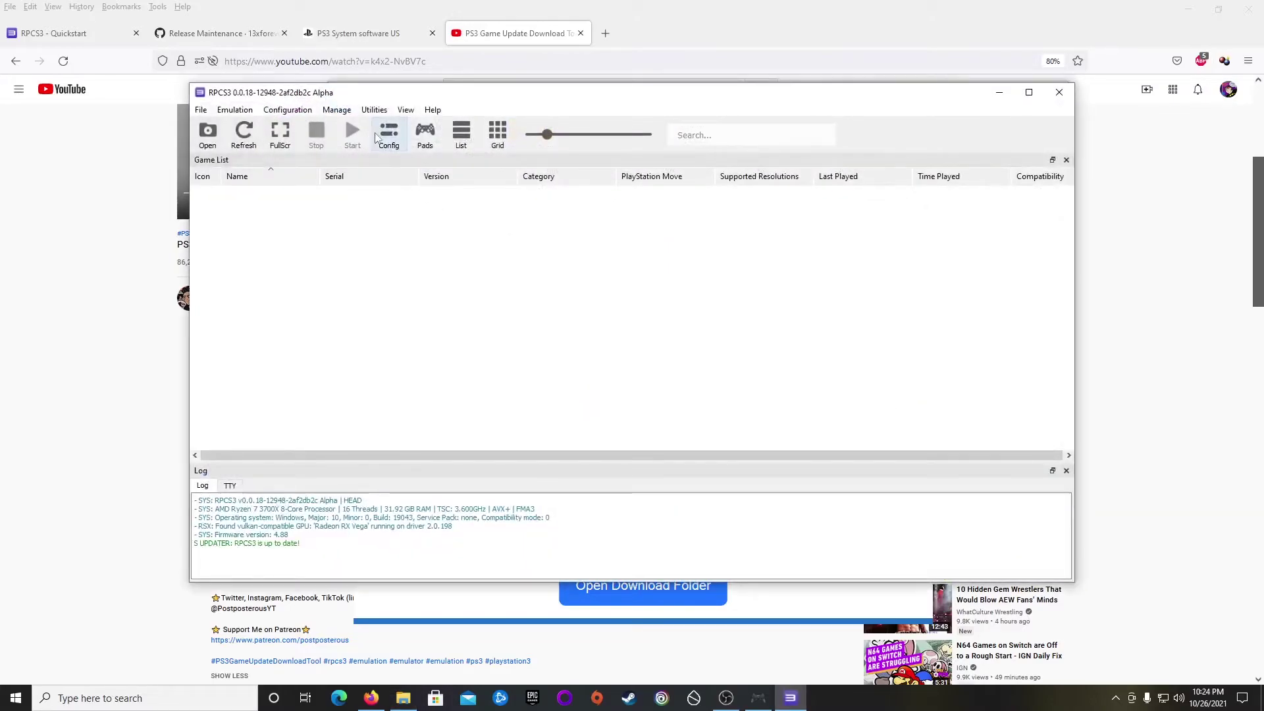
Review the emulator's CPU, GPU, audio, network, emulator and GUI settings, and close them without changing anything.
{"action": "left_click", "coordinate": [385, 136]}
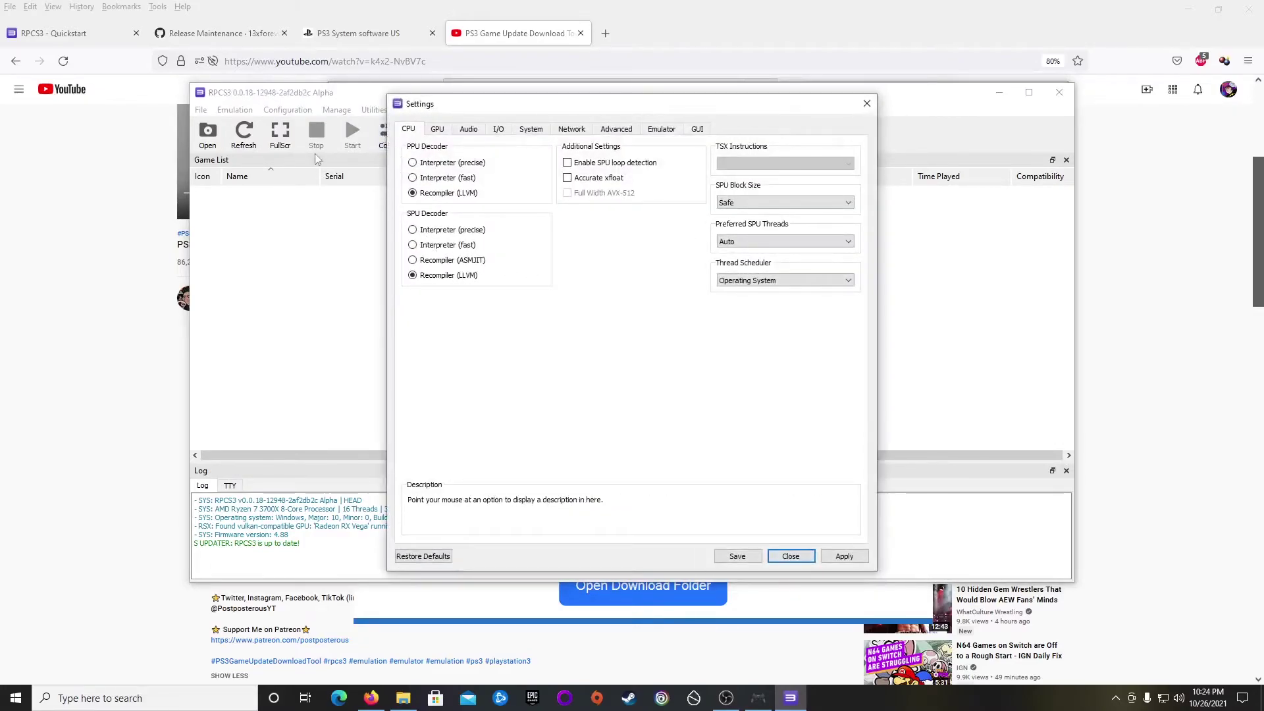
{"action": "left_click", "coordinate": [435, 129]}
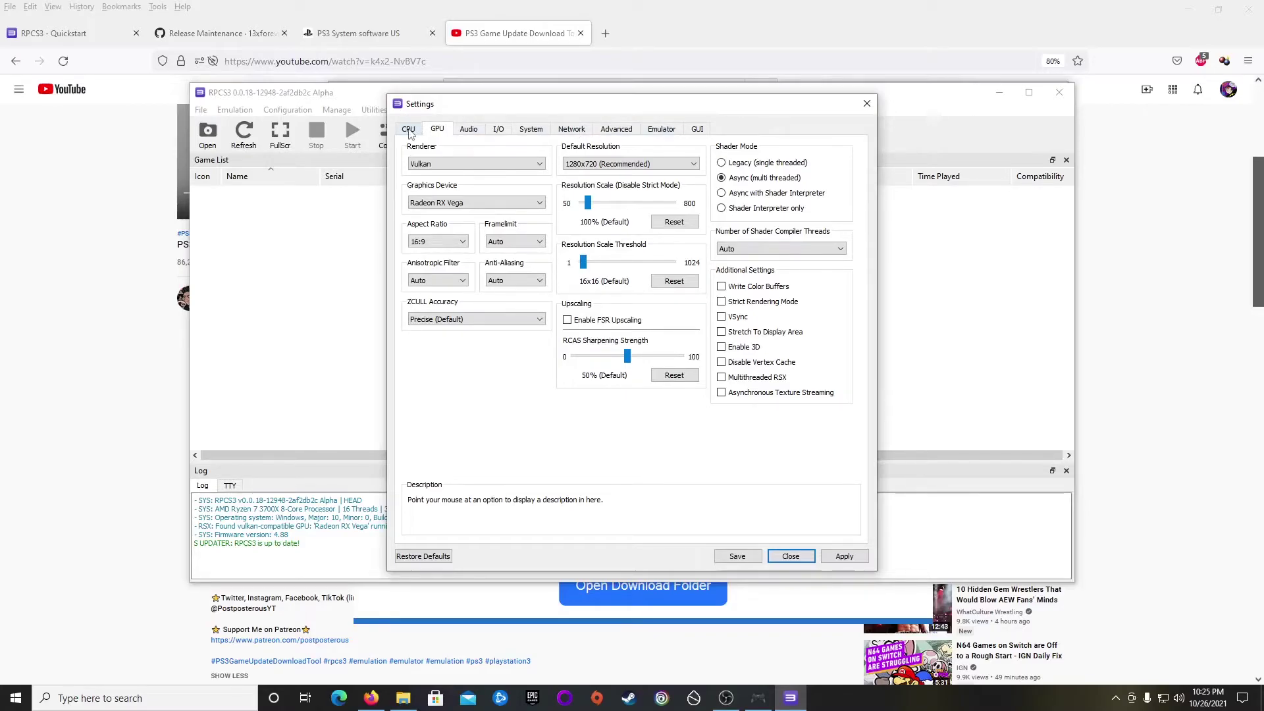
{"action": "left_click", "coordinate": [469, 129]}
{"action": "left_click", "coordinate": [568, 130]}
{"action": "left_click", "coordinate": [660, 130]}
{"action": "left_click", "coordinate": [697, 129]}
{"action": "left_click", "coordinate": [866, 104]}
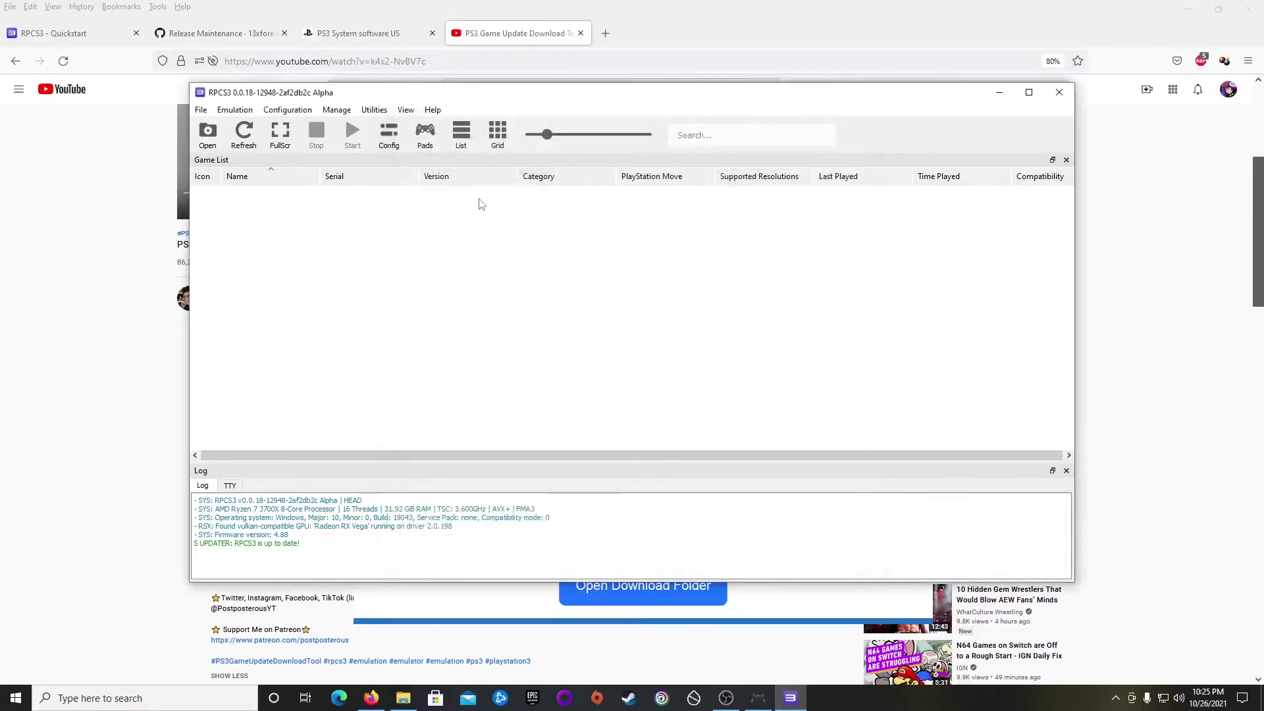
Set Player 1's gamepad handler to DualShock 4 with the DS4 Pad #1 device, and save the gamepad settings.
{"action": "left_click", "coordinate": [425, 146]}
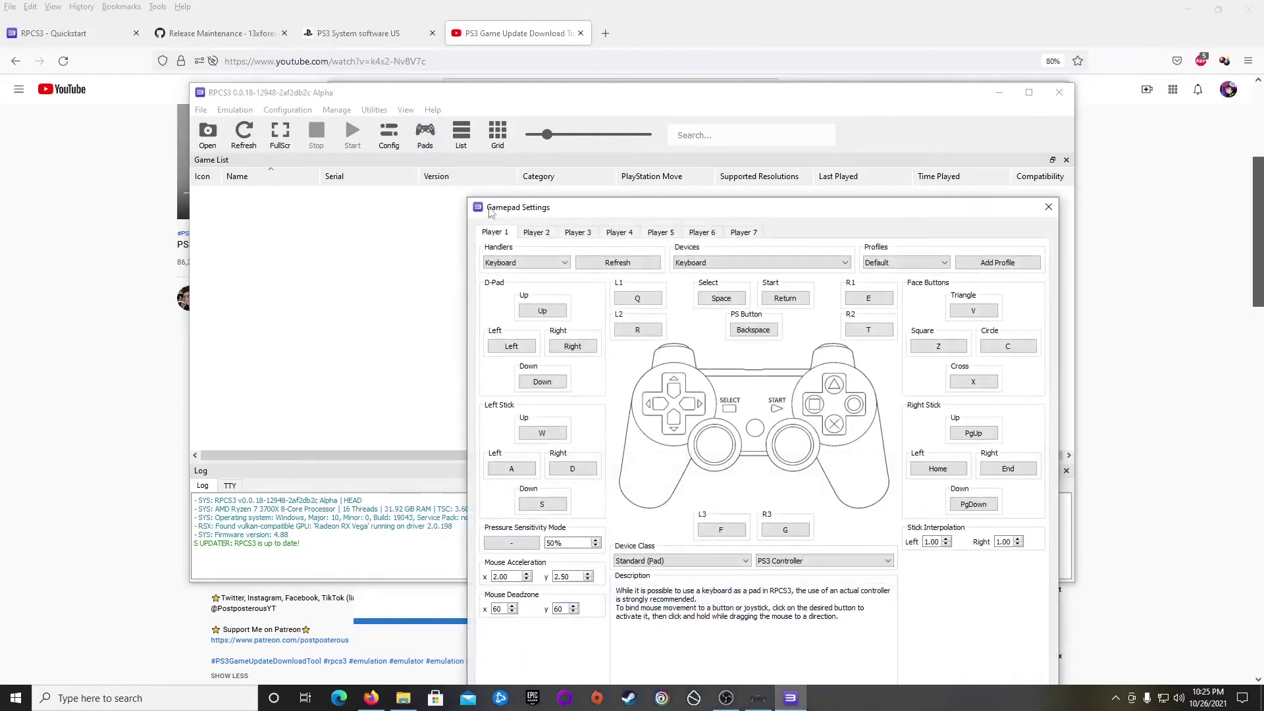
{"action": "left_click", "coordinate": [524, 262]}
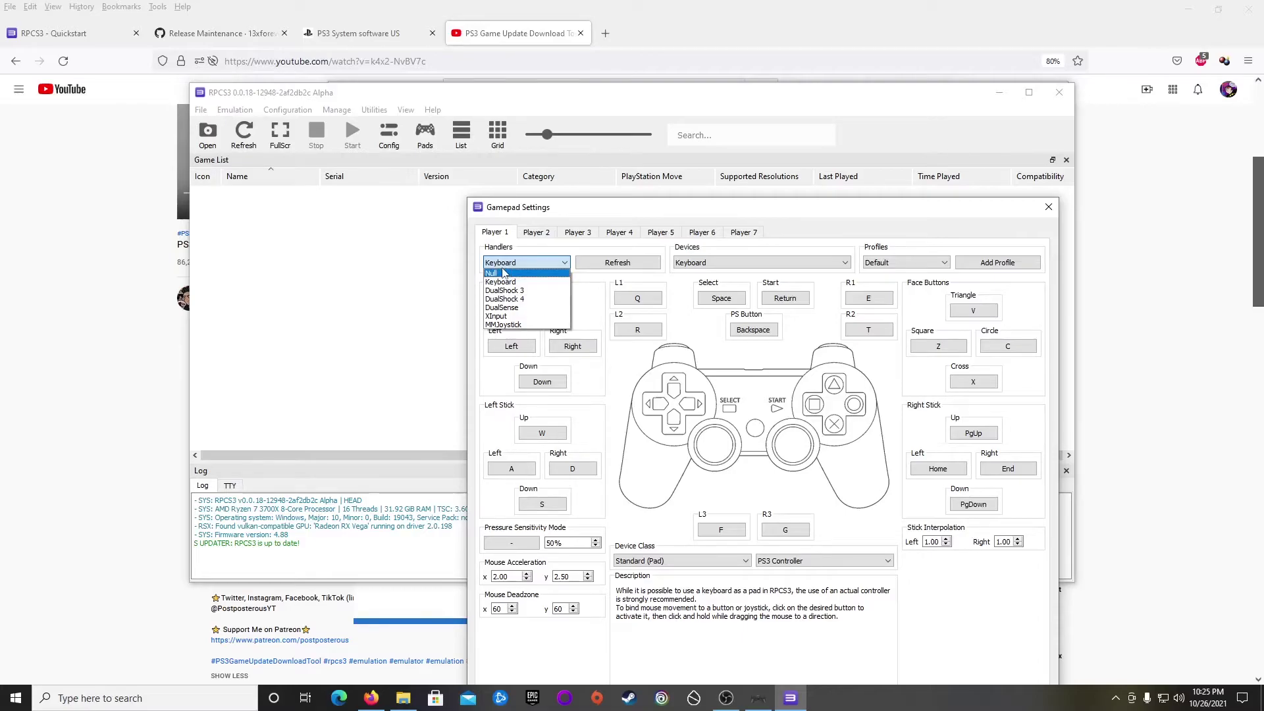
{"action": "left_click", "coordinate": [500, 300]}
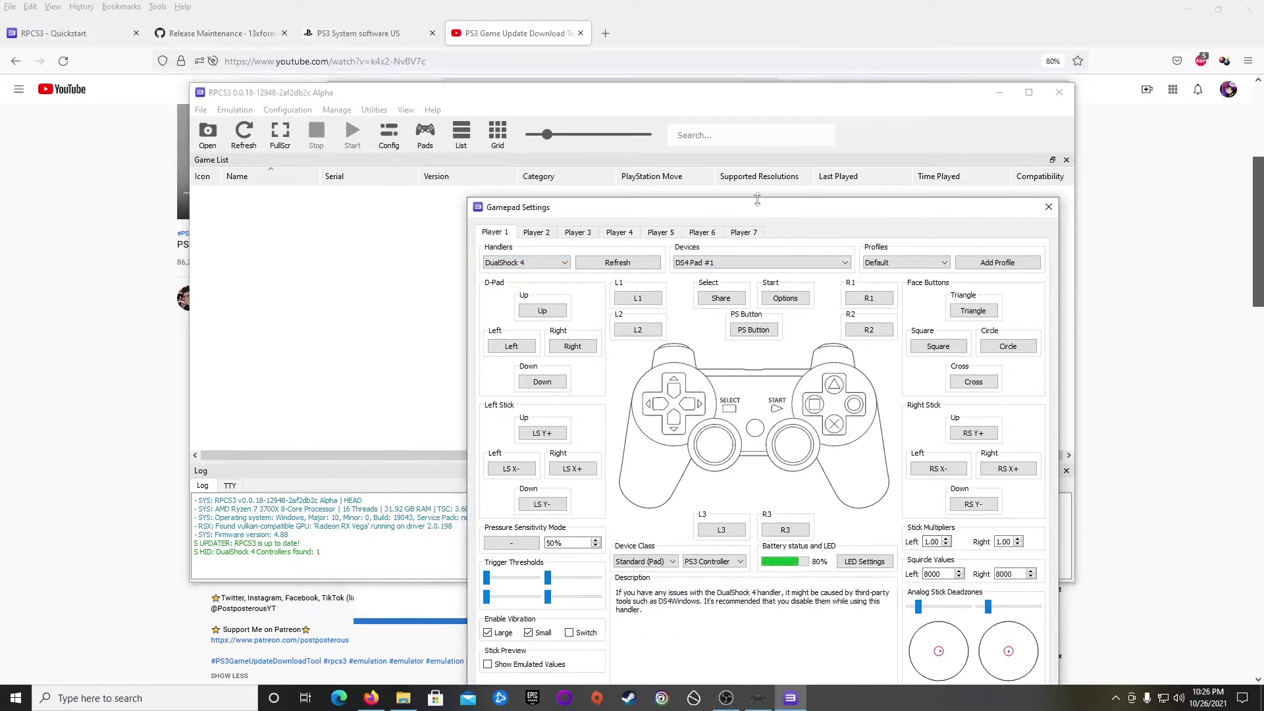
{"action": "left_click_drag", "start_coordinate": [762, 203], "coordinate": [758, 108]}
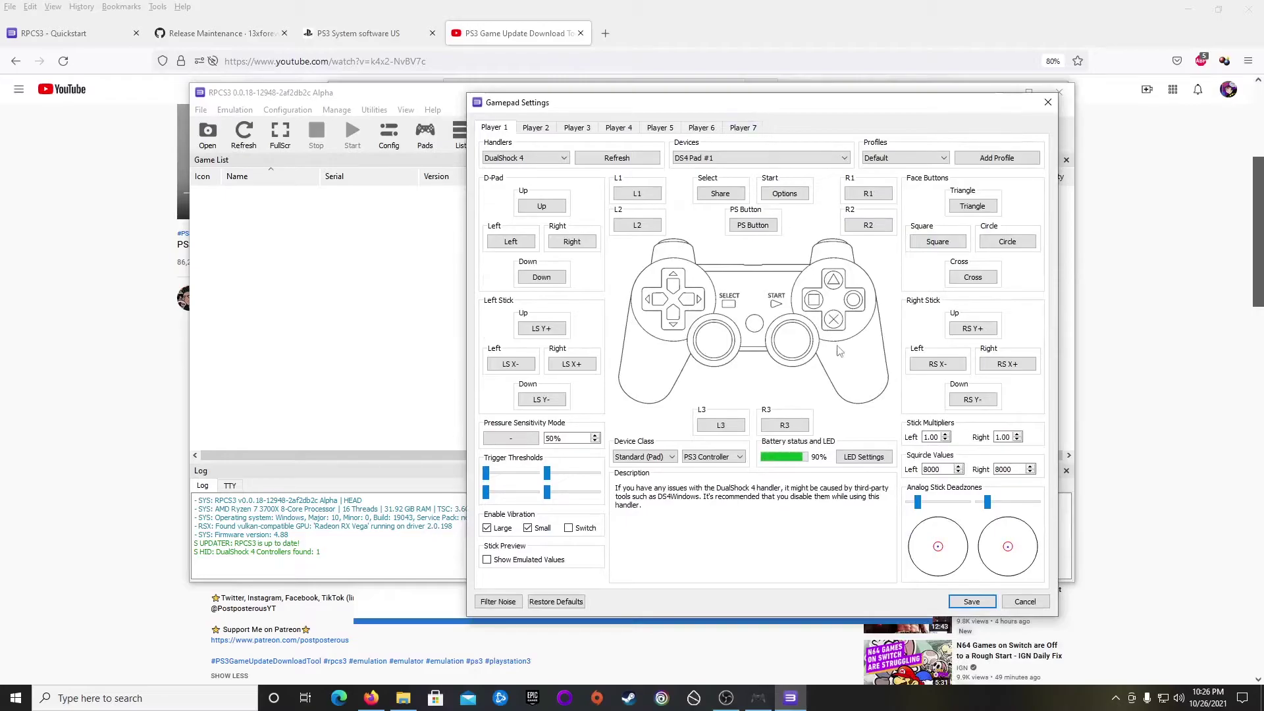
{"action": "left_click", "coordinate": [971, 602]}
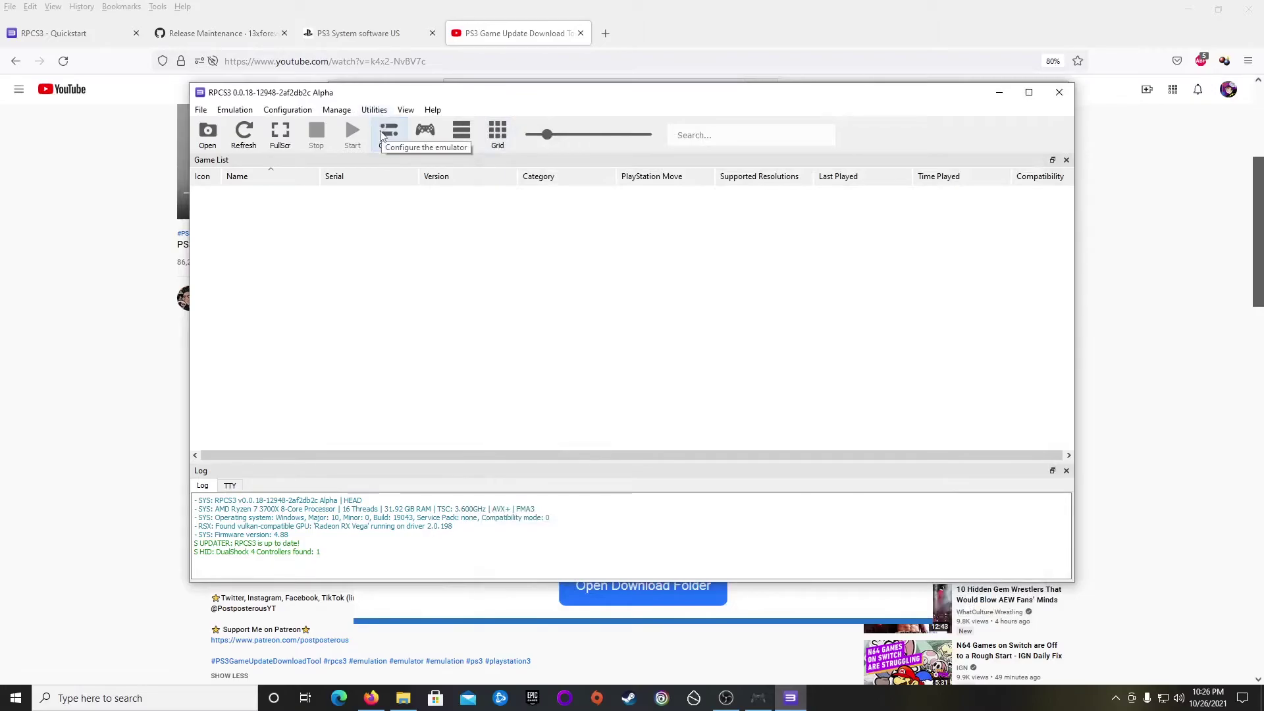
Open the Patch Manager for game patches and download the latest patches.
{"action": "left_click", "coordinate": [336, 109]}
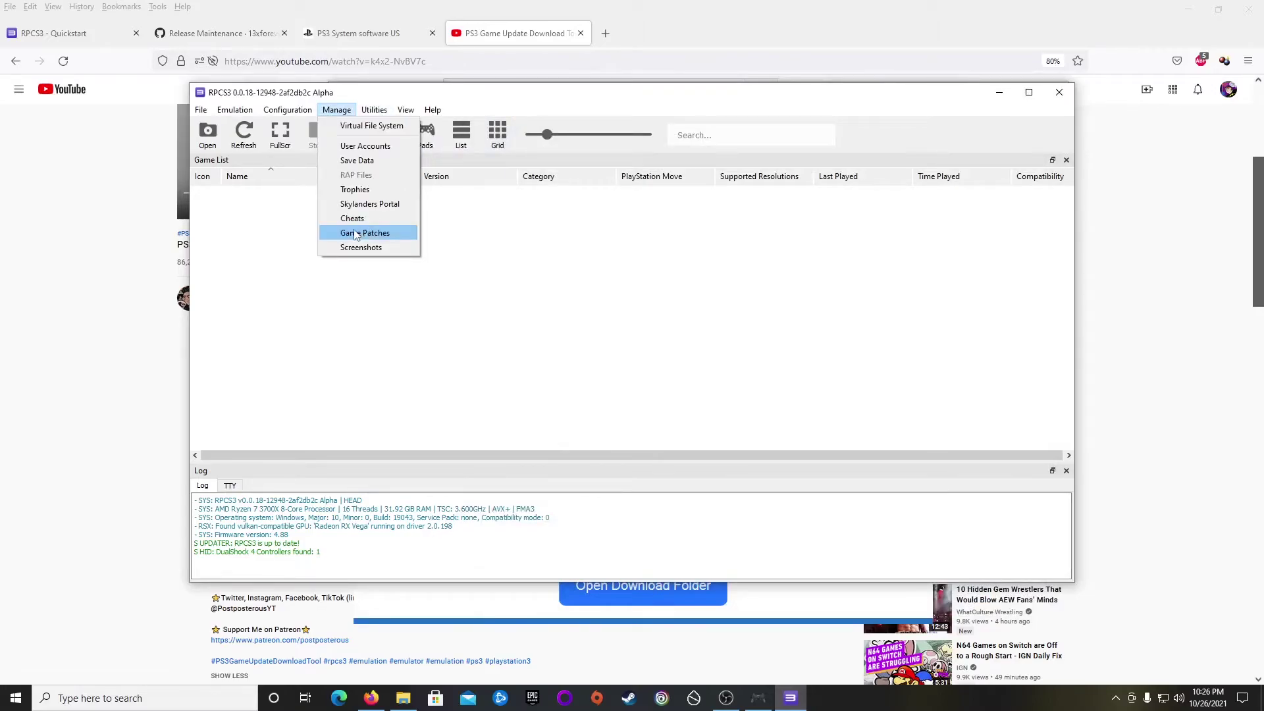
{"action": "left_click", "coordinate": [356, 235]}
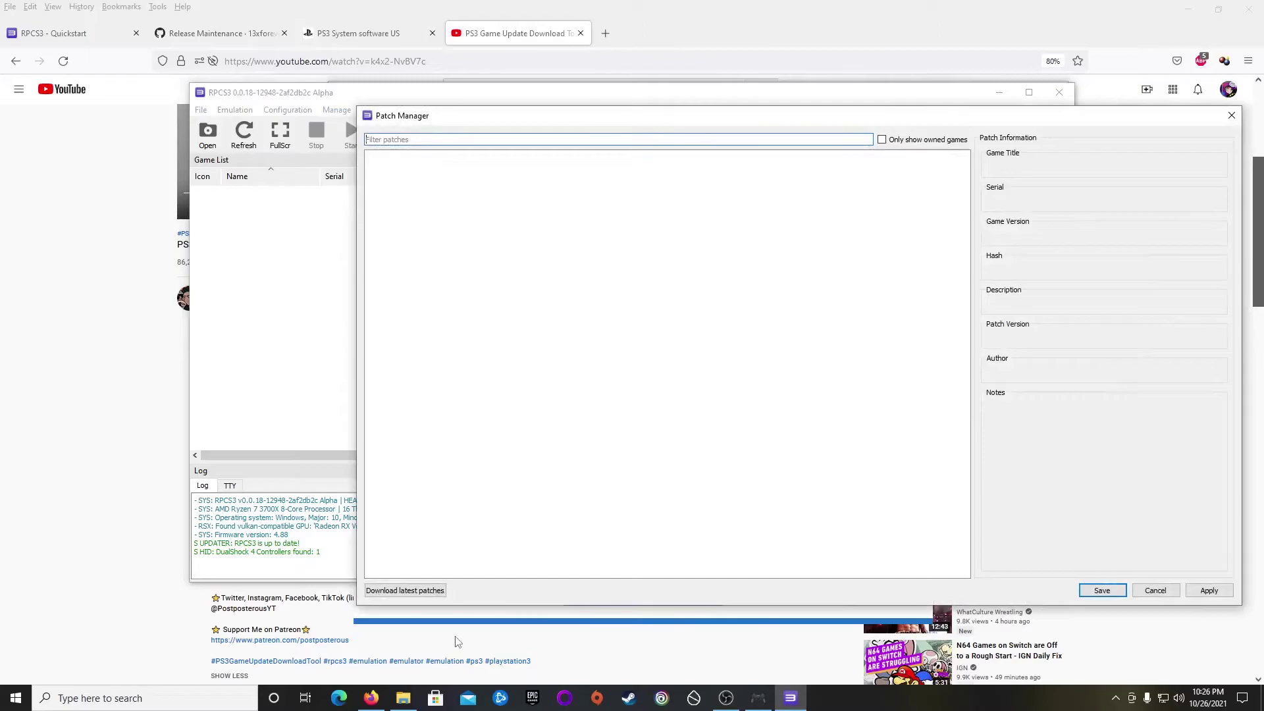
{"action": "left_click", "coordinate": [422, 590]}
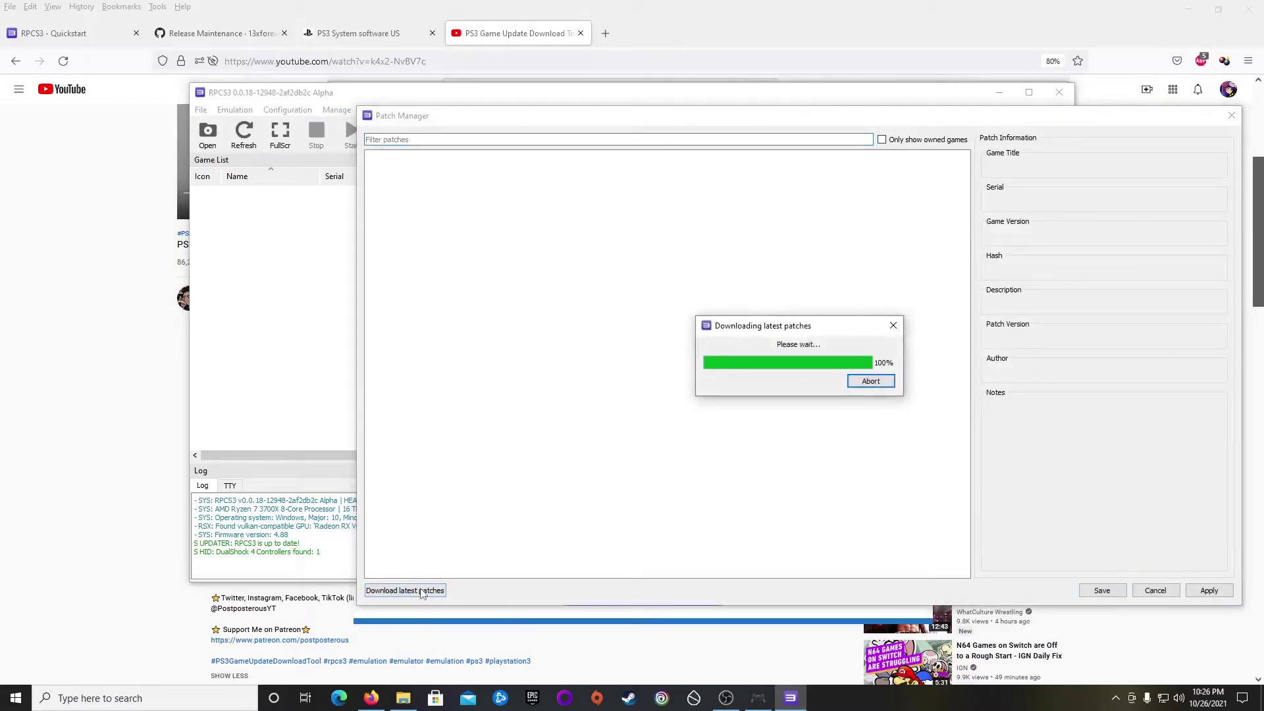
{"action": "left_click", "coordinate": [849, 381]}
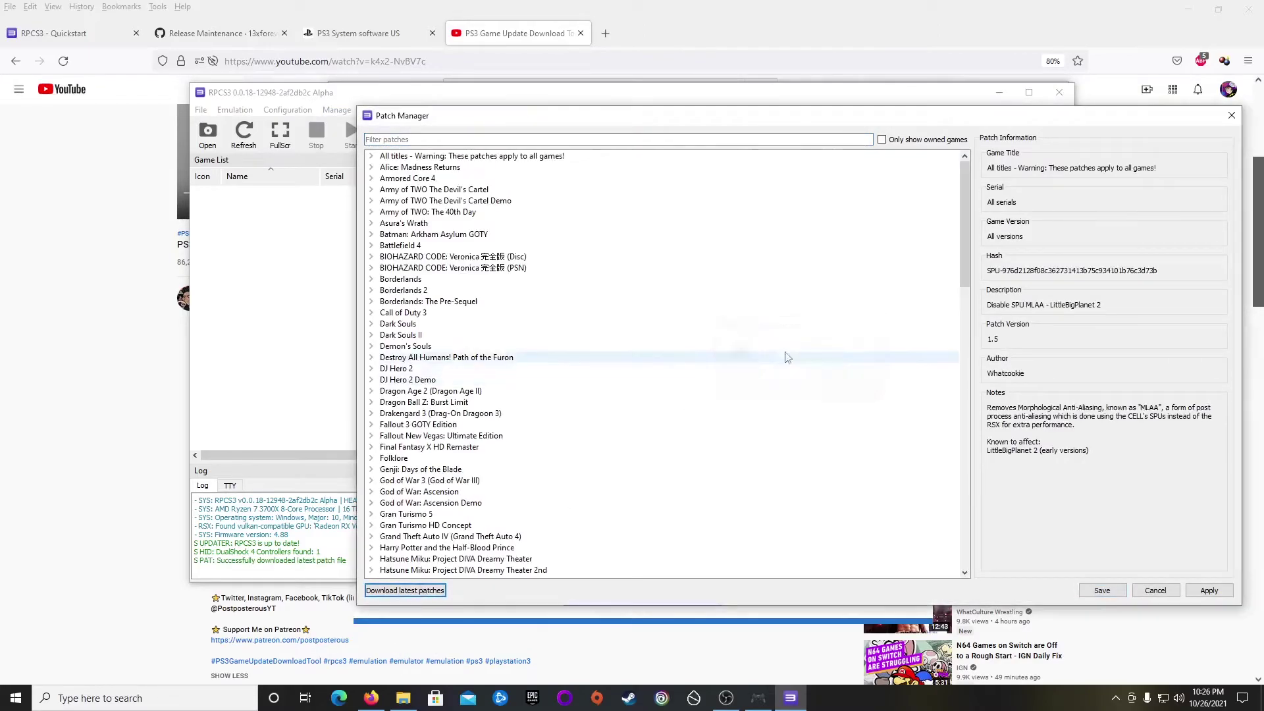
Examine the patches offered for Uncharted: Drake's Fortune BCUS98103 v.01.10, and close the Patch Manager without enabling any.
{"action": "scroll", "coordinate": [461, 311], "scroll_direction": "down", "scroll_amount": 8}
{"action": "scroll", "coordinate": [461, 311], "scroll_direction": "down", "scroll_amount": 15}
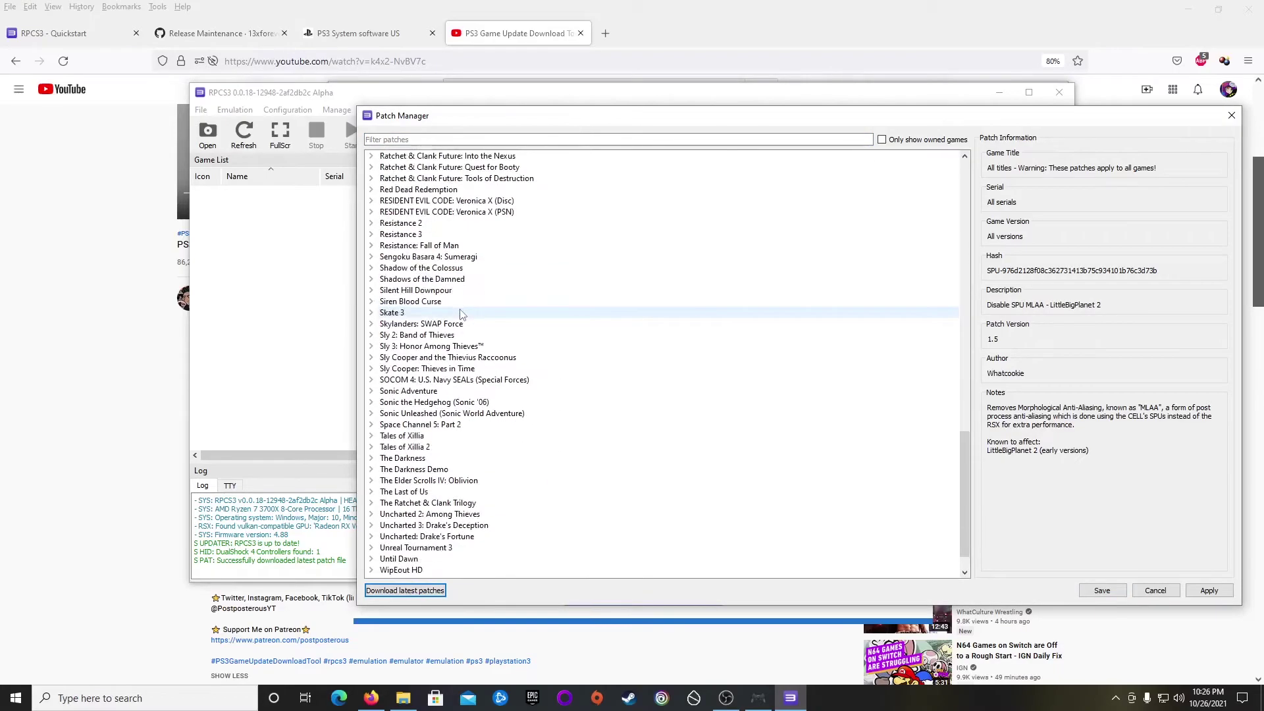
{"action": "scroll", "coordinate": [468, 329], "scroll_direction": "up", "scroll_amount": 10}
{"action": "scroll", "coordinate": [468, 329], "scroll_direction": "up", "scroll_amount": 12}
{"action": "scroll", "coordinate": [471, 332], "scroll_direction": "down", "scroll_amount": 20}
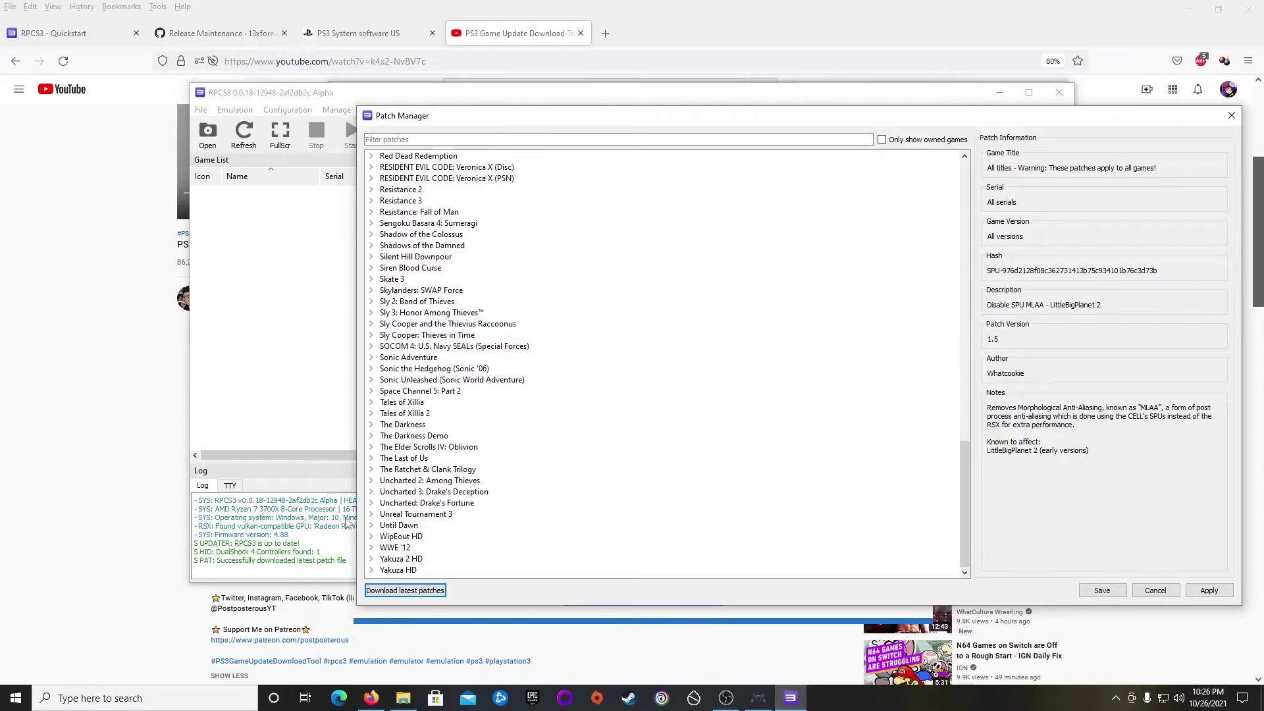
{"action": "left_click", "coordinate": [372, 504]}
{"action": "scroll", "coordinate": [593, 491], "scroll_direction": "down", "scroll_amount": 2}
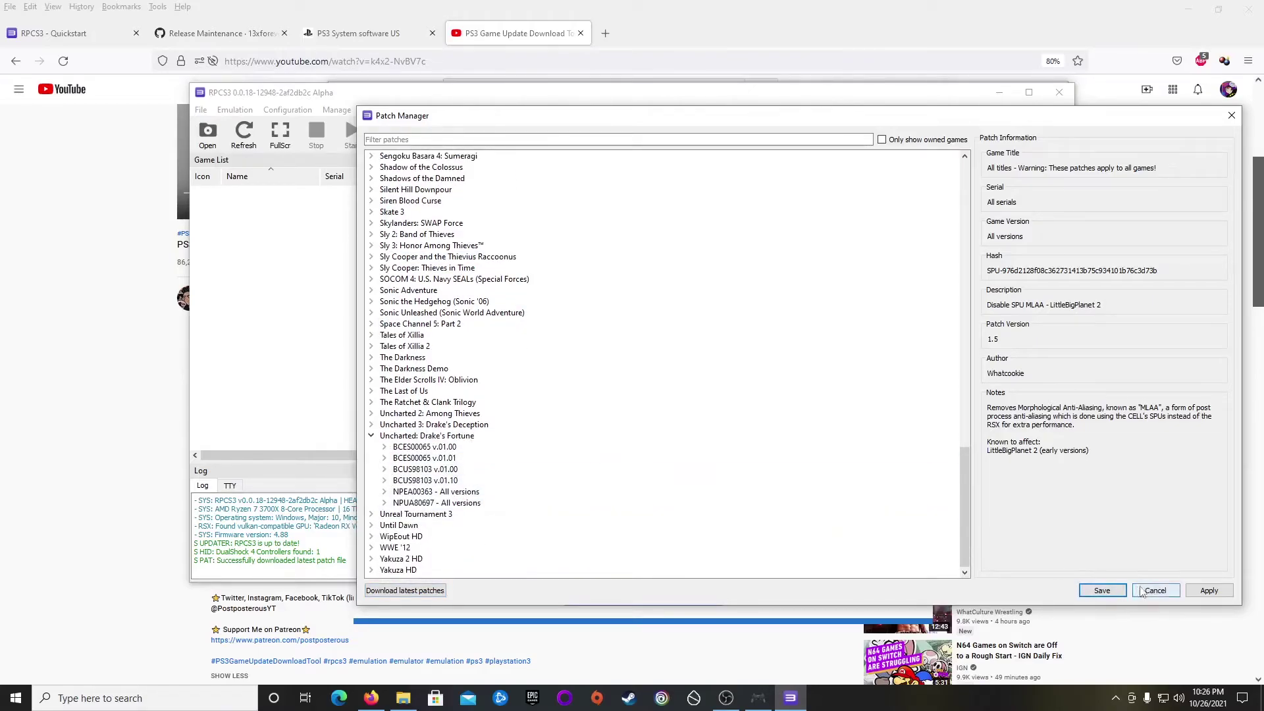
{"action": "left_click", "coordinate": [384, 481]}
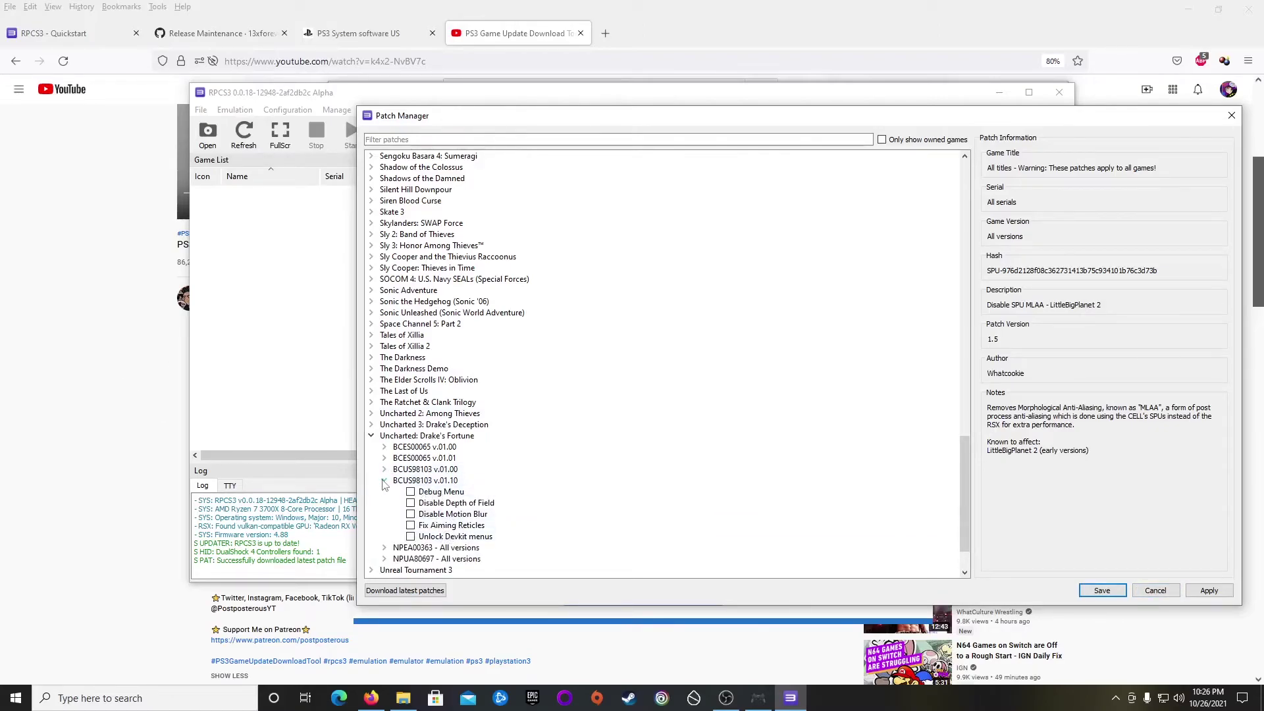
{"action": "left_click", "coordinate": [384, 480]}
{"action": "left_click", "coordinate": [1149, 590]}
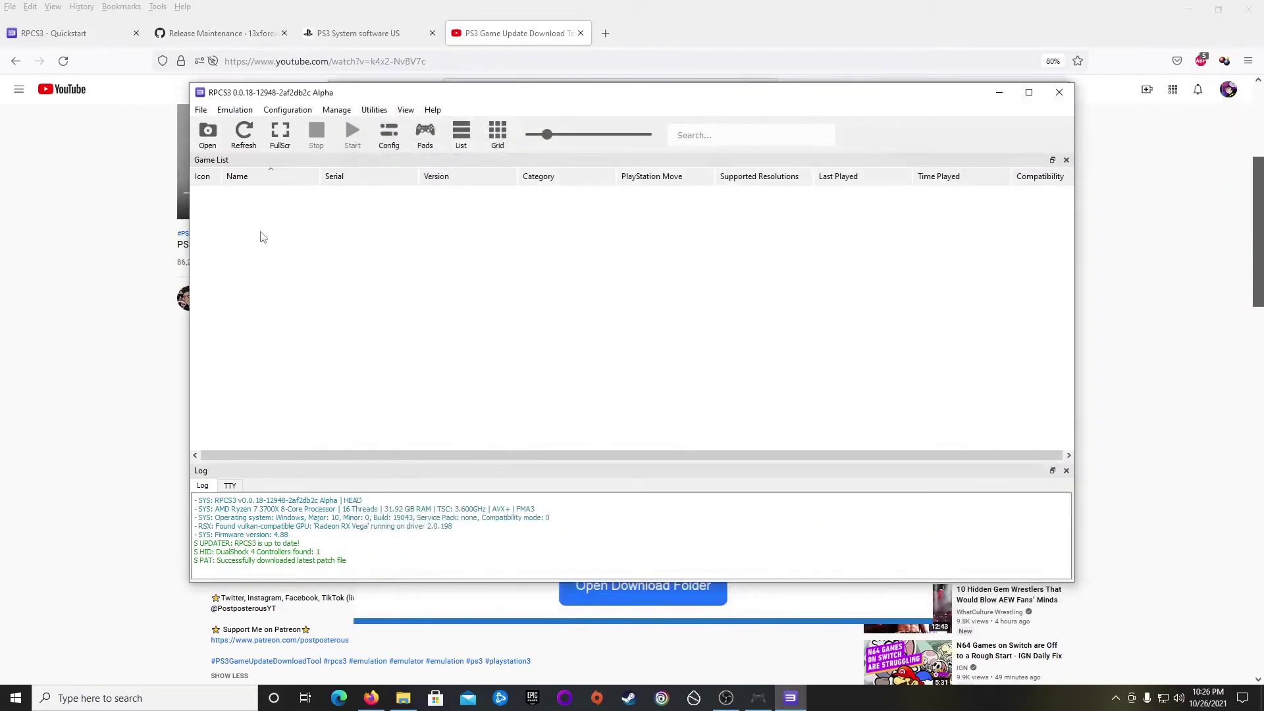
{"action": "key", "text": "alt+f"}
{"action": "key", "text": "Escape"}
{"action": "left_click", "coordinate": [204, 112]}
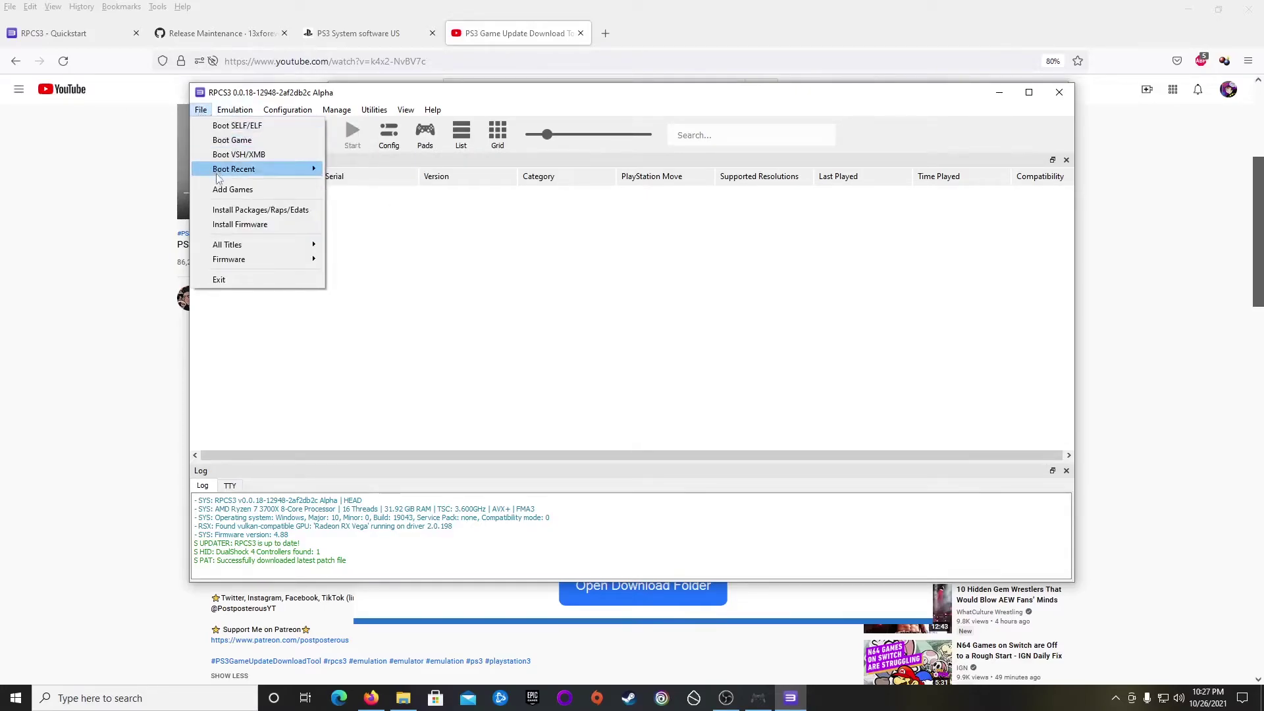
{"action": "key", "text": "Escape"}
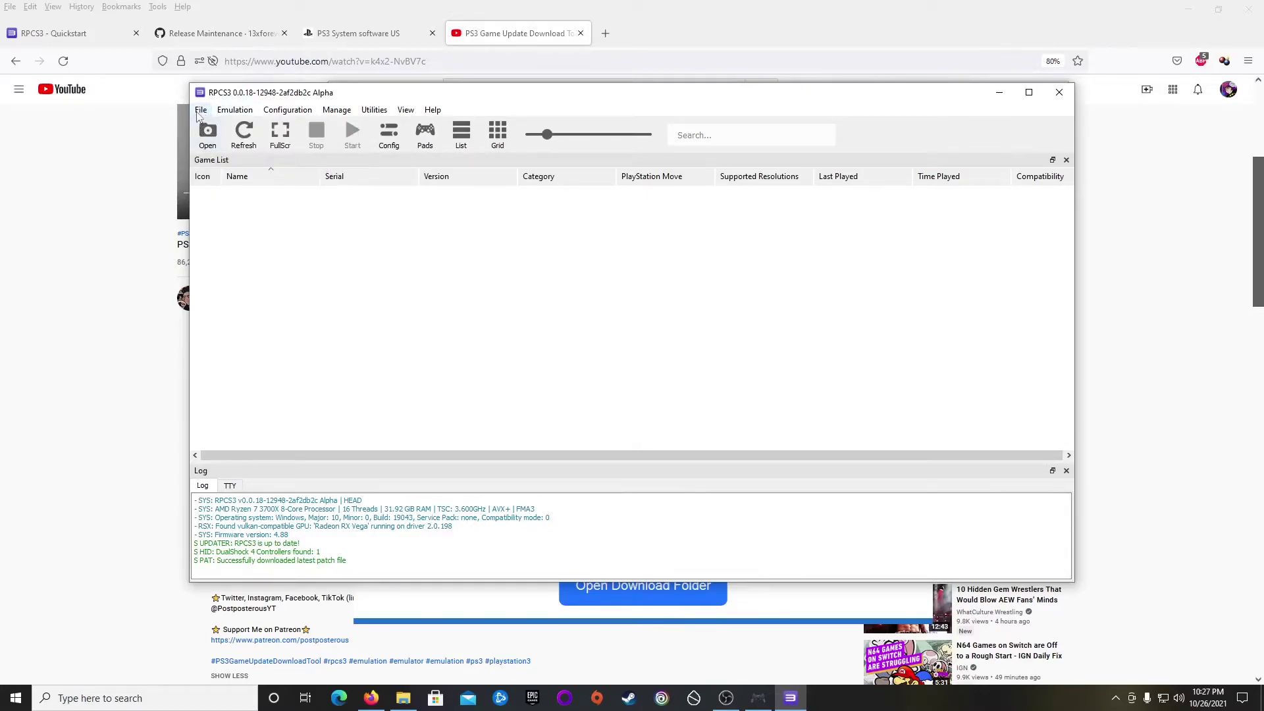
Add the games from the RPCS3 folder on the Desktop, select Uncharted: Drake's Fortune and refresh the game list.
{"action": "left_click", "coordinate": [199, 112]}
{"action": "left_click", "coordinate": [237, 191]}
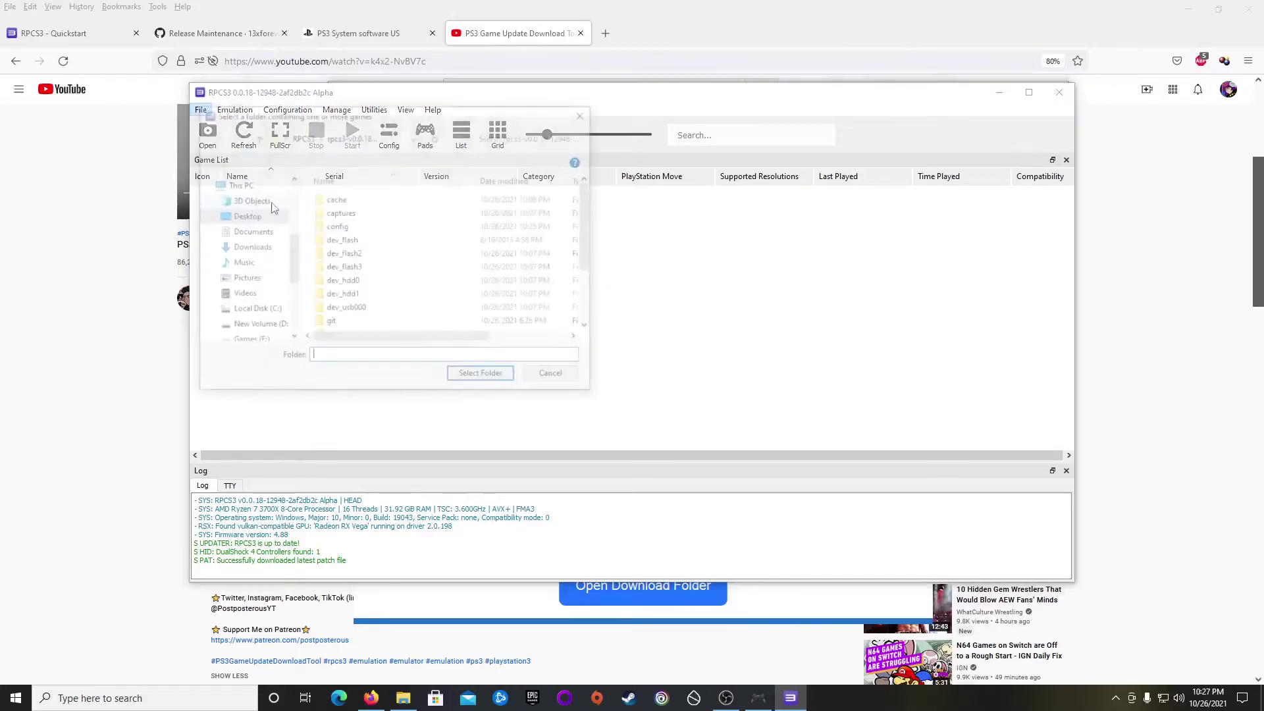
{"action": "left_click", "coordinate": [255, 217]}
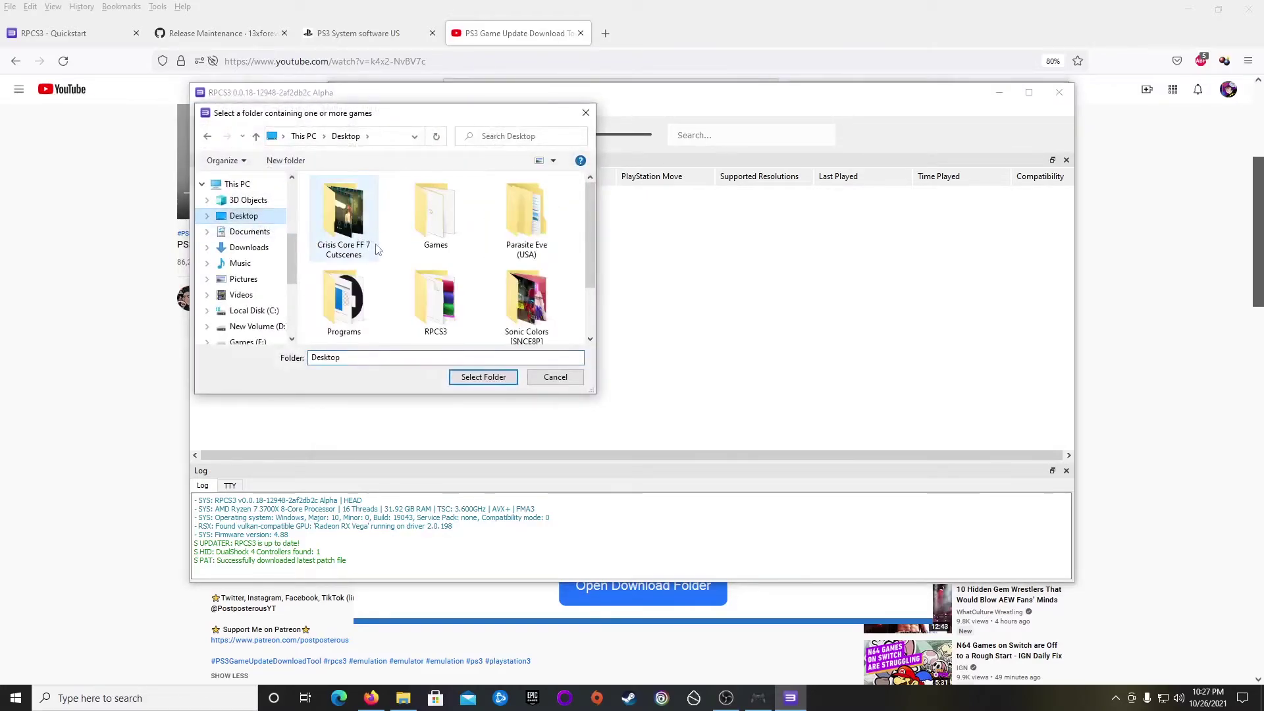
{"action": "scroll", "coordinate": [379, 250], "scroll_direction": "down", "scroll_amount": 2}
{"action": "left_click", "coordinate": [431, 238]}
{"action": "double_click", "coordinate": [429, 235]}
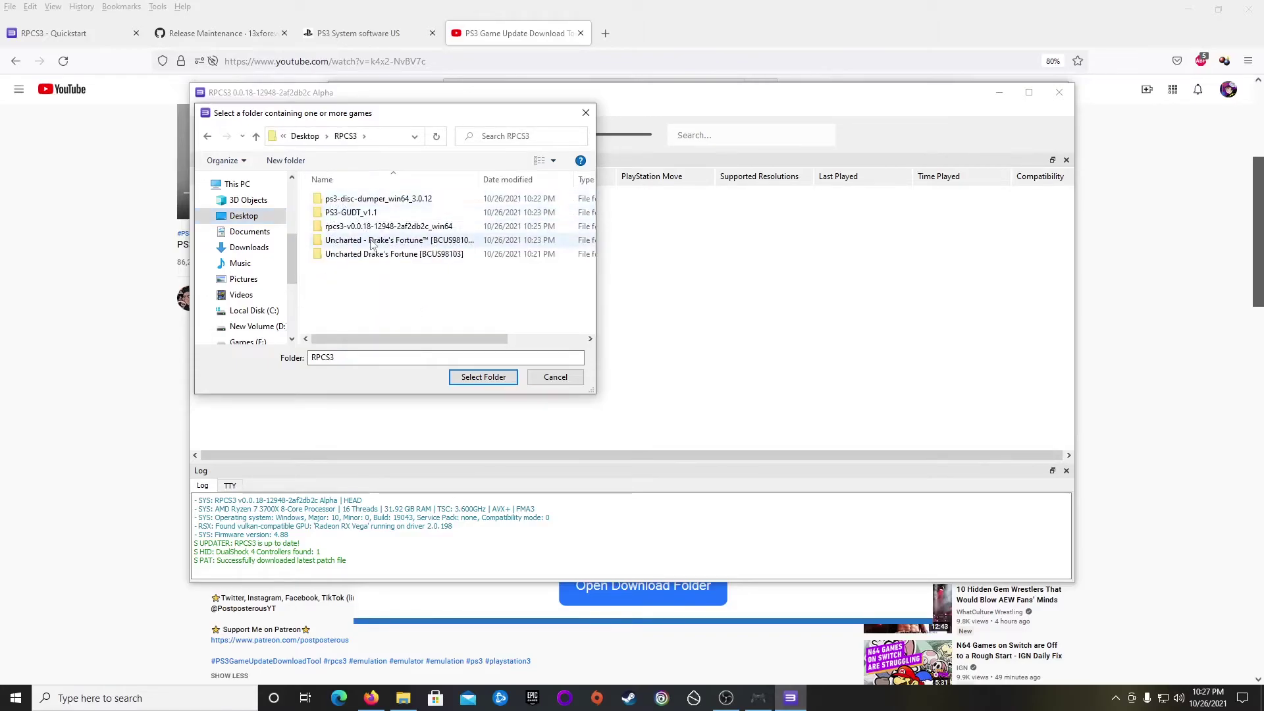
{"action": "left_click", "coordinate": [486, 378]}
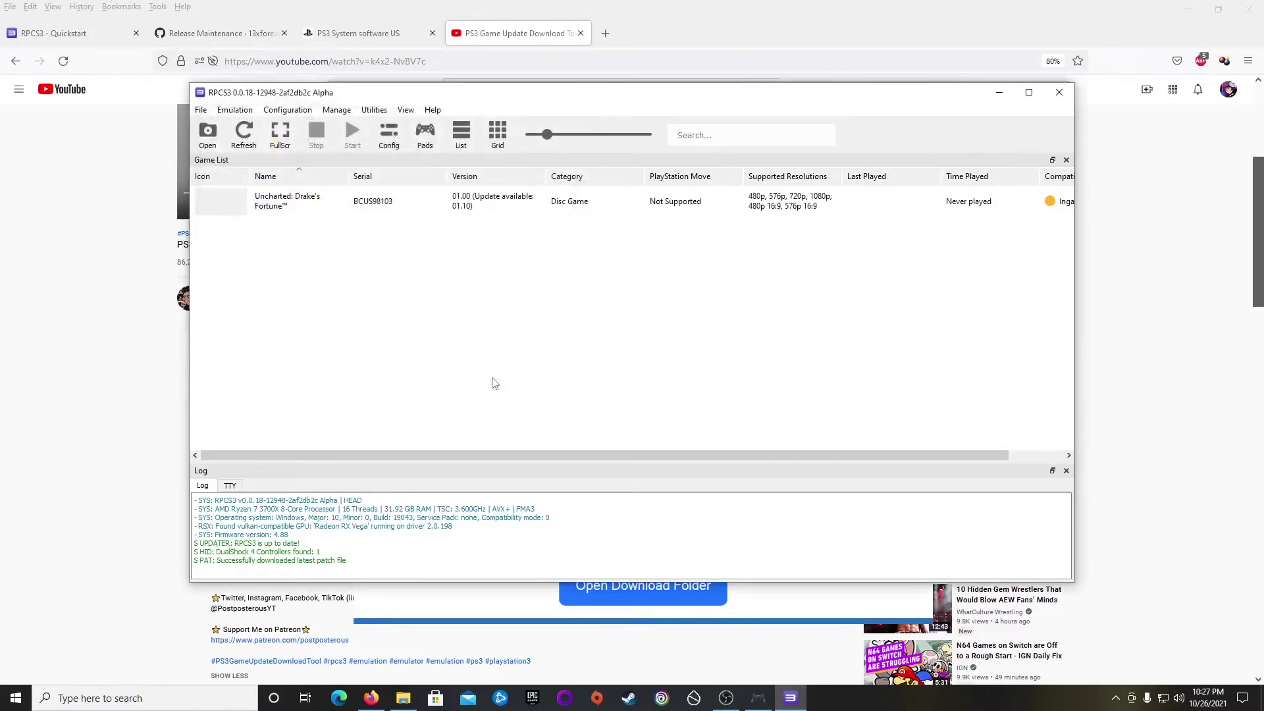
{"action": "left_click", "coordinate": [286, 207]}
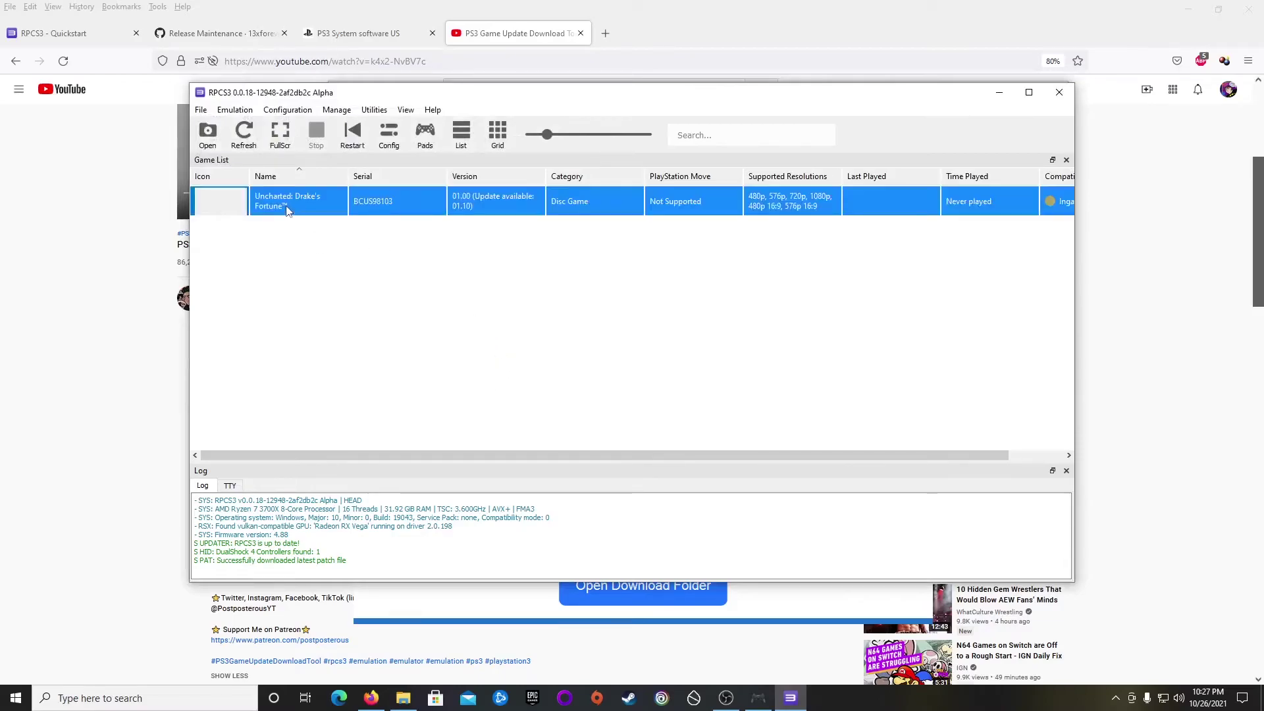
{"action": "left_click", "coordinate": [243, 134]}
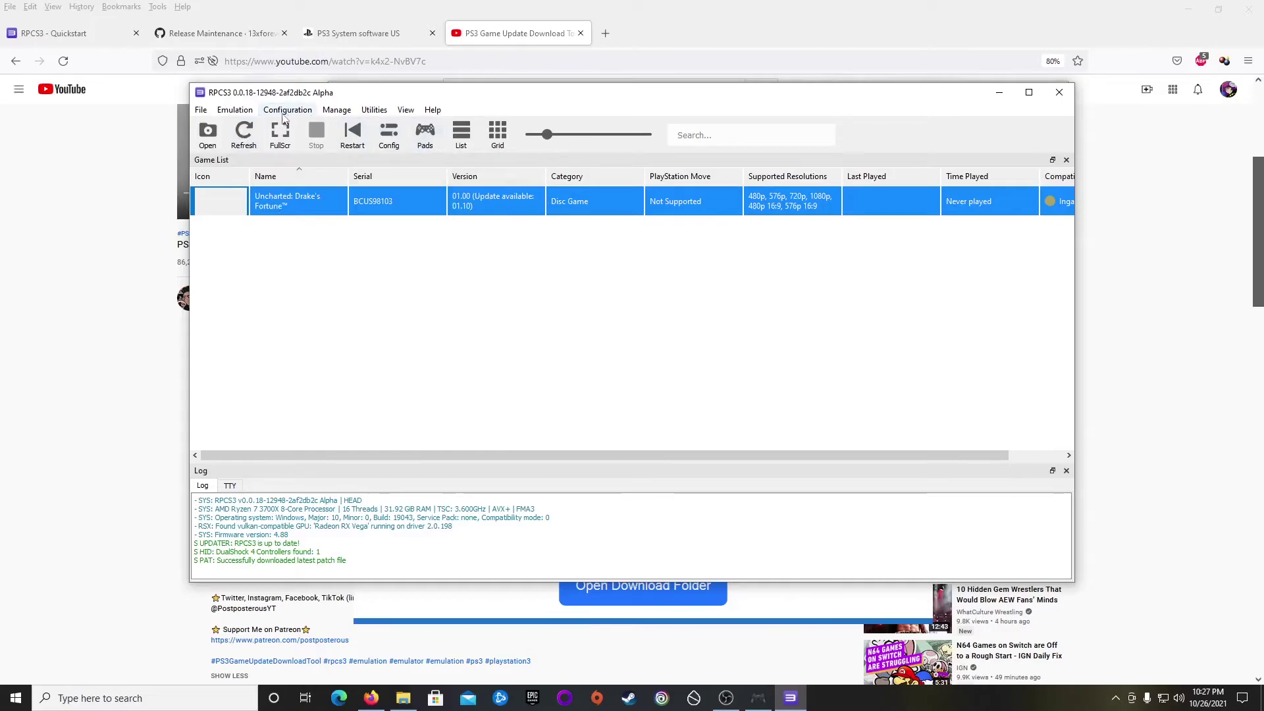
Install the Uncharted: Drake's Fortune version 01.10 update package from the game's update folder inside RPCS3.
{"action": "left_click", "coordinate": [201, 111]}
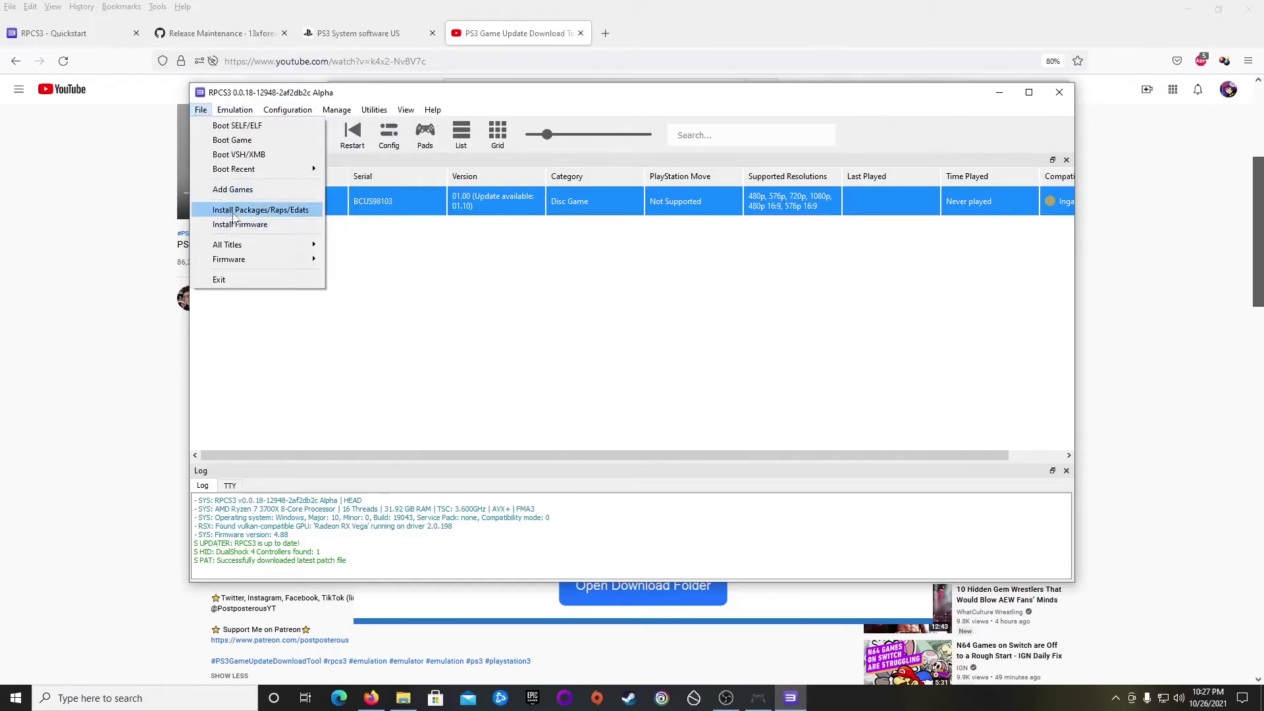
{"action": "left_click", "coordinate": [234, 211]}
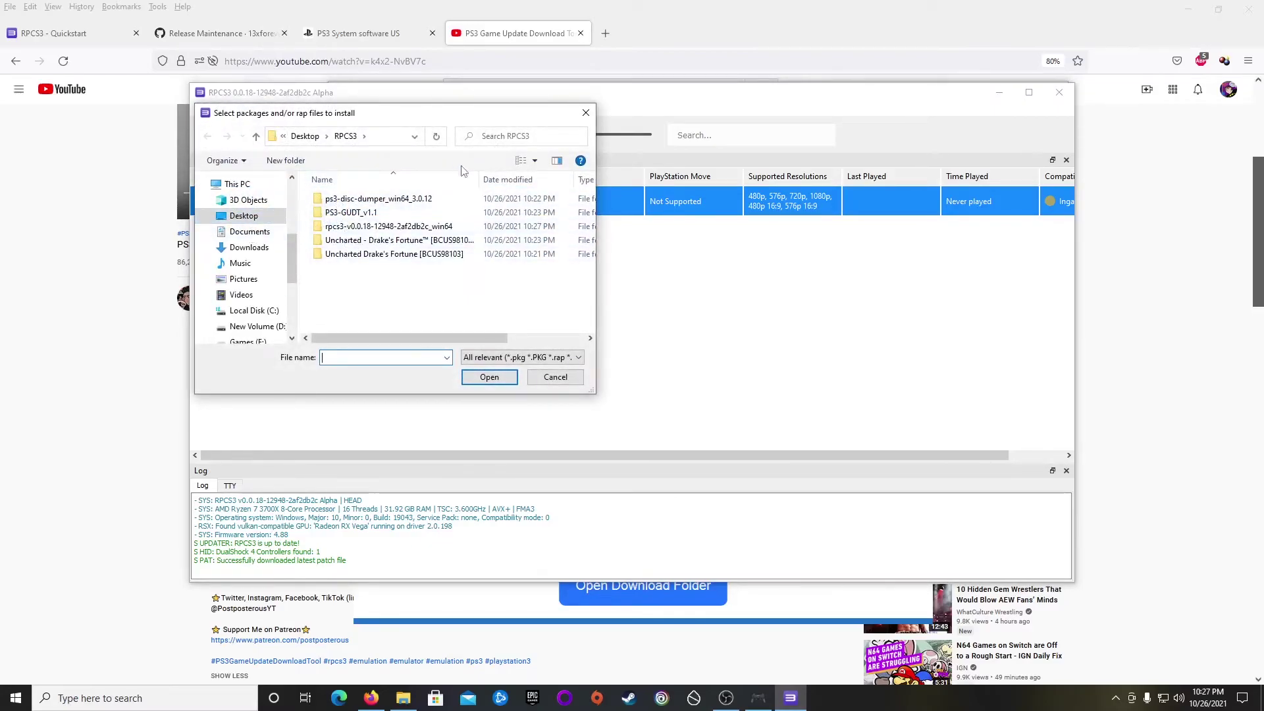
{"action": "double_click", "coordinate": [453, 240]}
{"action": "double_click", "coordinate": [373, 199]}
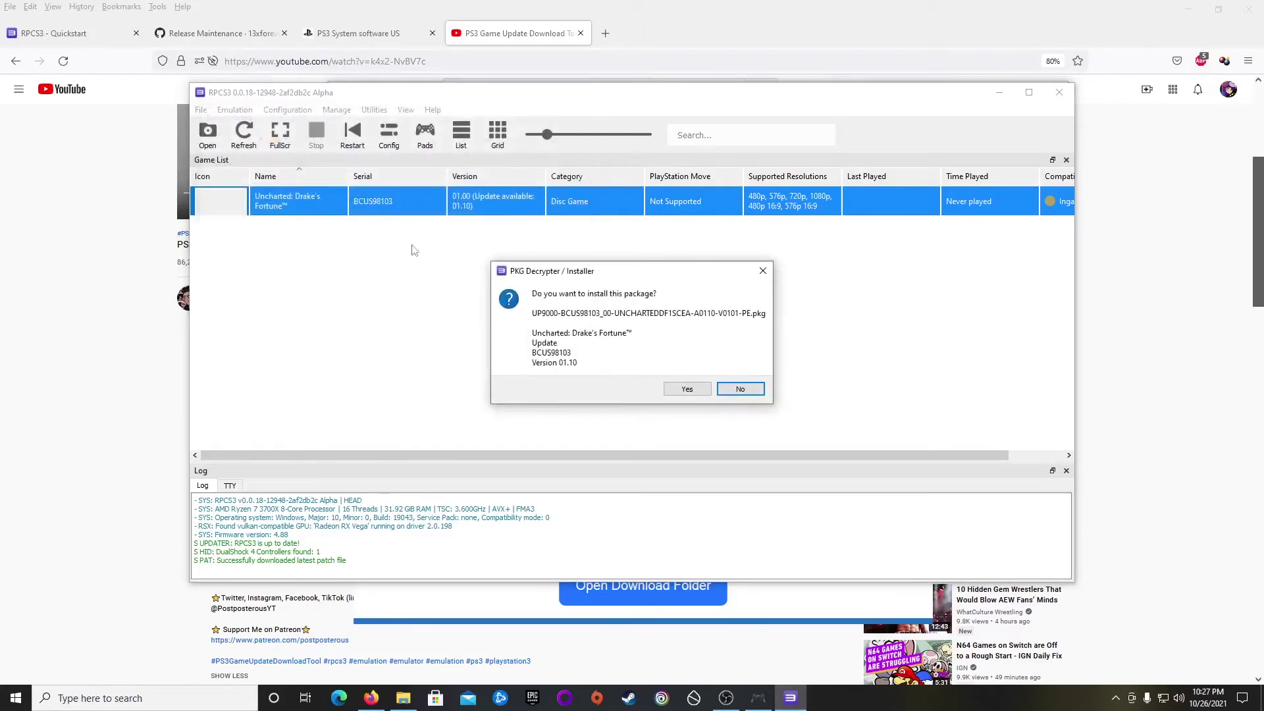
{"action": "left_click", "coordinate": [685, 389]}
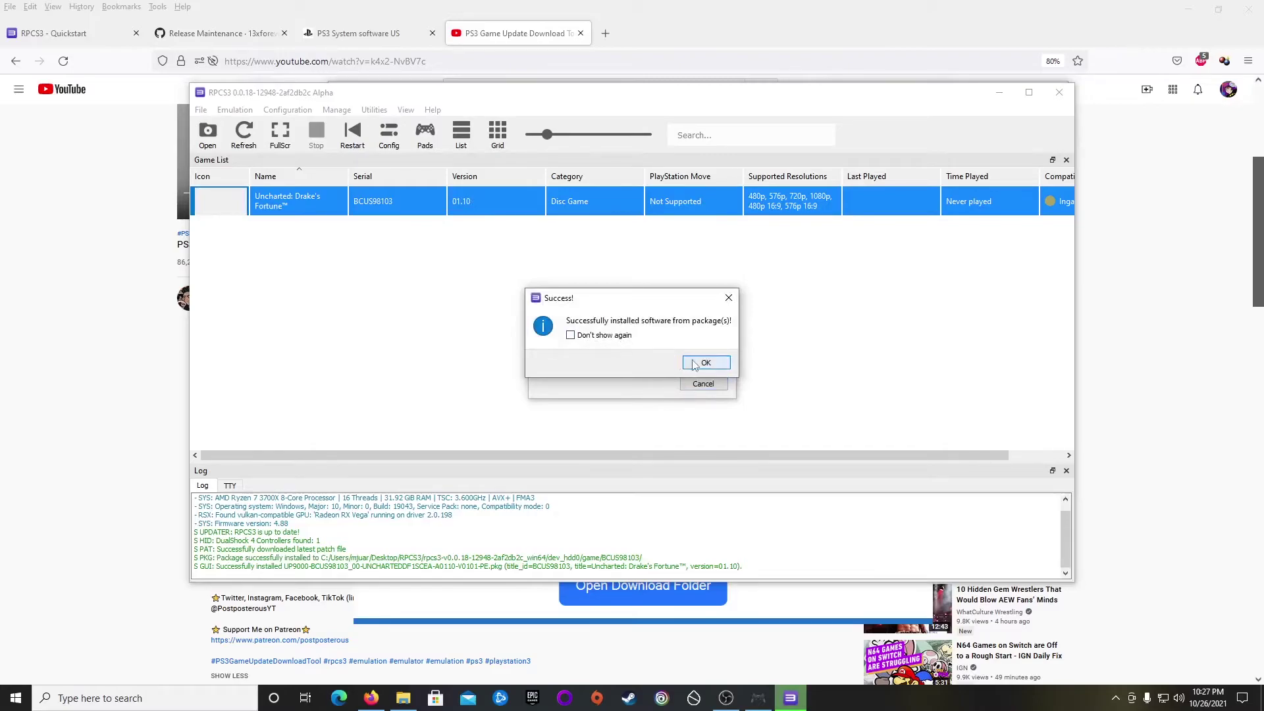
{"action": "left_click", "coordinate": [688, 362]}
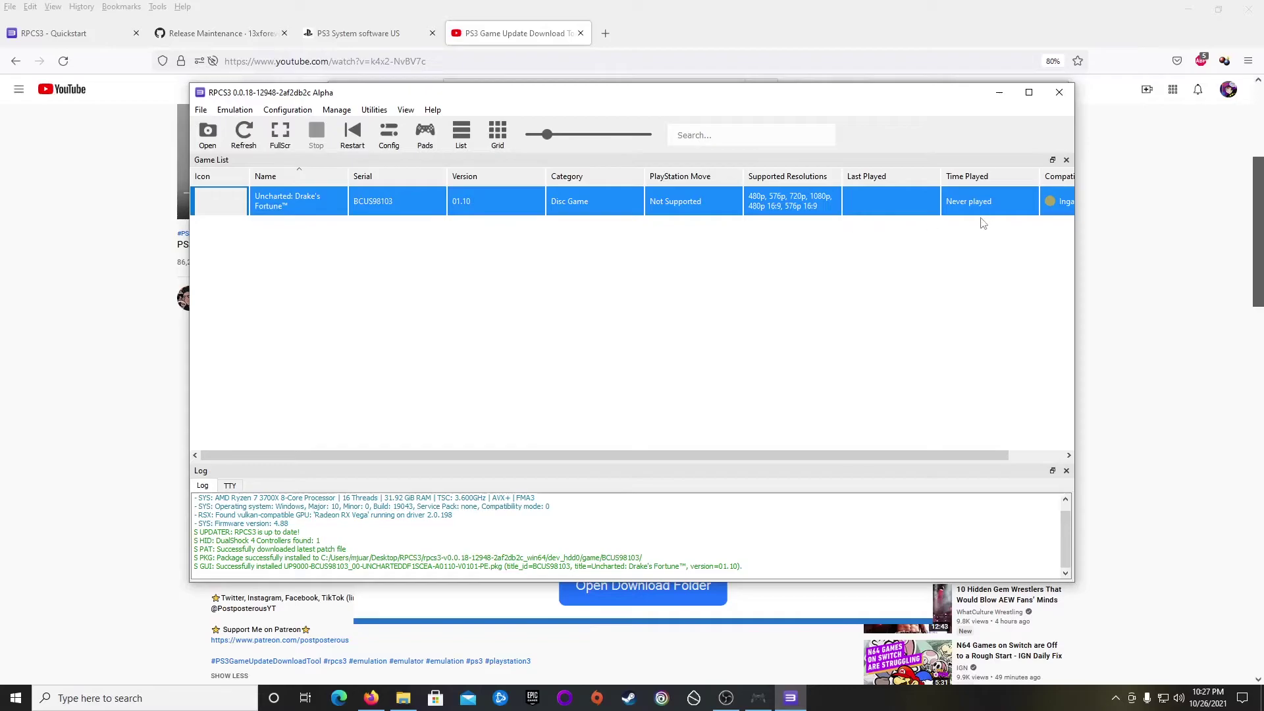
Widen the emulator window to show the whole Compatibility column, and download the compatibility database.
{"action": "left_click_drag", "start_coordinate": [1079, 224], "coordinate": [1165, 238]}
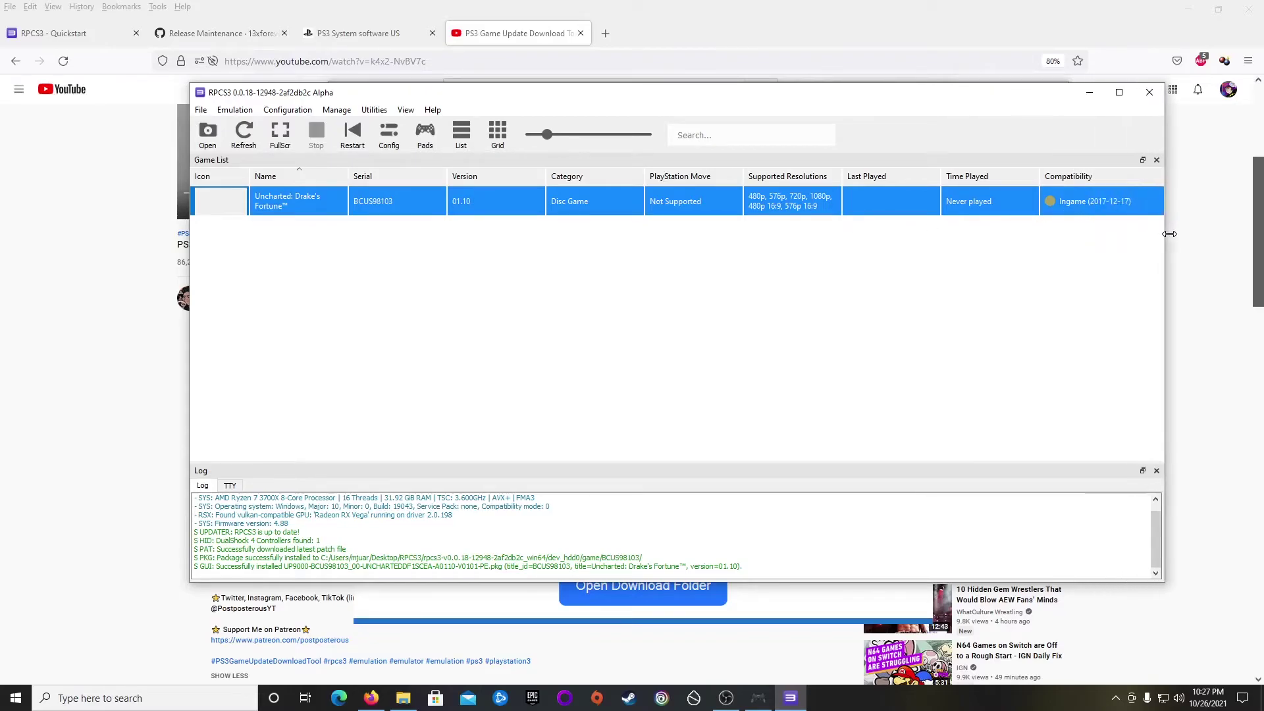
{"action": "right_click", "coordinate": [293, 204]}
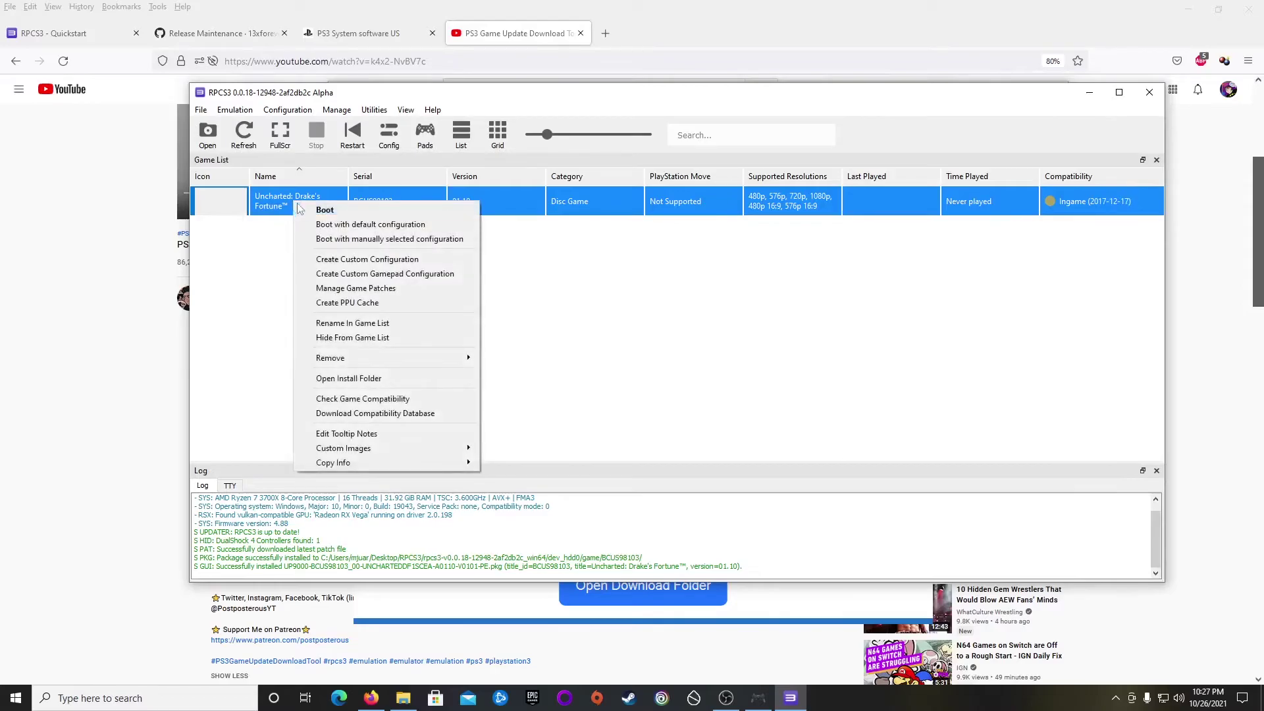
{"action": "left_click", "coordinate": [377, 414]}
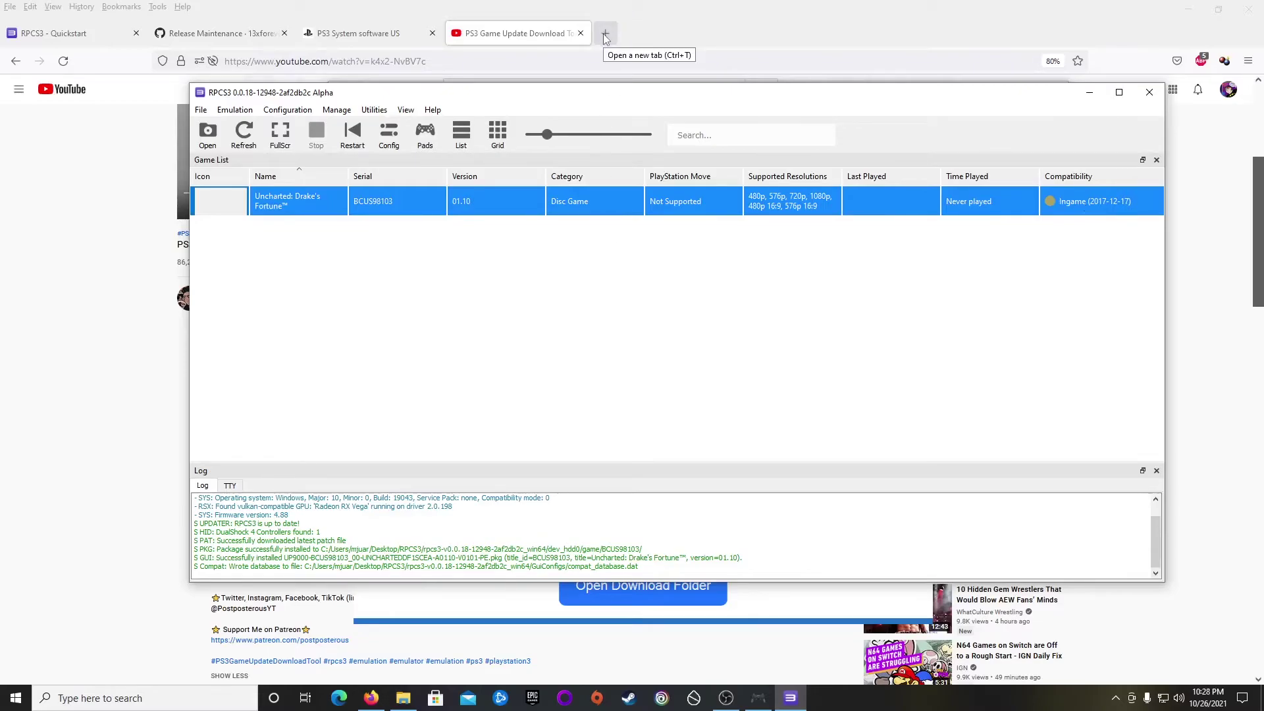
In a new Firefox tab, search for "rpcswiki", open the RPCS3 Wiki and go to its Games category.
{"action": "left_click", "coordinate": [605, 33]}
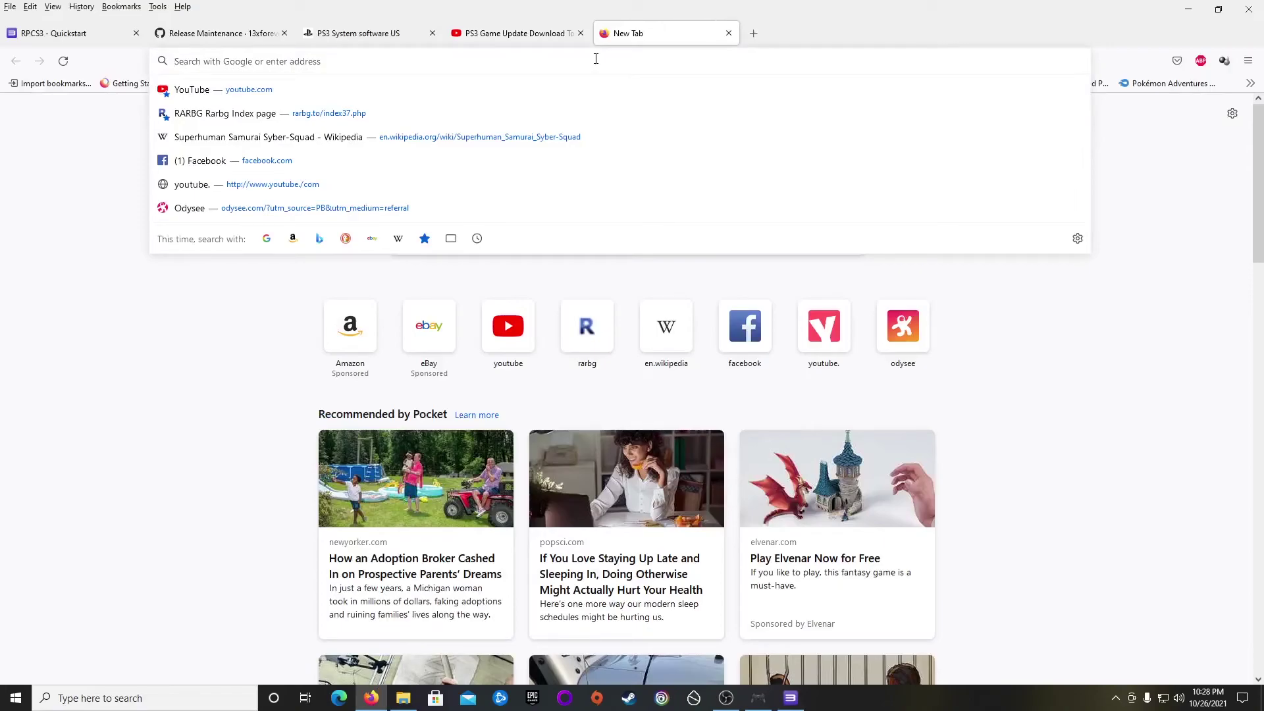
{"action": "type", "text": "rpcswiki"}
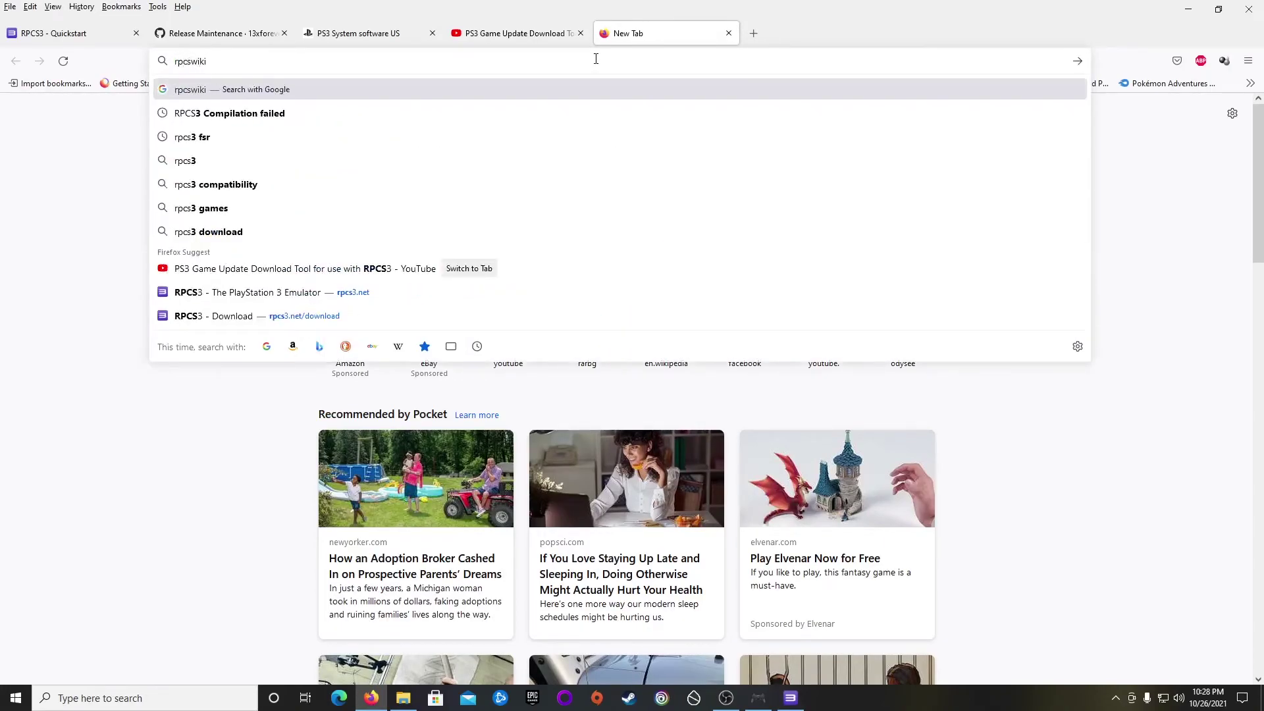
{"action": "key", "text": "Return"}
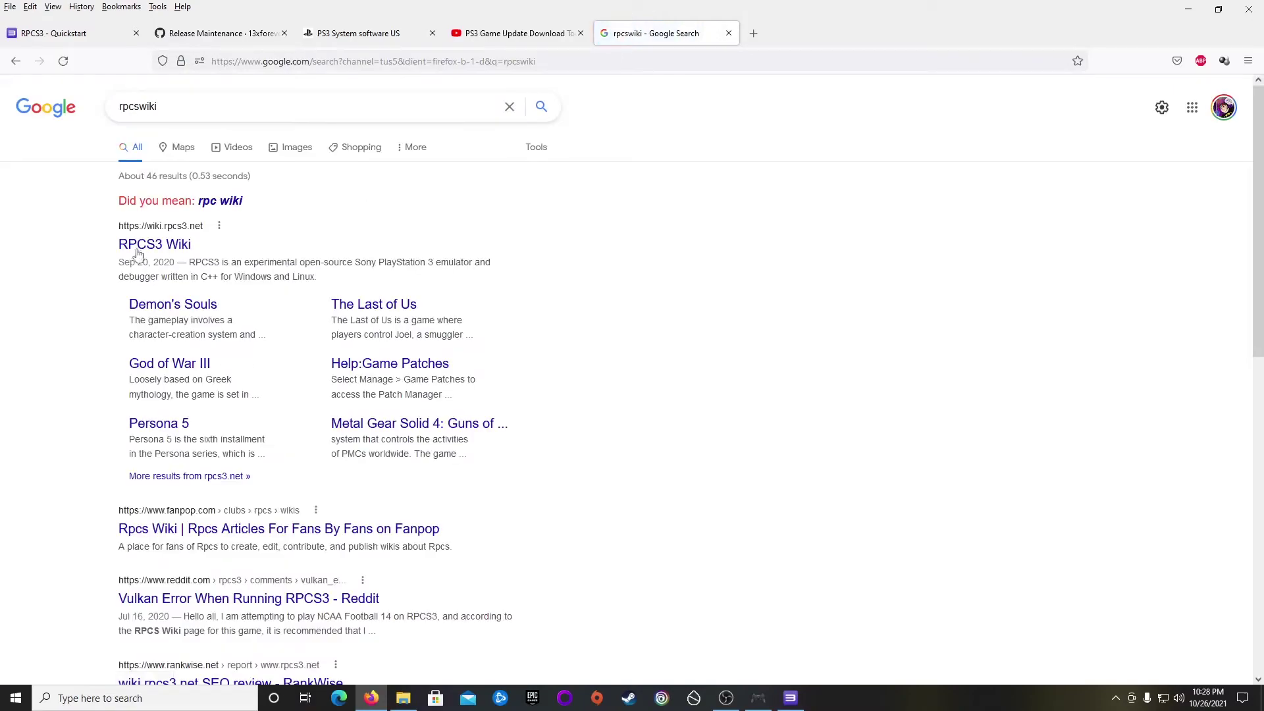
{"action": "left_click", "coordinate": [150, 246]}
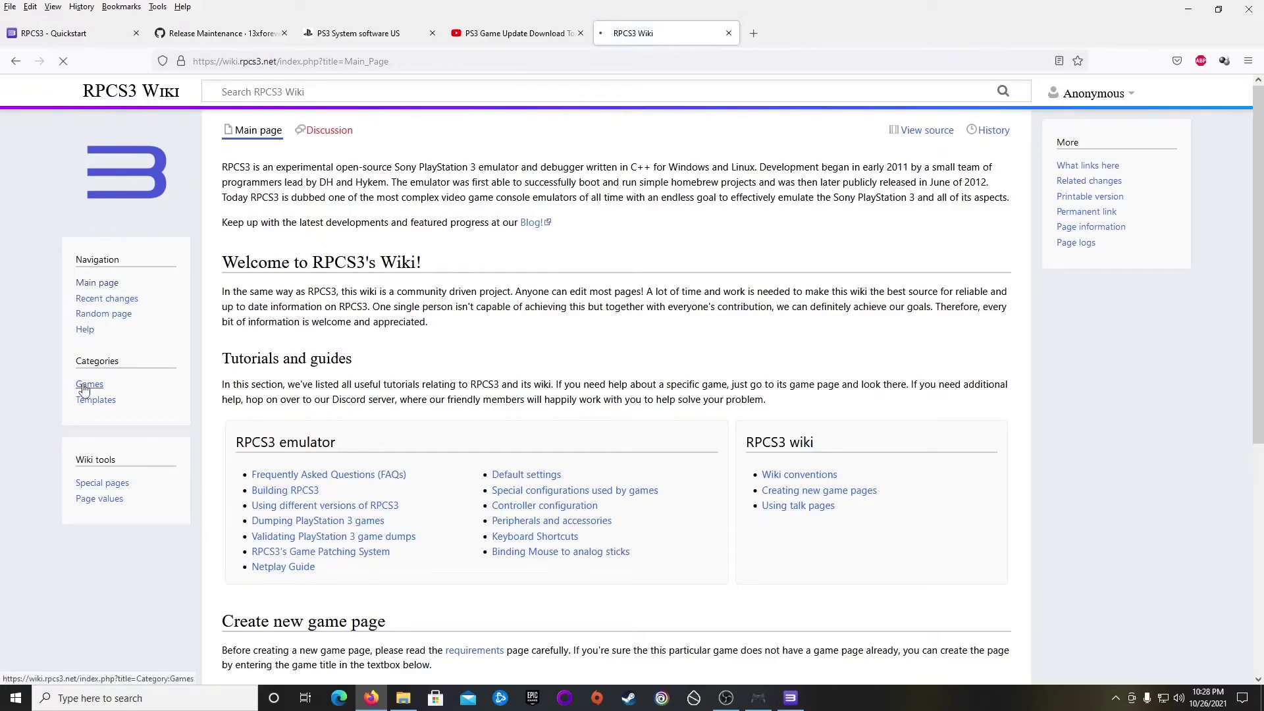
{"action": "left_click", "coordinate": [87, 385]}
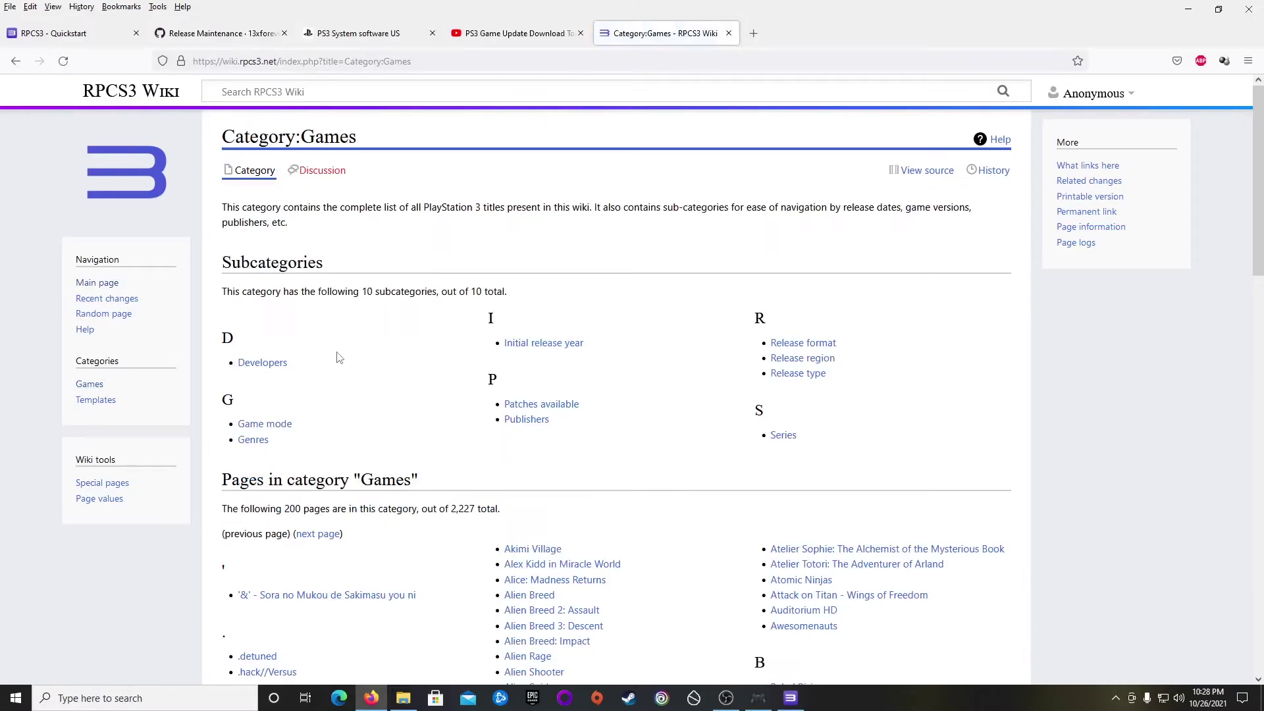
Page through the wiki's Games category to the titles starting with U and open the Uncharted: Drake's Fortune page.
{"action": "scroll", "coordinate": [339, 358], "scroll_direction": "down", "scroll_amount": 7}
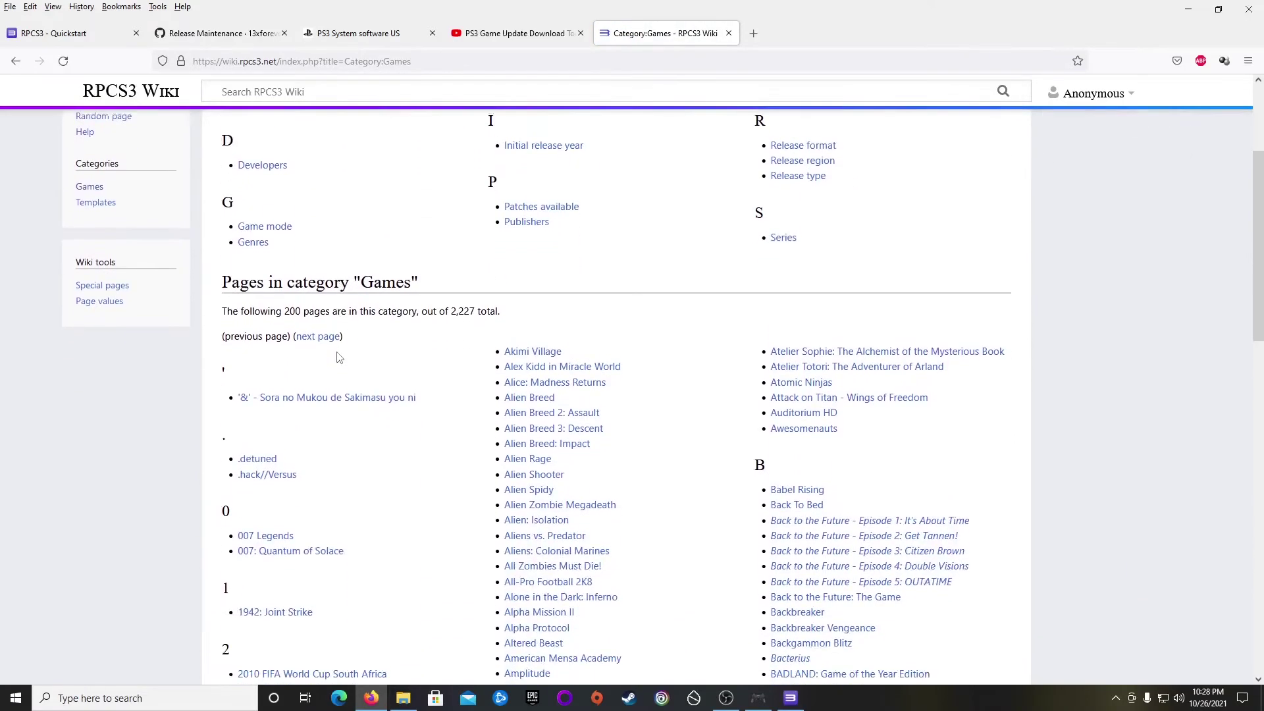
{"action": "scroll", "coordinate": [339, 358], "scroll_direction": "down", "scroll_amount": 12}
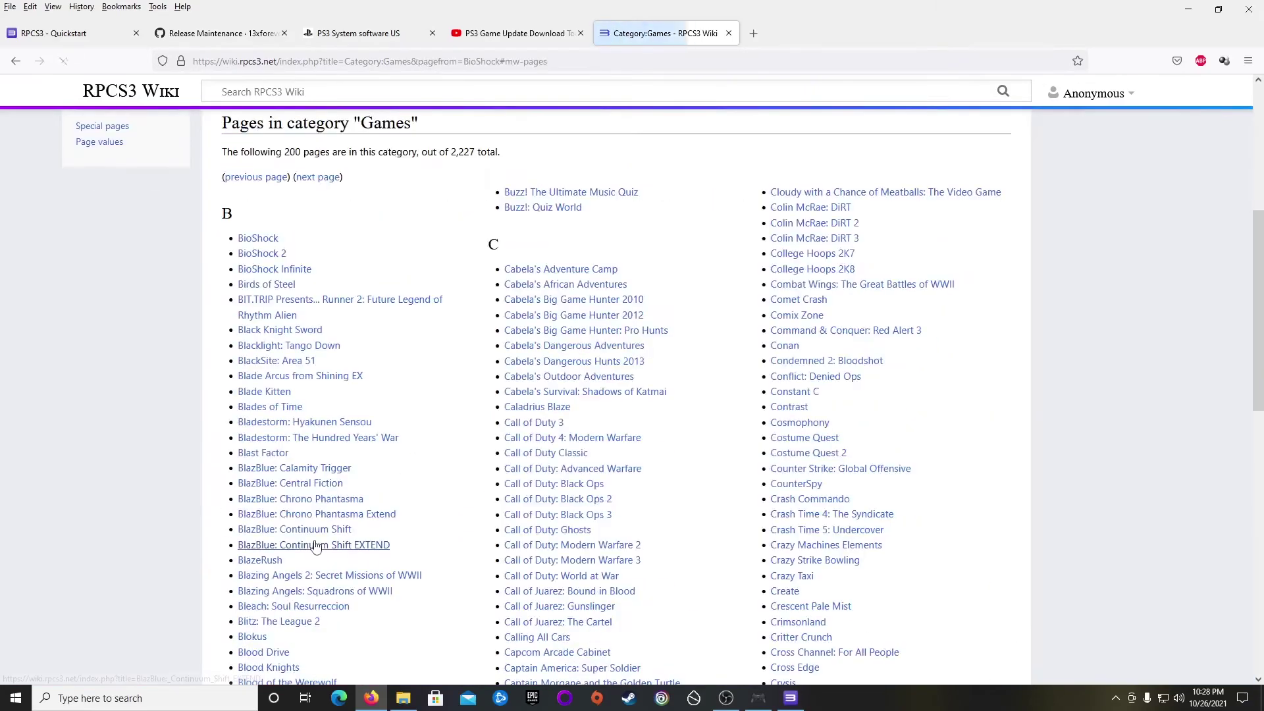
{"action": "scroll", "coordinate": [316, 545], "scroll_direction": "down", "scroll_amount": 15}
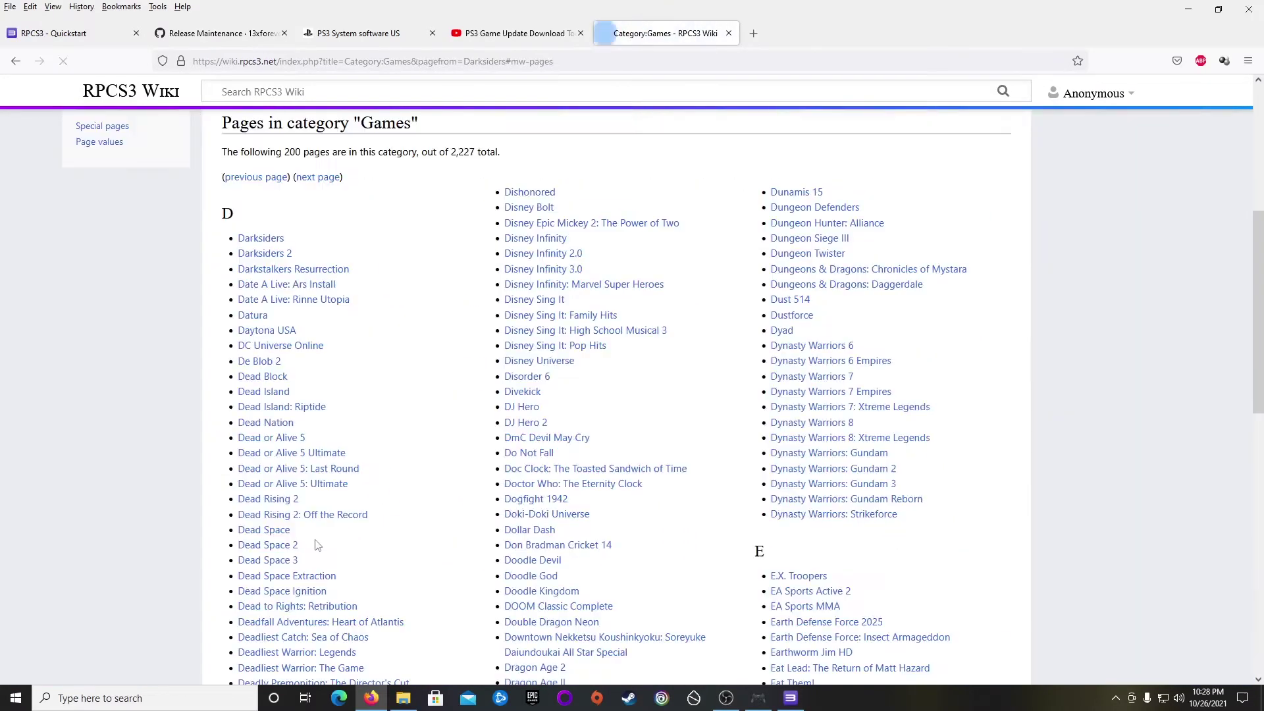
{"action": "scroll", "coordinate": [316, 545], "scroll_direction": "down", "scroll_amount": 15}
{"action": "left_click", "coordinate": [316, 541]}
{"action": "scroll", "coordinate": [316, 545], "scroll_direction": "down", "scroll_amount": 15}
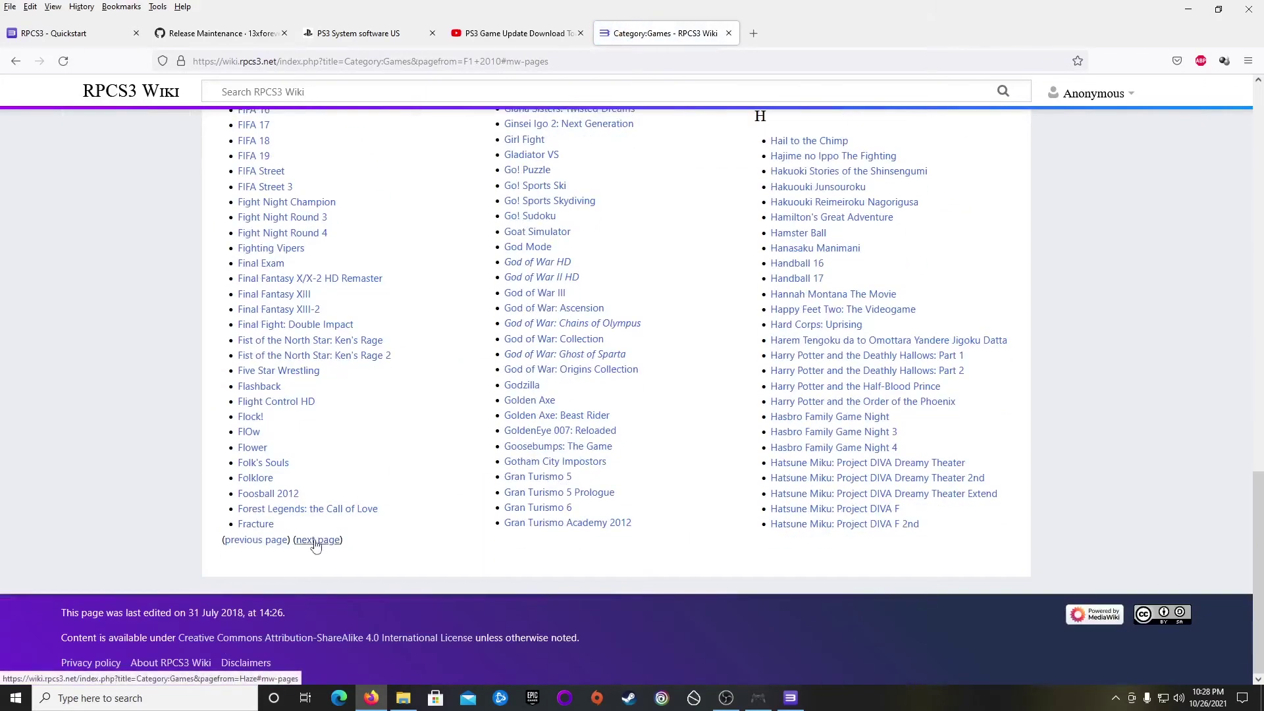
{"action": "scroll", "coordinate": [316, 545], "scroll_direction": "down", "scroll_amount": 15}
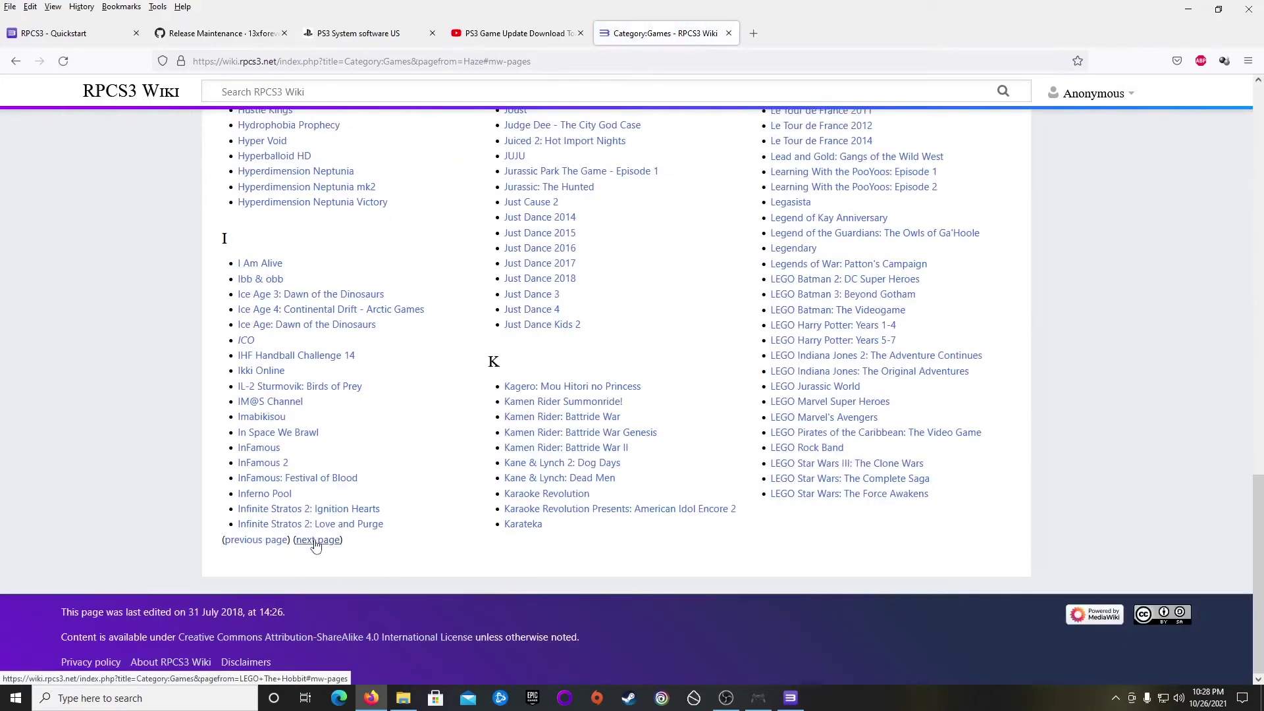
{"action": "scroll", "coordinate": [316, 546], "scroll_direction": "down", "scroll_amount": 15}
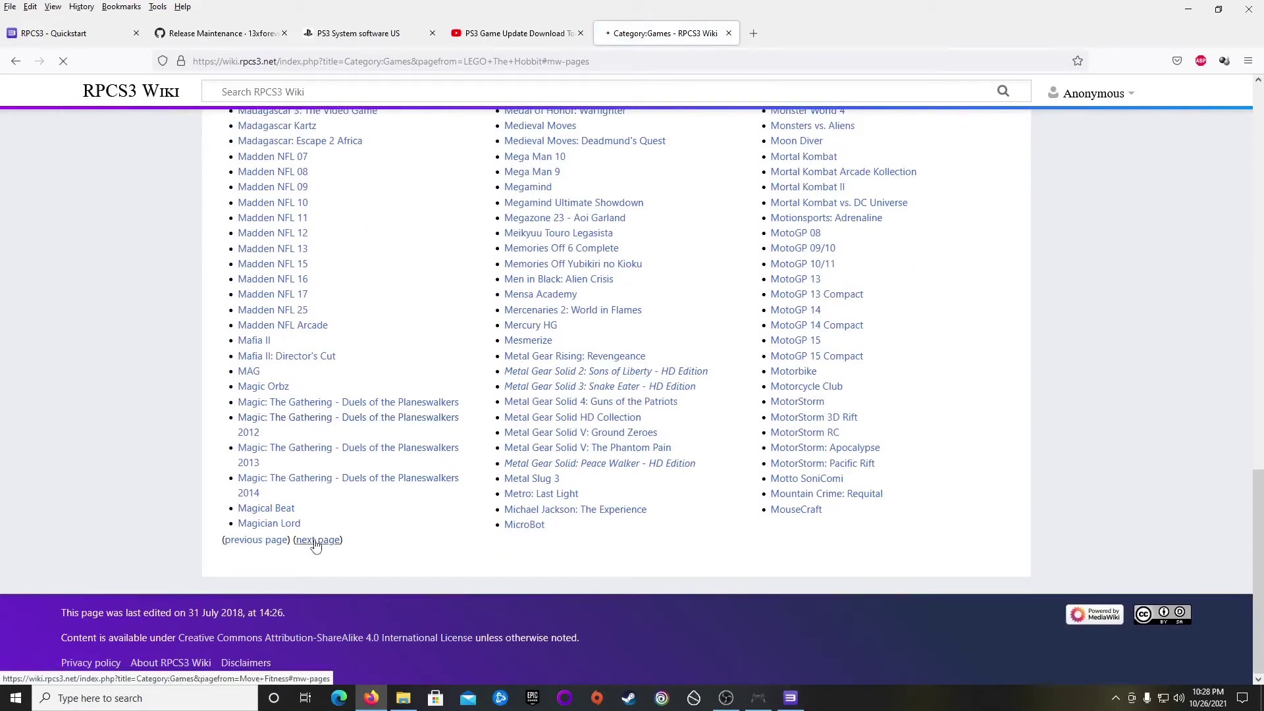
{"action": "scroll", "coordinate": [316, 545], "scroll_direction": "down", "scroll_amount": 15}
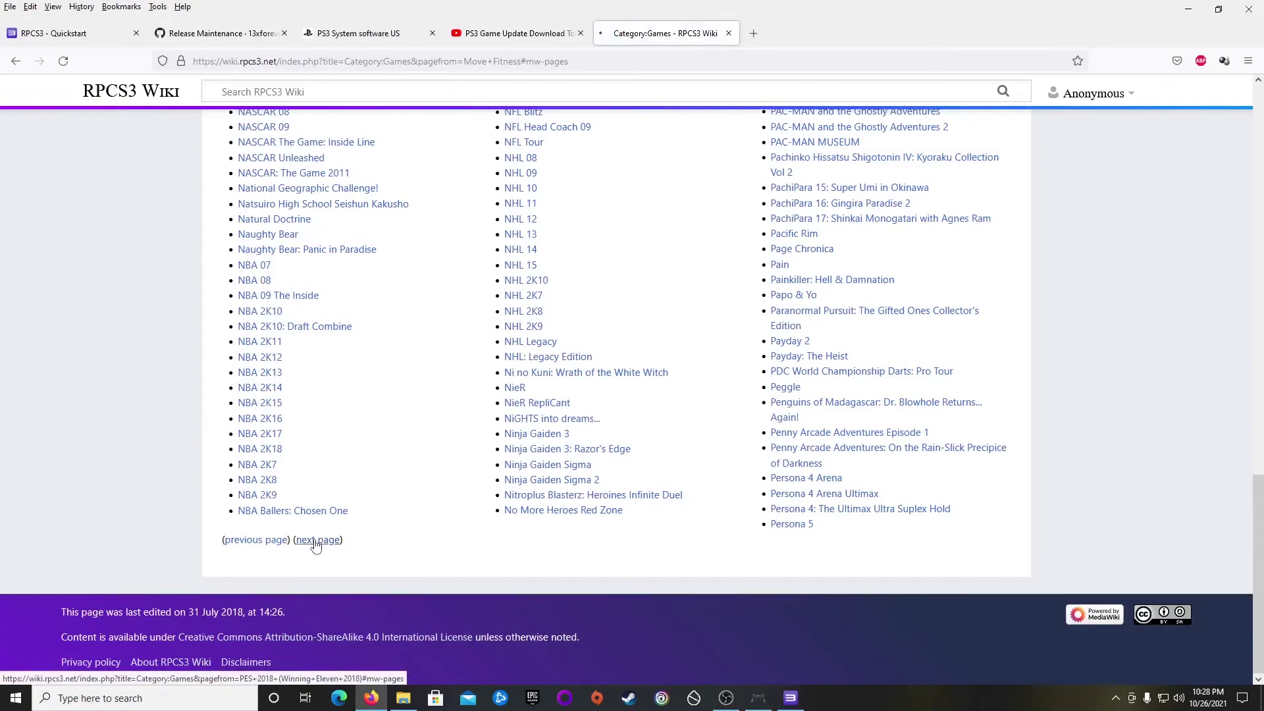
{"action": "scroll", "coordinate": [316, 545], "scroll_direction": "down", "scroll_amount": 15}
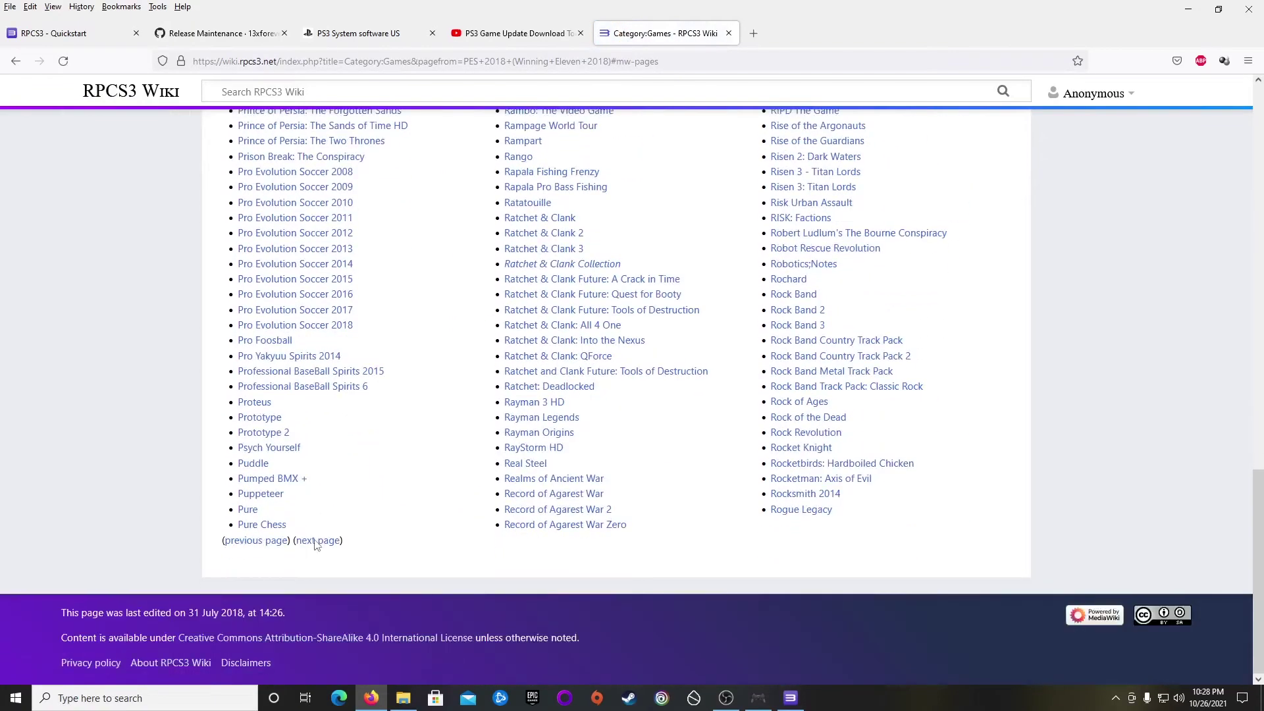
{"action": "left_click", "coordinate": [316, 540]}
{"action": "scroll", "coordinate": [316, 545], "scroll_direction": "down", "scroll_amount": 15}
{"action": "scroll", "coordinate": [314, 545], "scroll_direction": "down", "scroll_amount": 2}
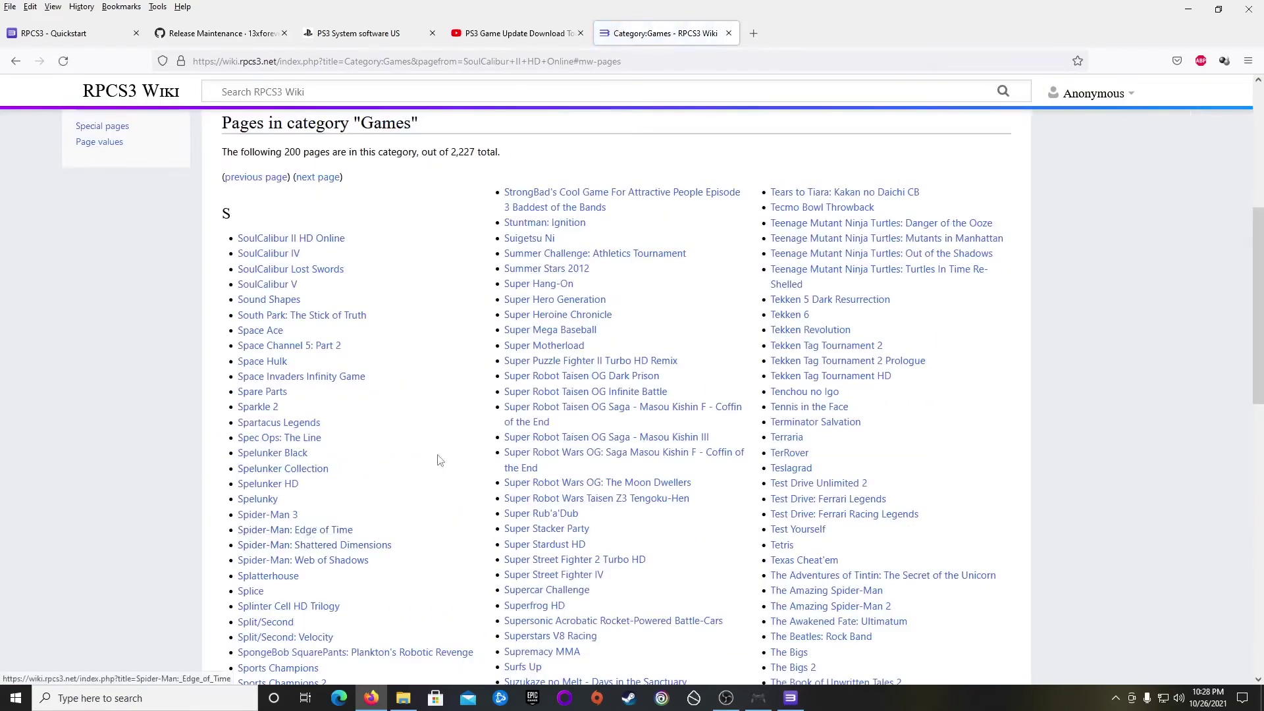
{"action": "scroll", "coordinate": [881, 447], "scroll_direction": "down", "scroll_amount": 10}
{"action": "scroll", "coordinate": [881, 447], "scroll_direction": "down", "scroll_amount": 5}
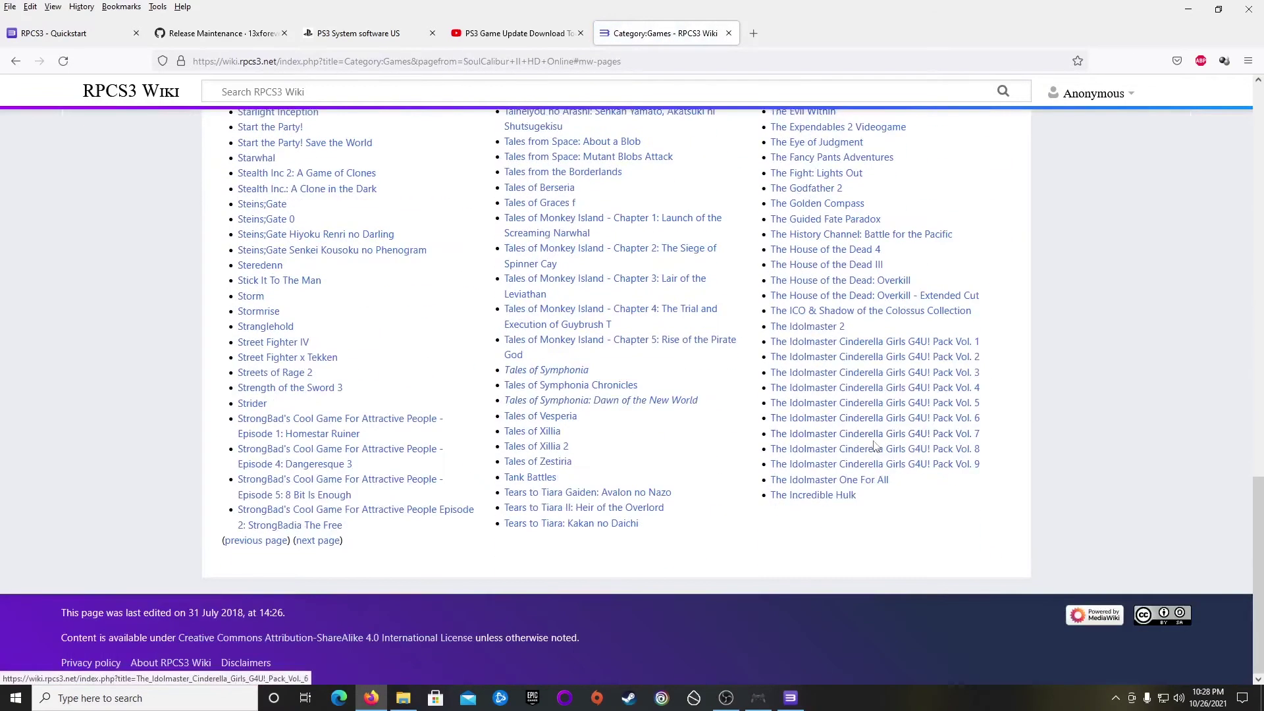
{"action": "left_click", "coordinate": [319, 543]}
{"action": "scroll", "coordinate": [322, 550], "scroll_direction": "down", "scroll_amount": 15}
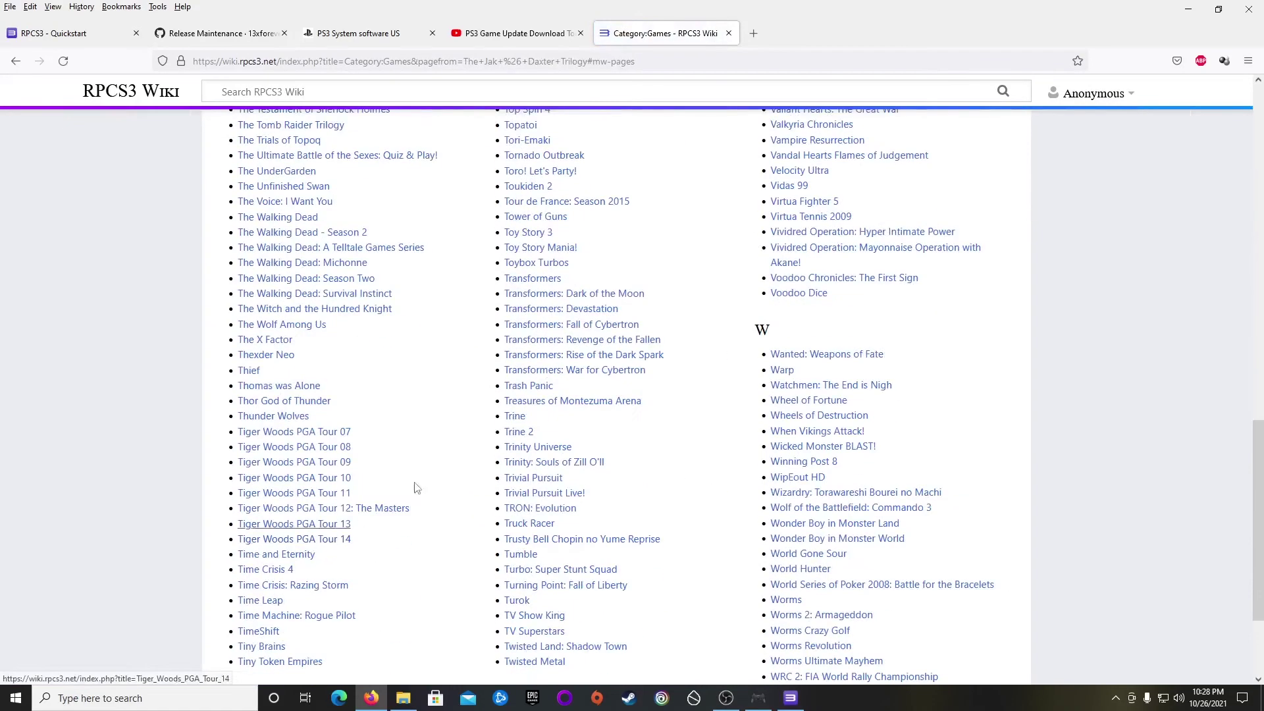
{"action": "scroll", "coordinate": [1015, 220], "scroll_direction": "up", "scroll_amount": 6}
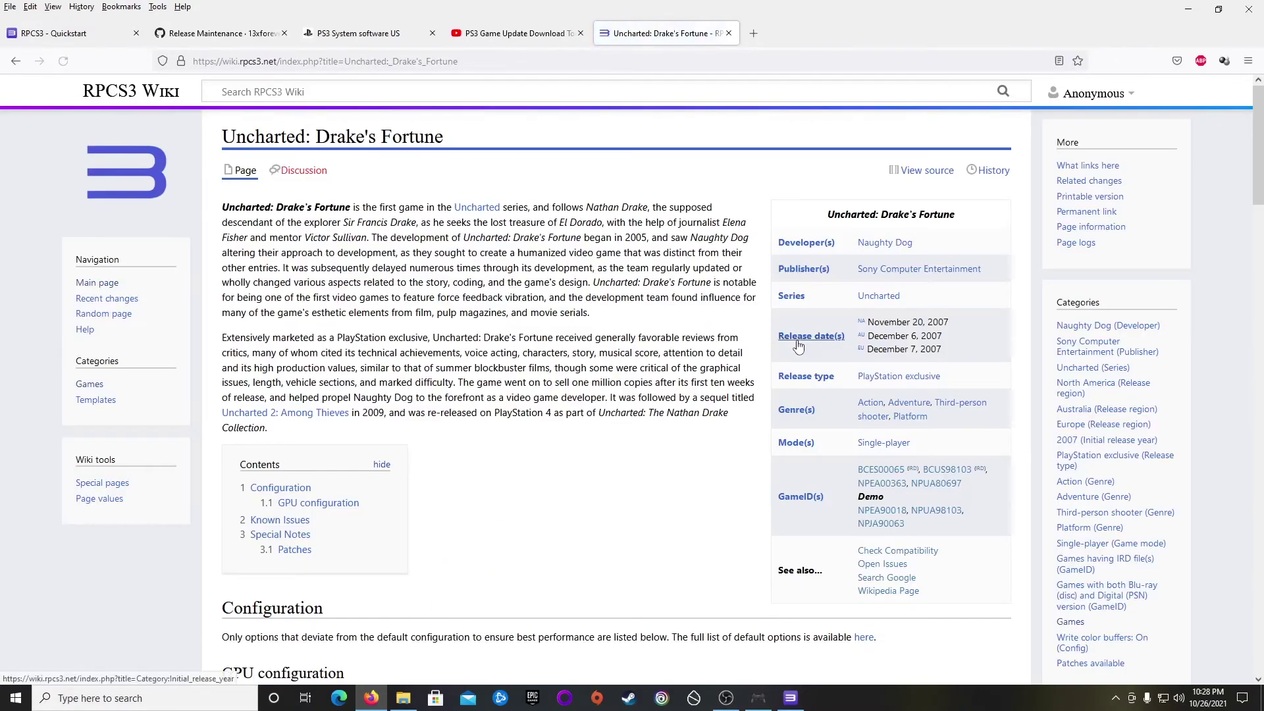
Examine the Configuration, Known Issues and Patches sections of the Uncharted: Drake's Fortune wiki page.
{"action": "scroll", "coordinate": [445, 305], "scroll_direction": "down", "scroll_amount": 5}
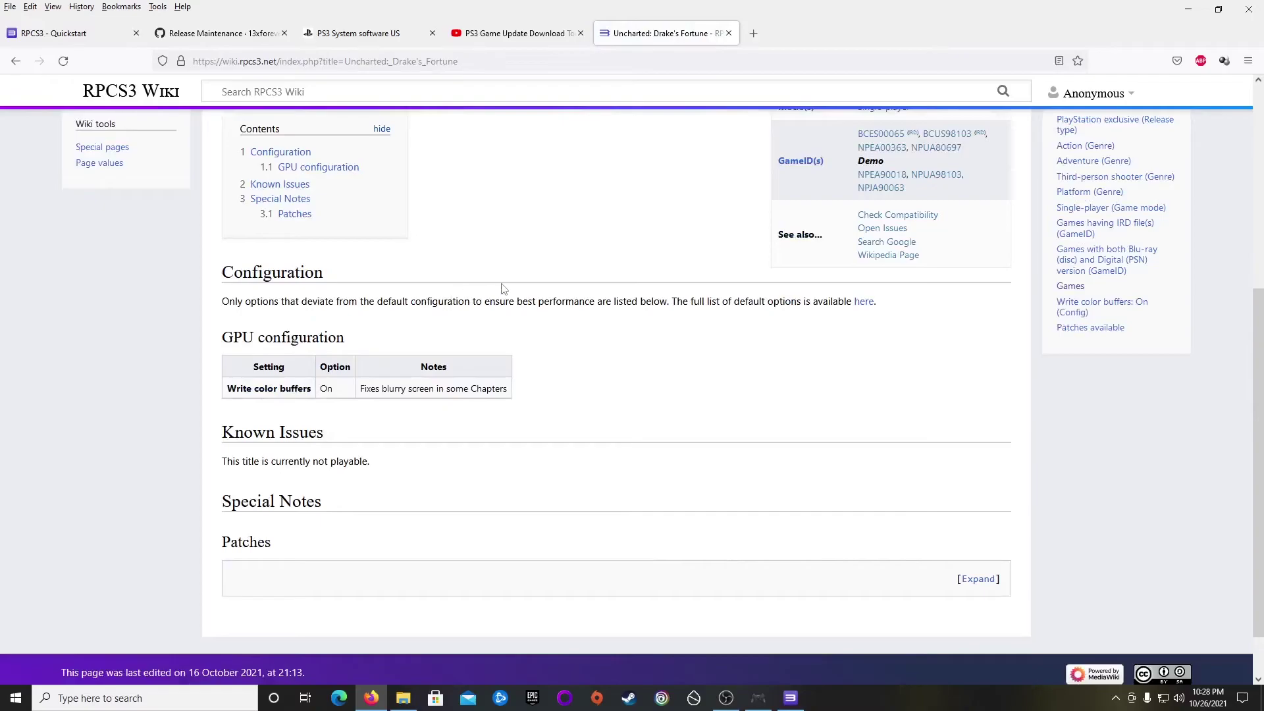
{"action": "scroll", "coordinate": [372, 261], "scroll_direction": "up", "scroll_amount": 6}
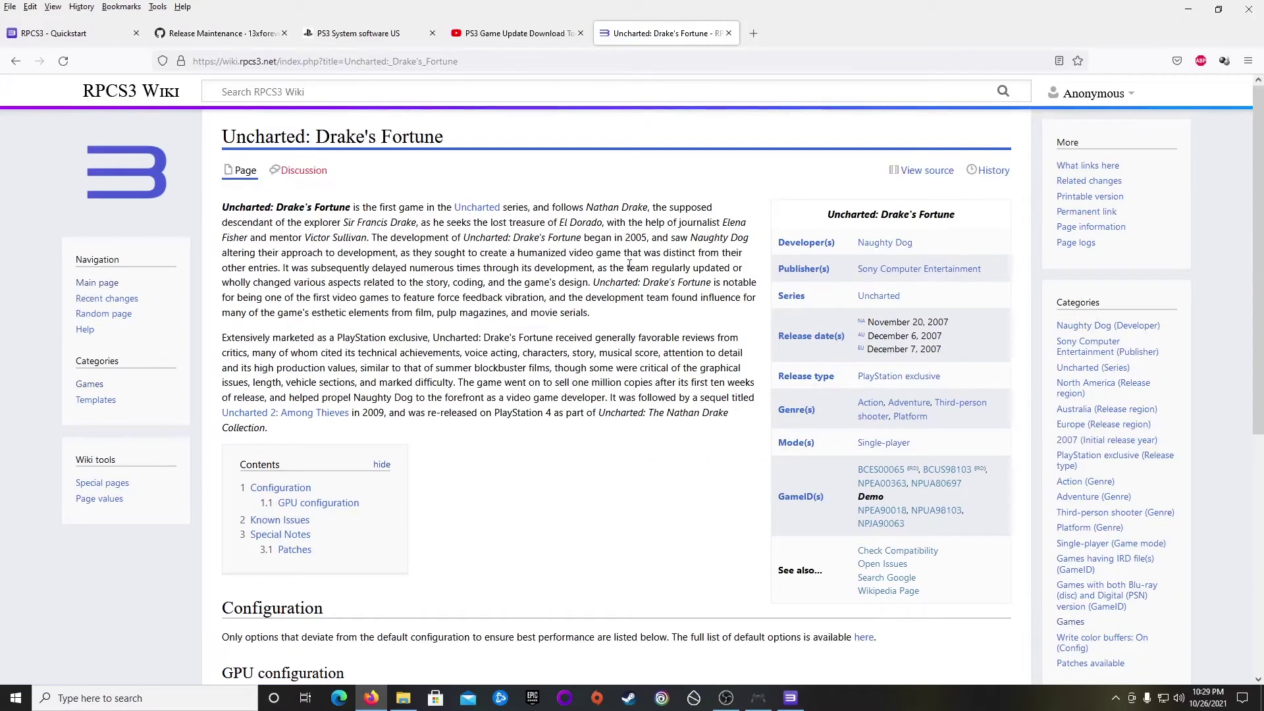
{"action": "scroll", "coordinate": [392, 326], "scroll_direction": "down", "scroll_amount": 4}
{"action": "scroll", "coordinate": [270, 296], "scroll_direction": "down", "scroll_amount": 3}
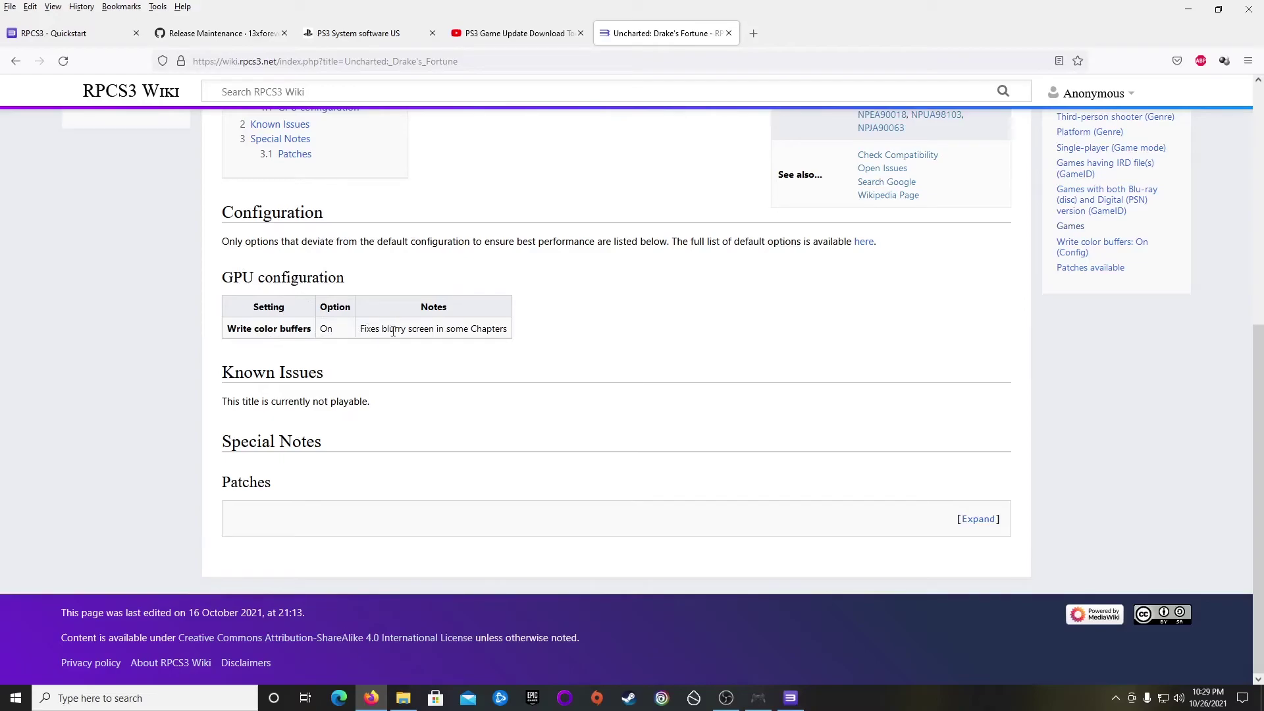
Switch to RPCS3, start a custom configuration for Uncharted: Drake's Fortune and enable Write Color Buffers in its GPU settings.
{"action": "left_click", "coordinate": [791, 698]}
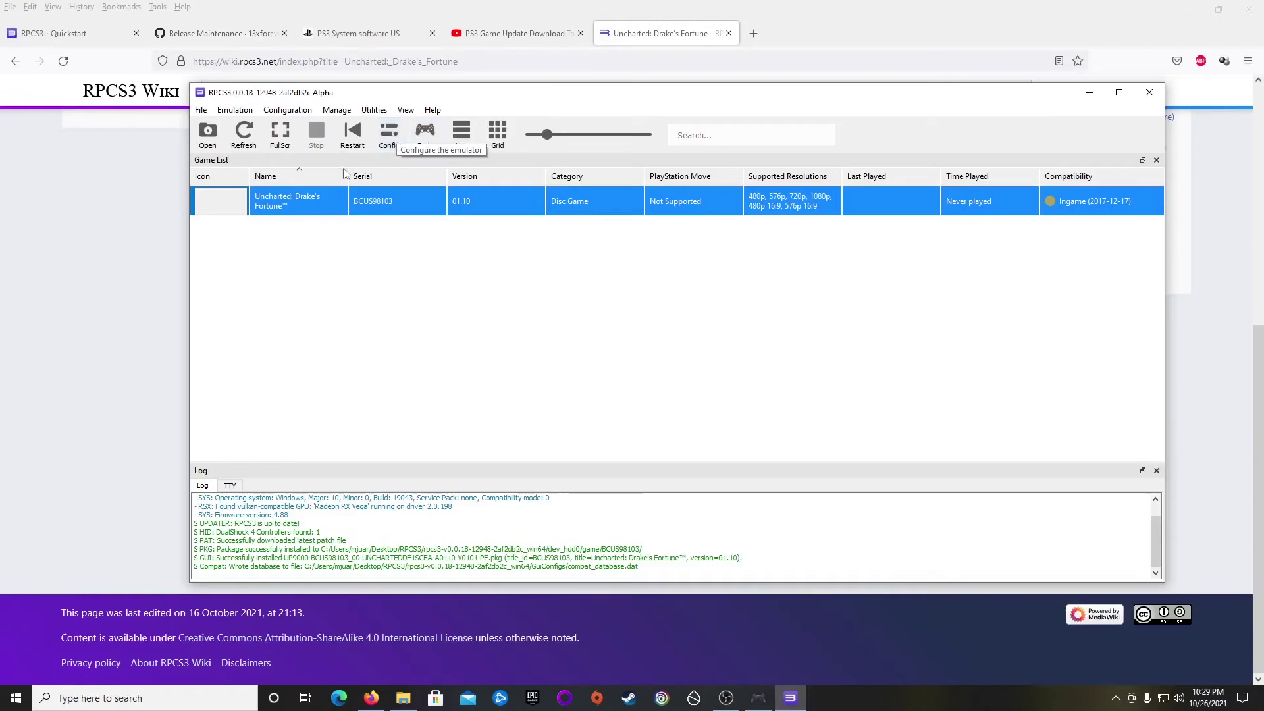
{"action": "right_click", "coordinate": [301, 201]}
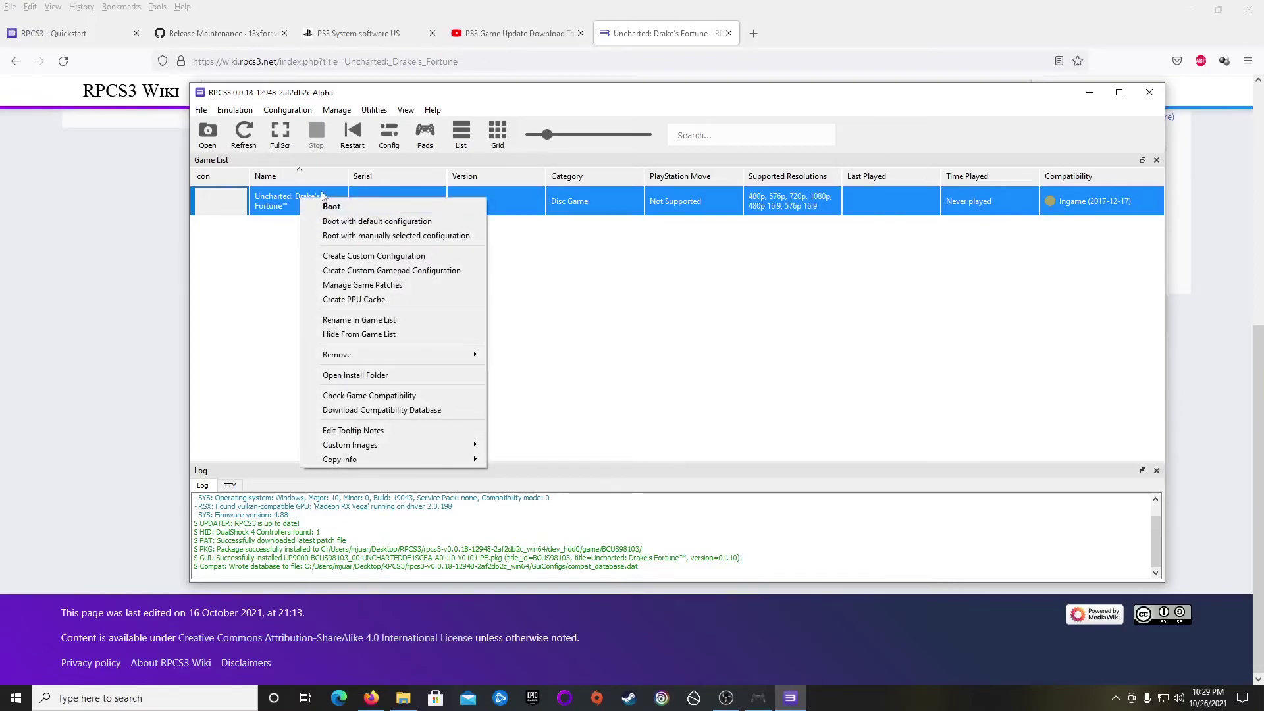
{"action": "left_click", "coordinate": [342, 256]}
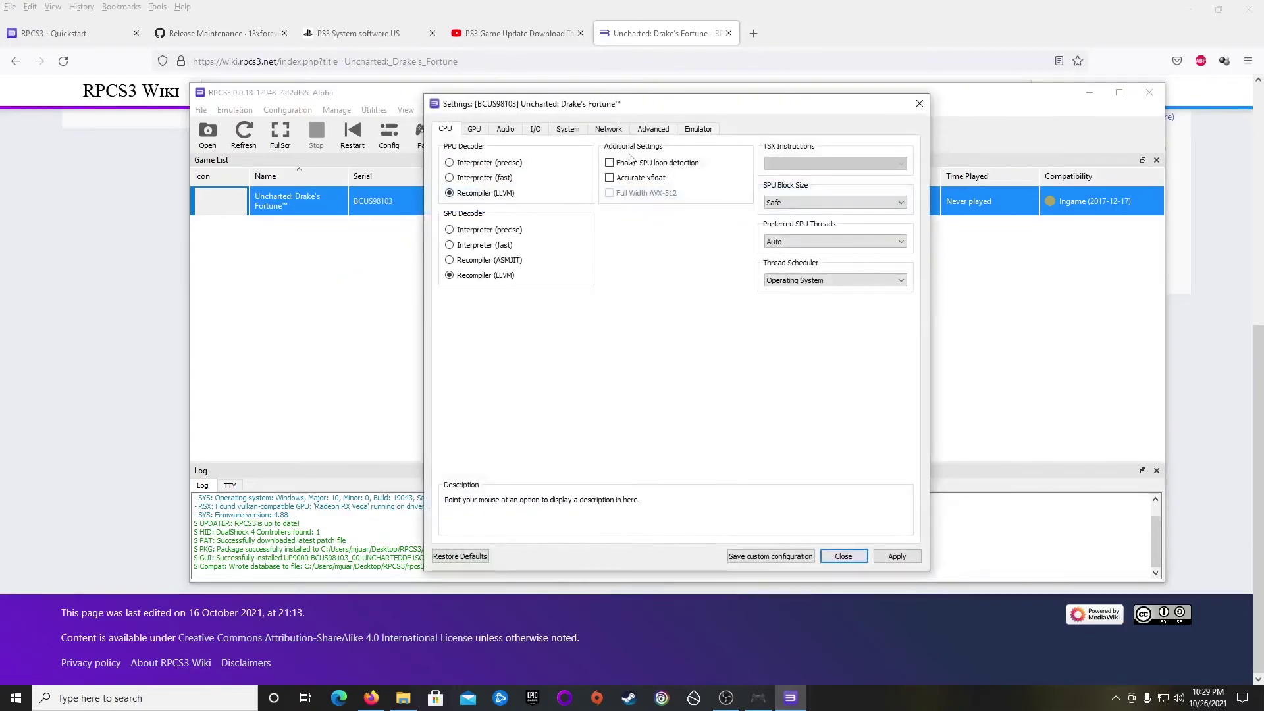
{"action": "left_click", "coordinate": [474, 129]}
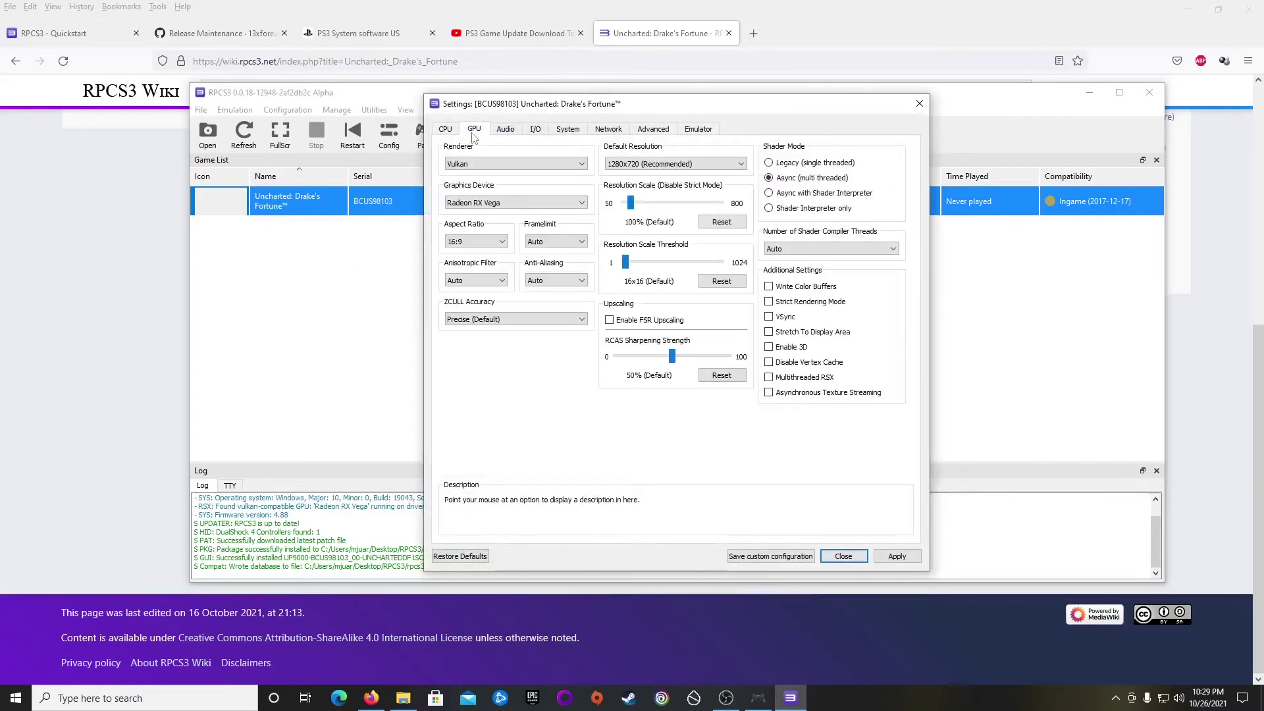
{"action": "left_click", "coordinate": [768, 286]}
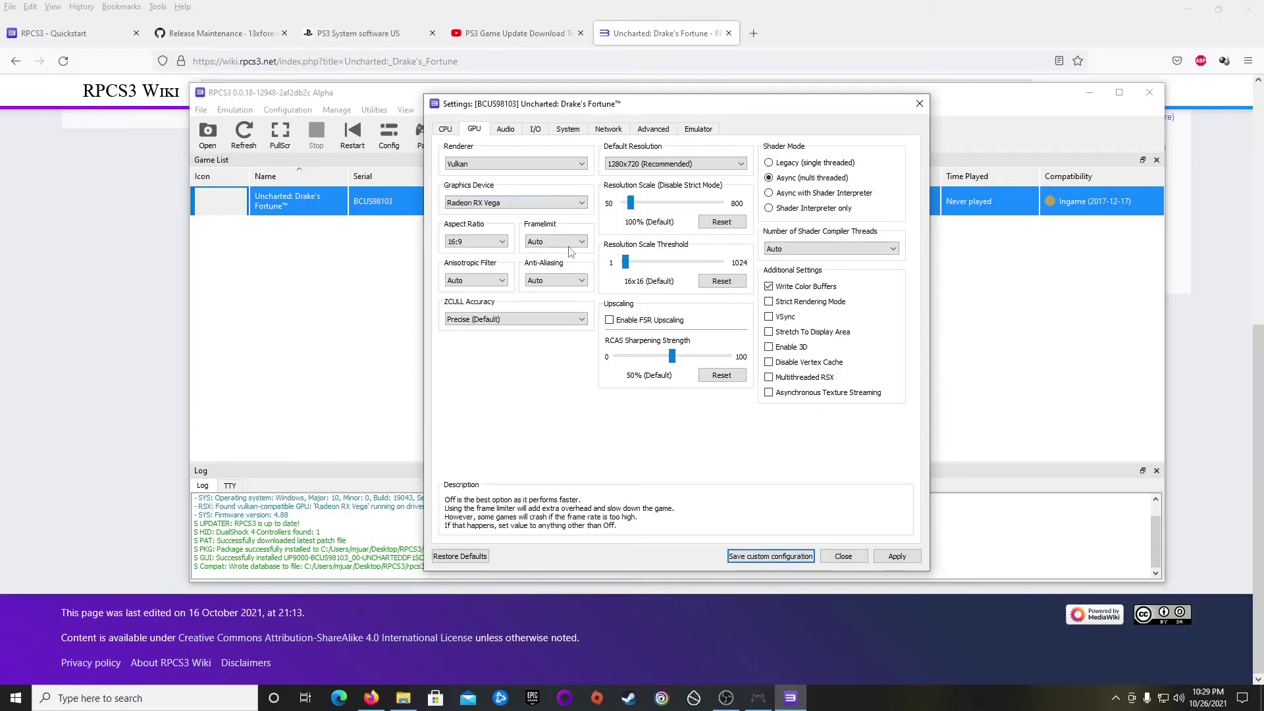
Set the anisotropic filter to 16x with Vulkan as the renderer, then apply and save the game's custom configuration.
{"action": "left_click", "coordinate": [484, 281]}
{"action": "left_click", "coordinate": [464, 331]}
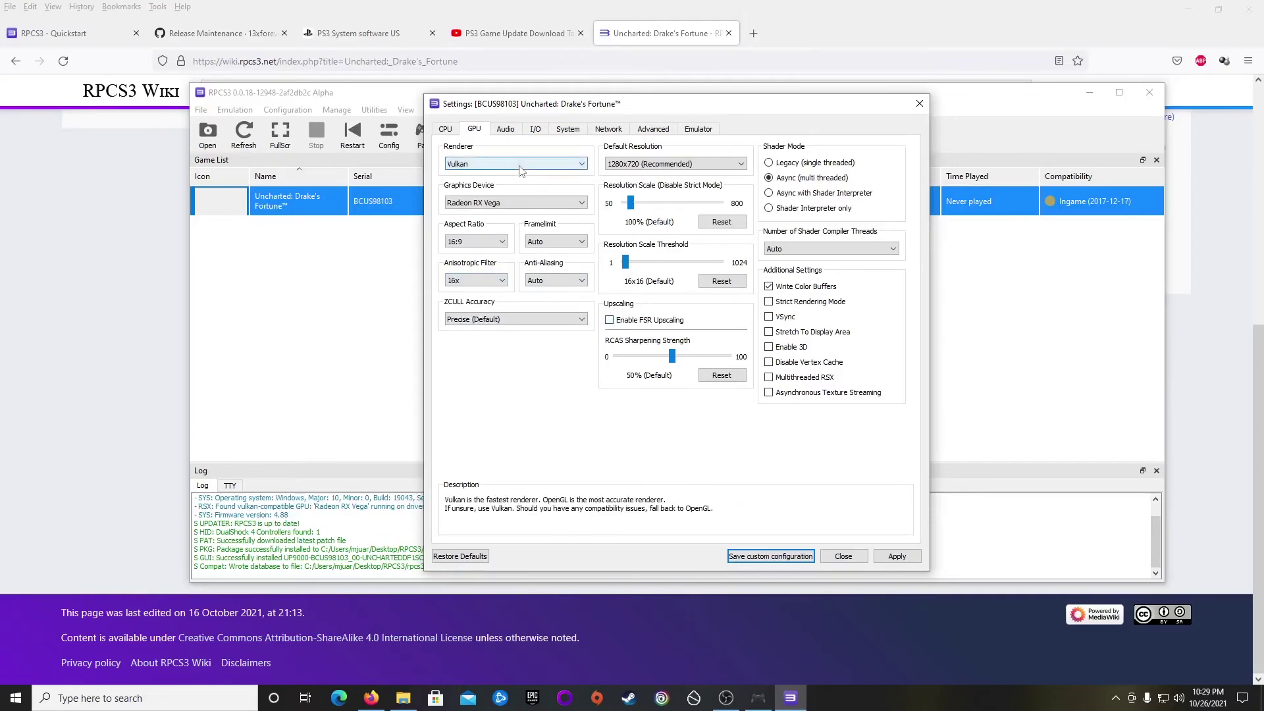
{"action": "left_click", "coordinate": [478, 164]}
{"action": "left_click", "coordinate": [487, 191]}
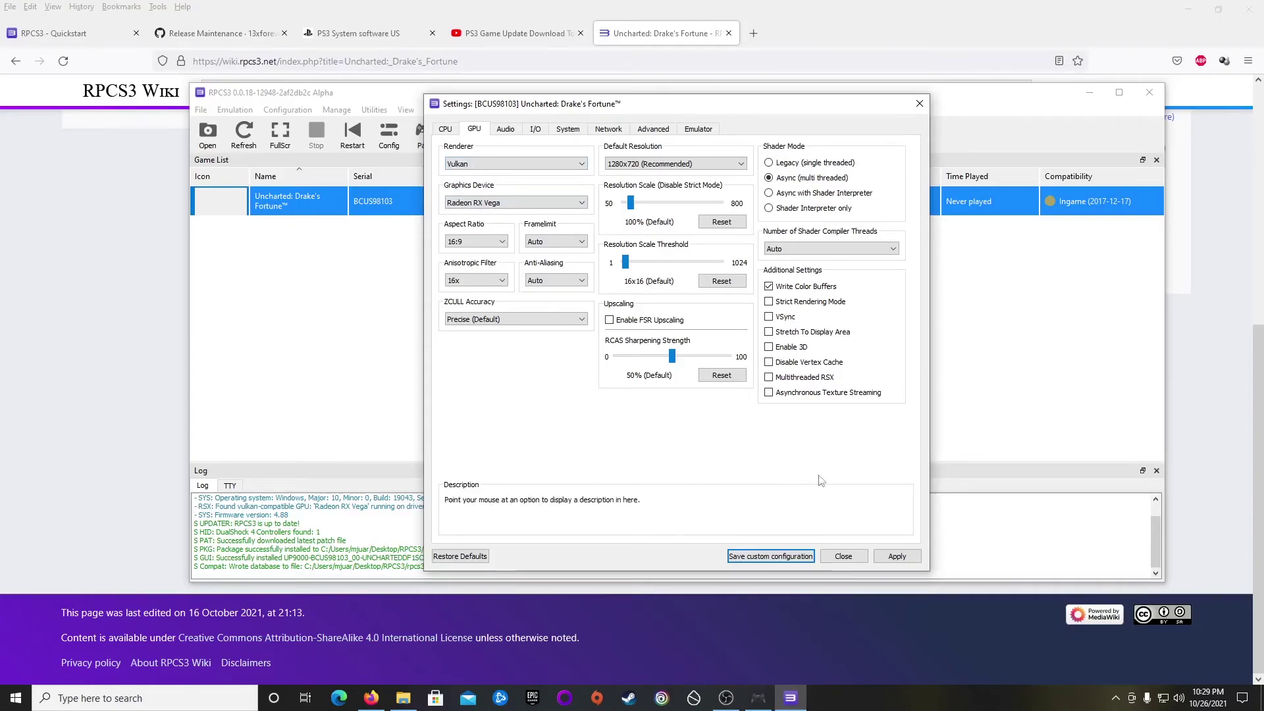
{"action": "left_click", "coordinate": [893, 559]}
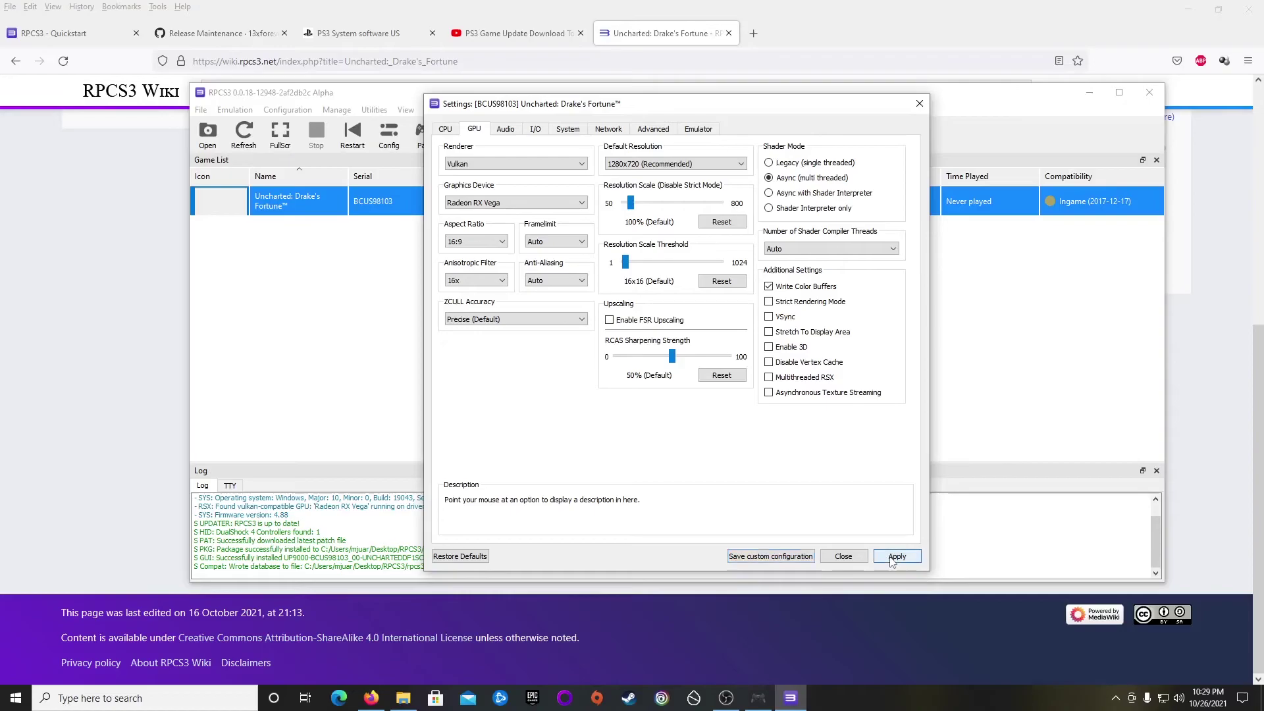
{"action": "left_click", "coordinate": [781, 557]}
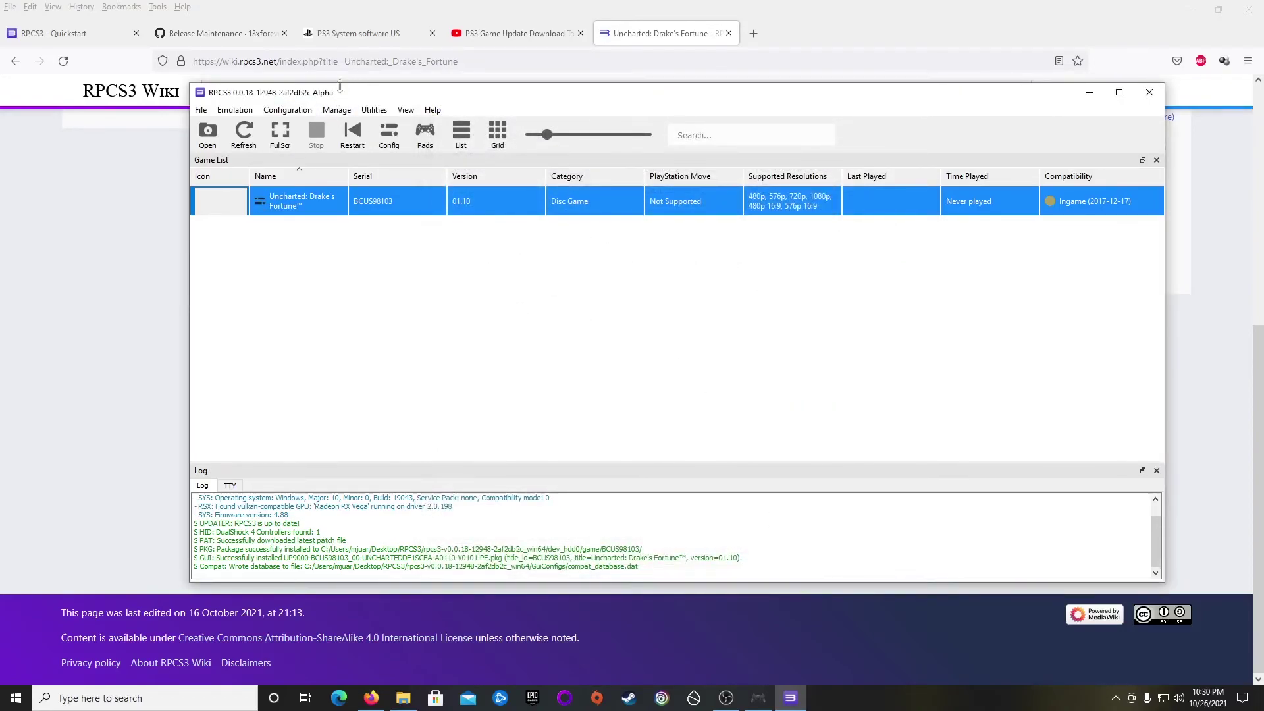
Open the Patch Manager, show only owned games and expand the BCUS98103 v.01.10 patches of Uncharted: Drake's Fortune.
{"action": "left_click", "coordinate": [343, 110]}
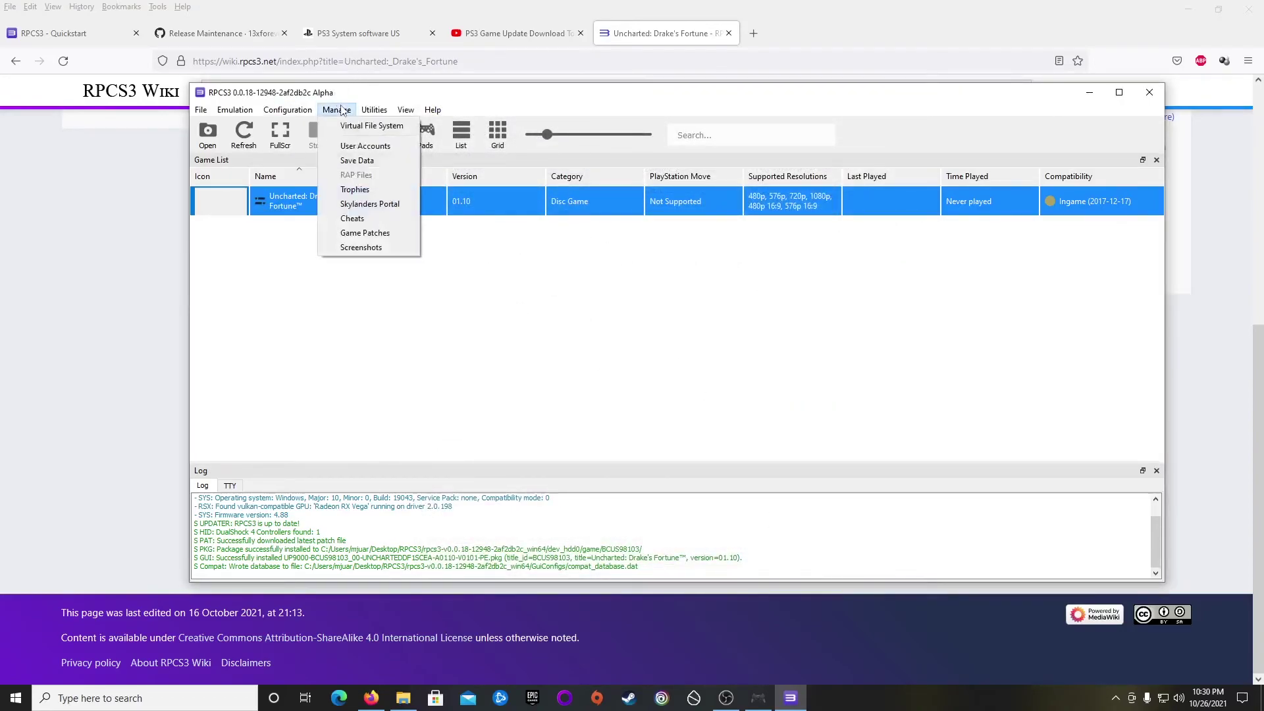
{"action": "left_click", "coordinate": [356, 232]}
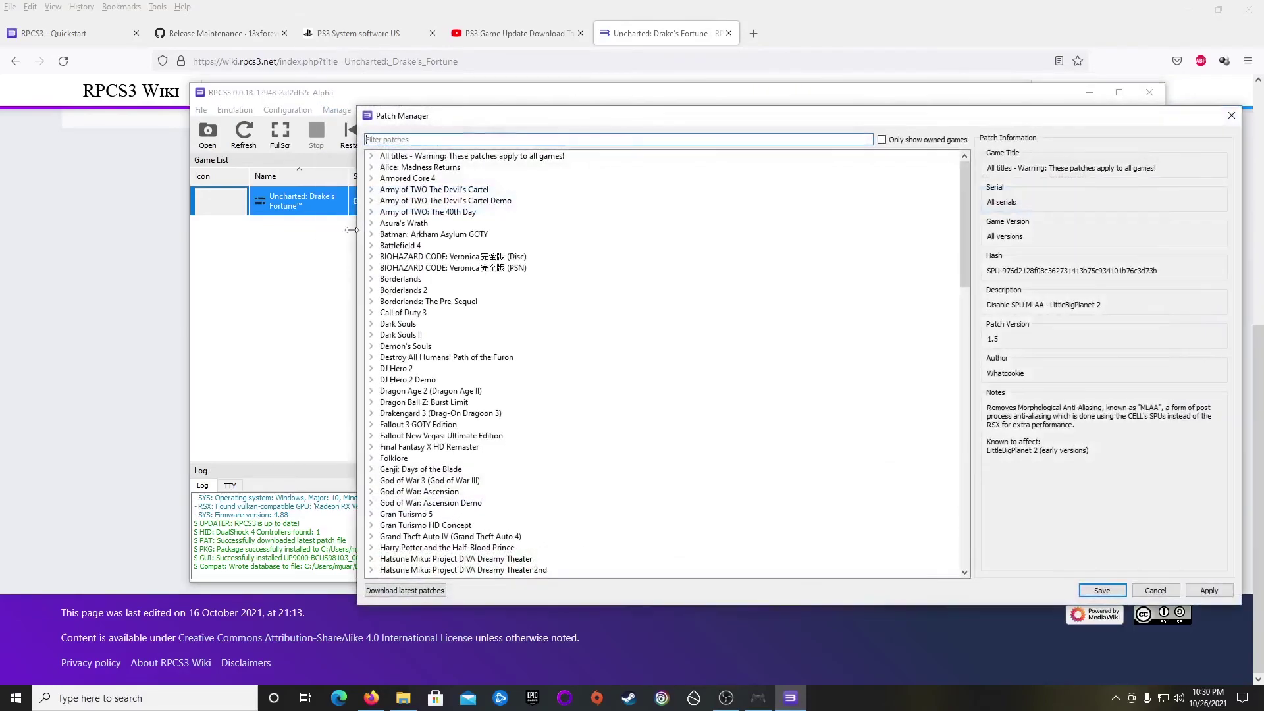
{"action": "left_click", "coordinate": [882, 140]}
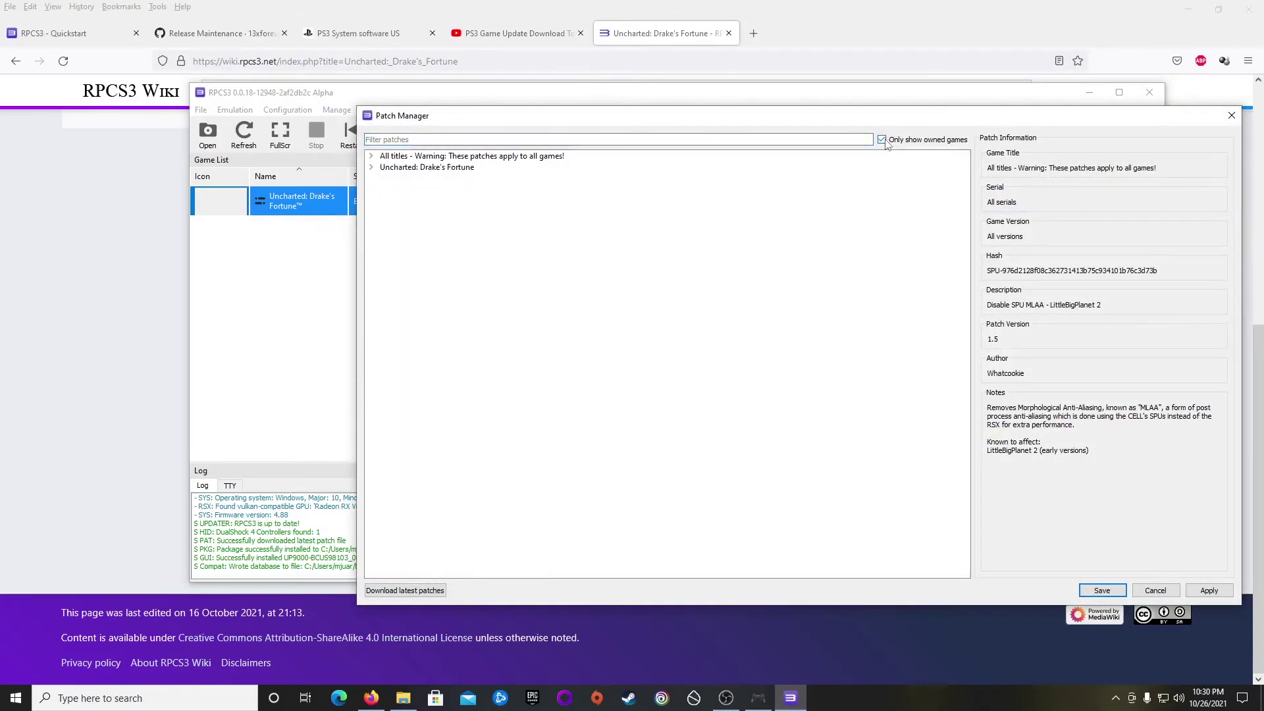
{"action": "left_click", "coordinate": [371, 168]}
{"action": "left_click", "coordinate": [383, 180]}
{"action": "left_click", "coordinate": [447, 202]}
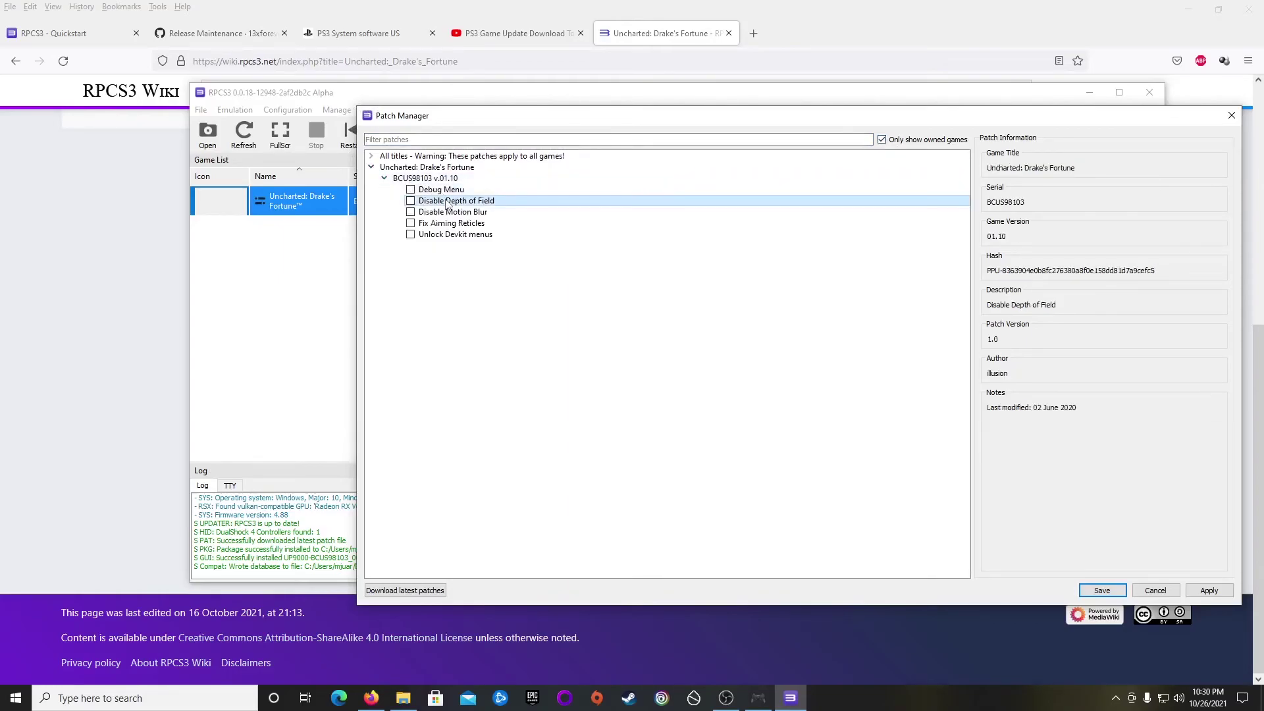
Enable the Disable Depth of Field and Fix Aiming Reticles patches, then apply and save the patch selection.
{"action": "left_click", "coordinate": [410, 201]}
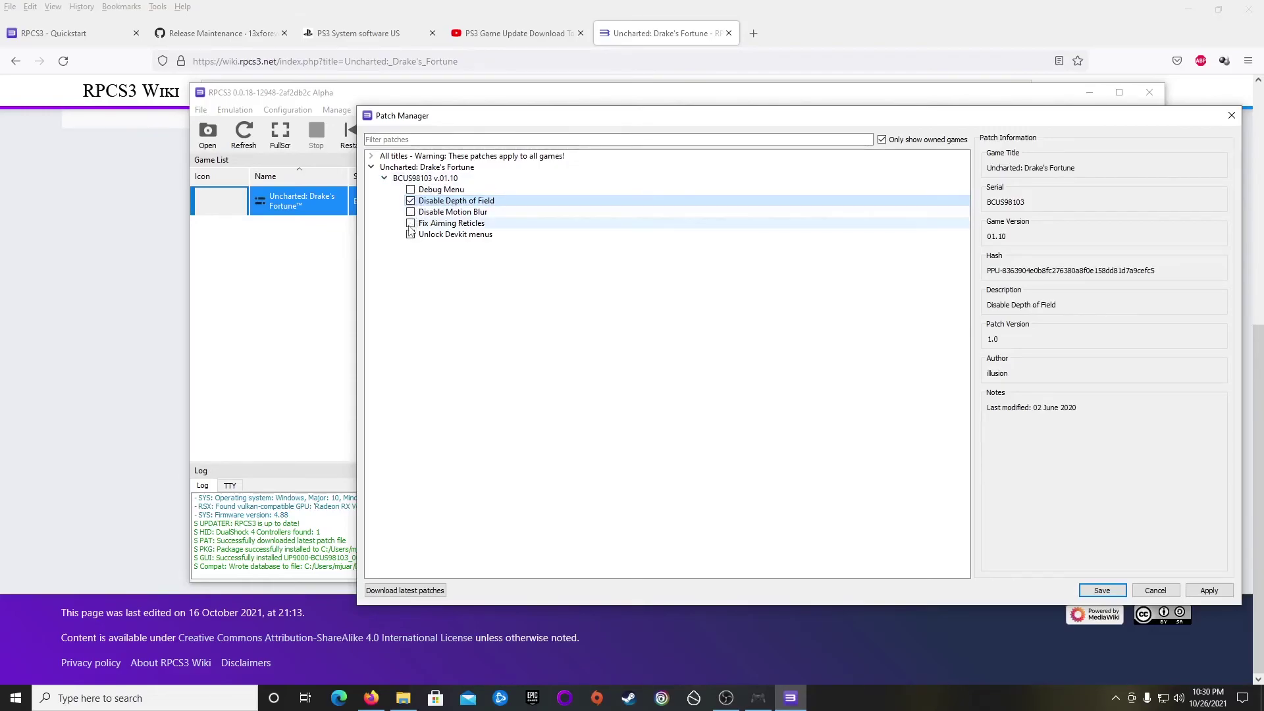
{"action": "left_click", "coordinate": [411, 224]}
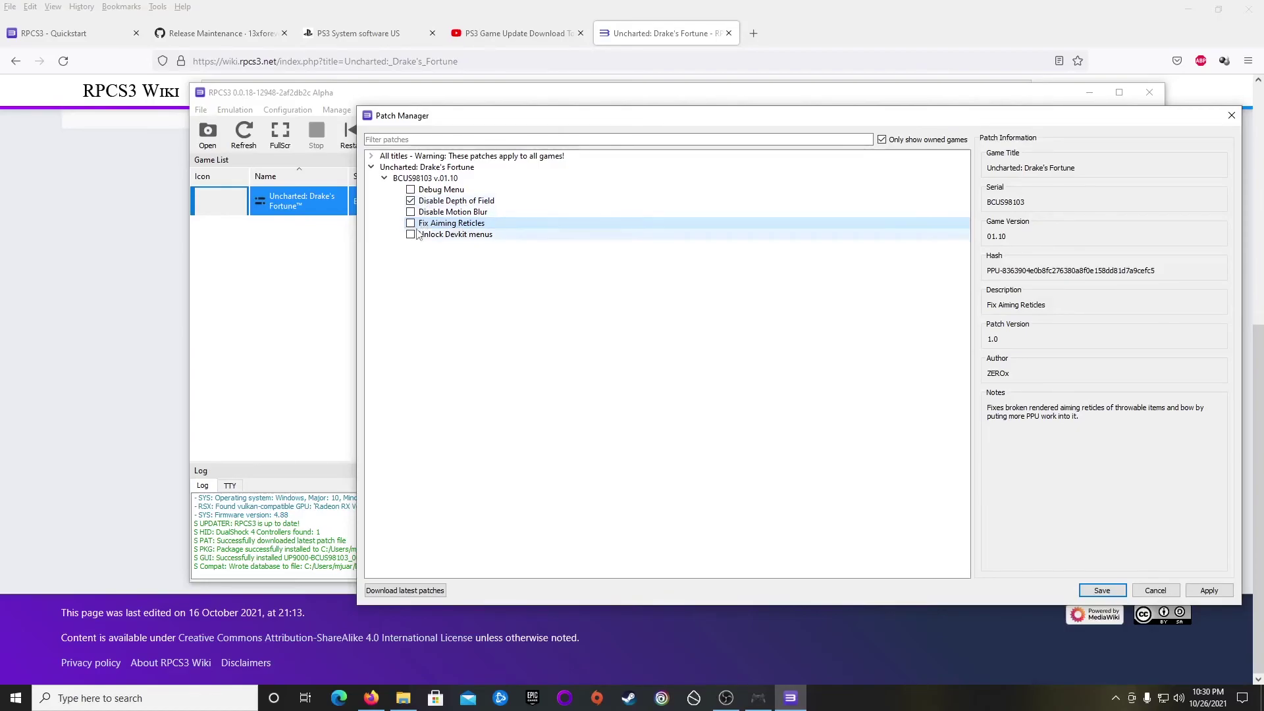
{"action": "left_click", "coordinate": [411, 224]}
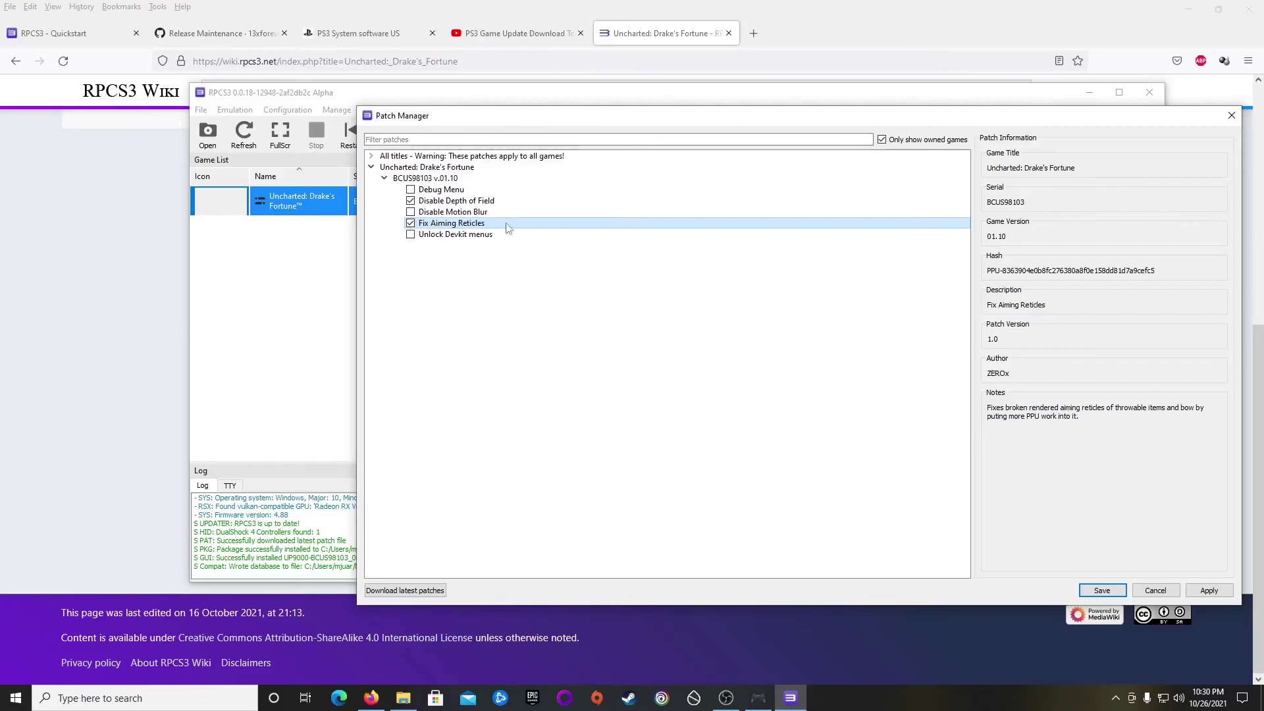
{"action": "left_click", "coordinate": [1216, 591]}
{"action": "left_click", "coordinate": [1101, 590]}
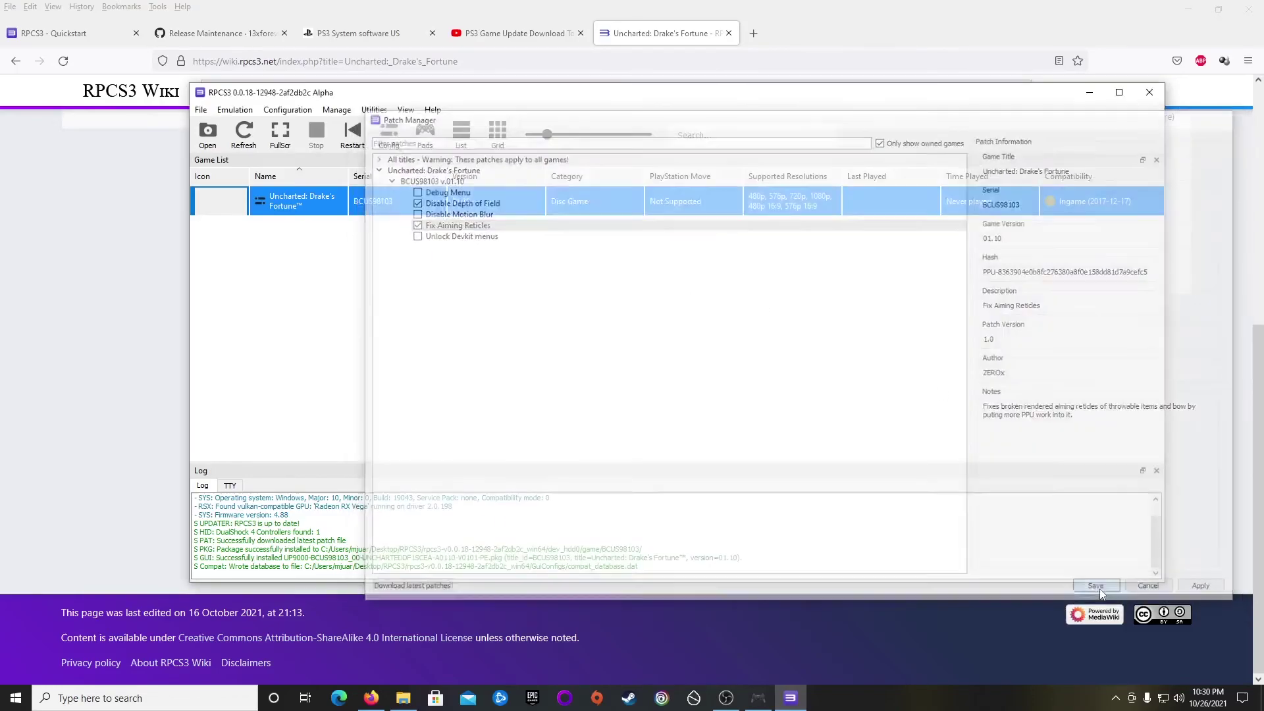
Boot Uncharted: Drake's Fortune from the game list.
{"action": "left_click", "coordinate": [303, 268]}
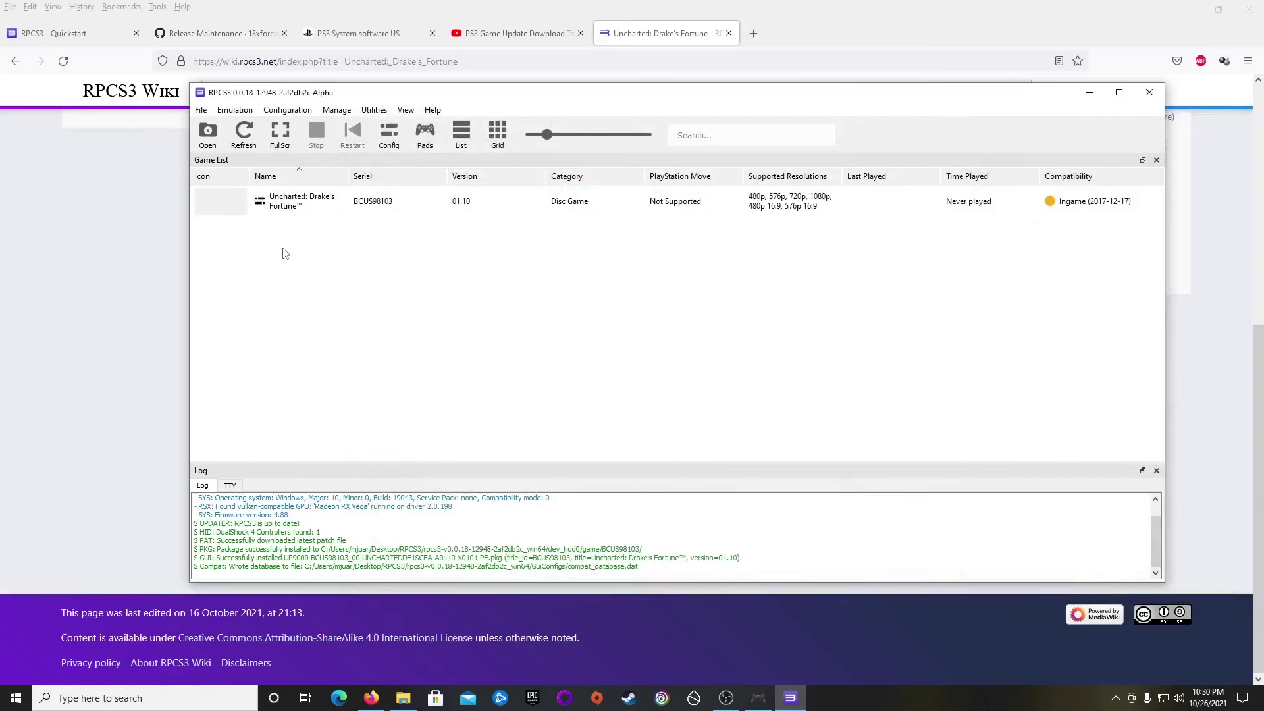
{"action": "left_click", "coordinate": [290, 208]}
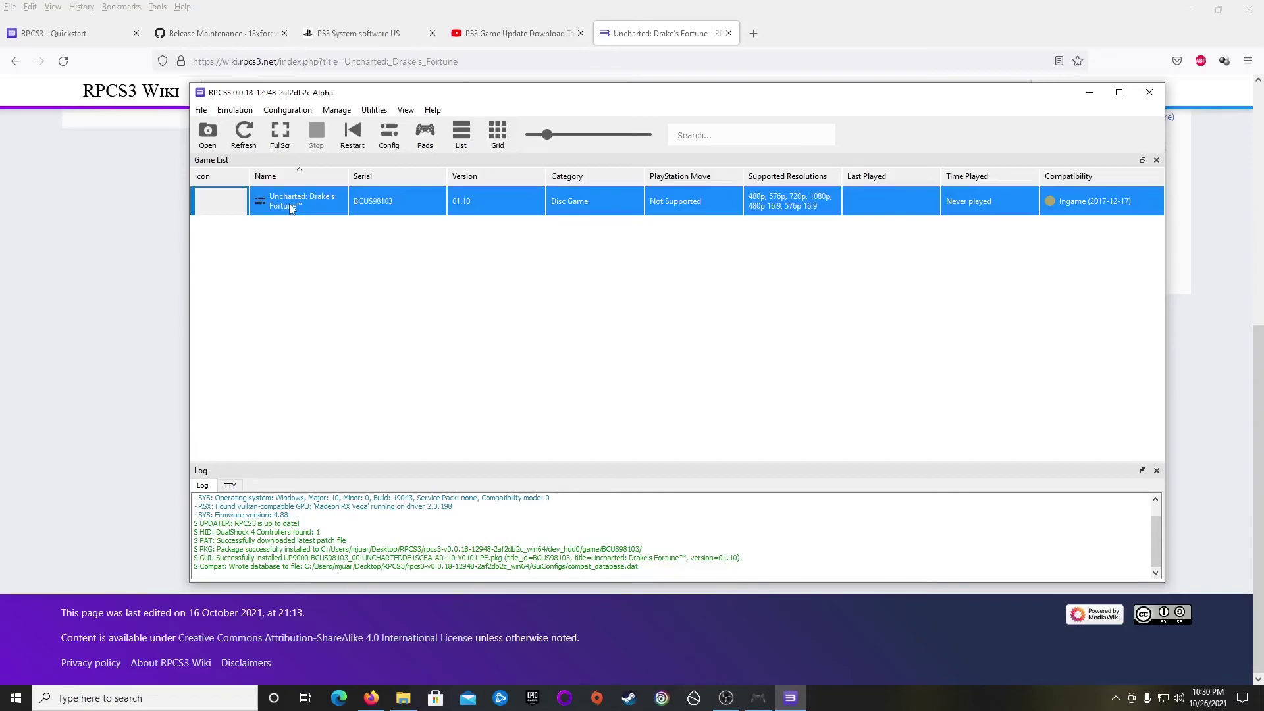
{"action": "double_click", "coordinate": [291, 208]}
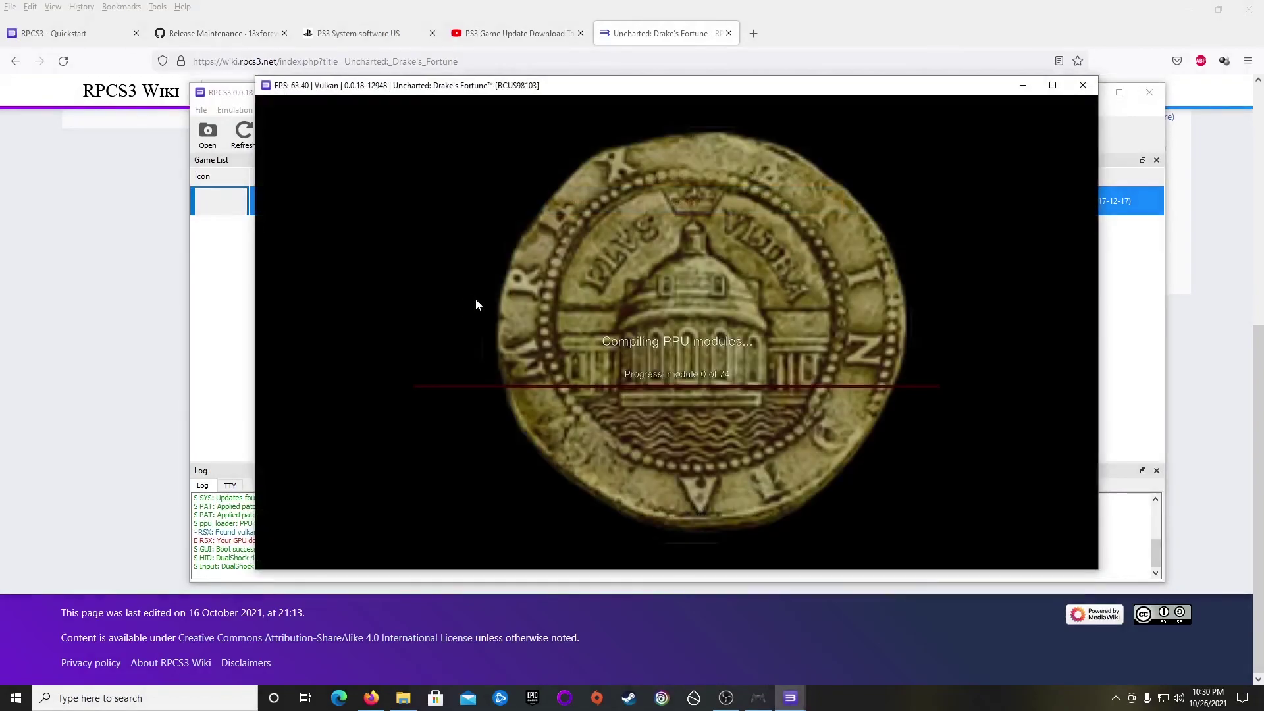